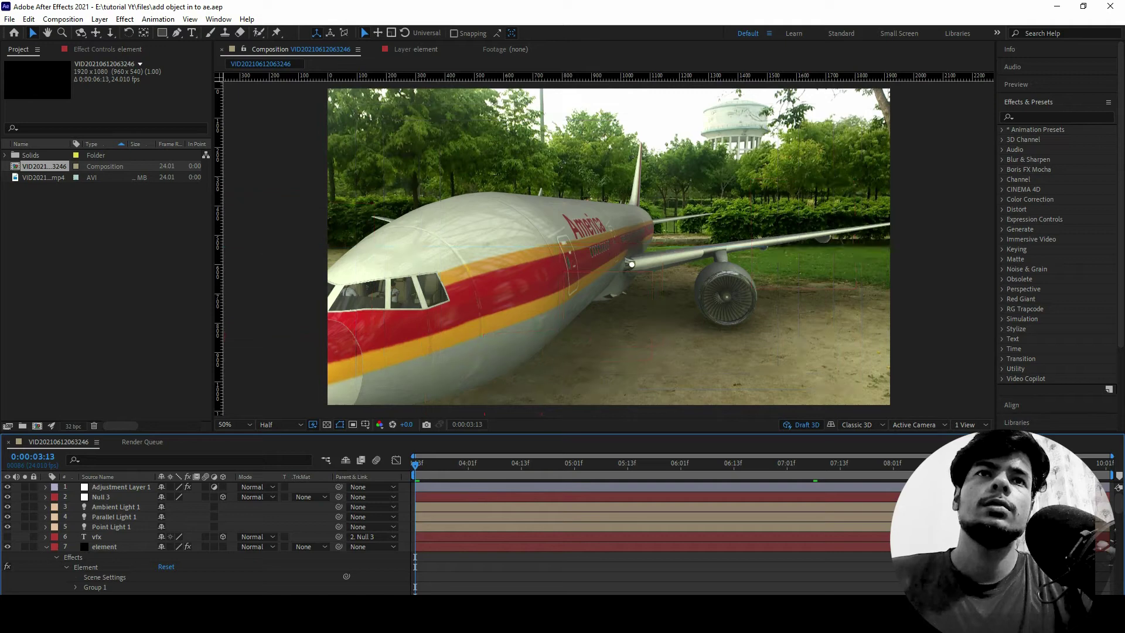
key("space")
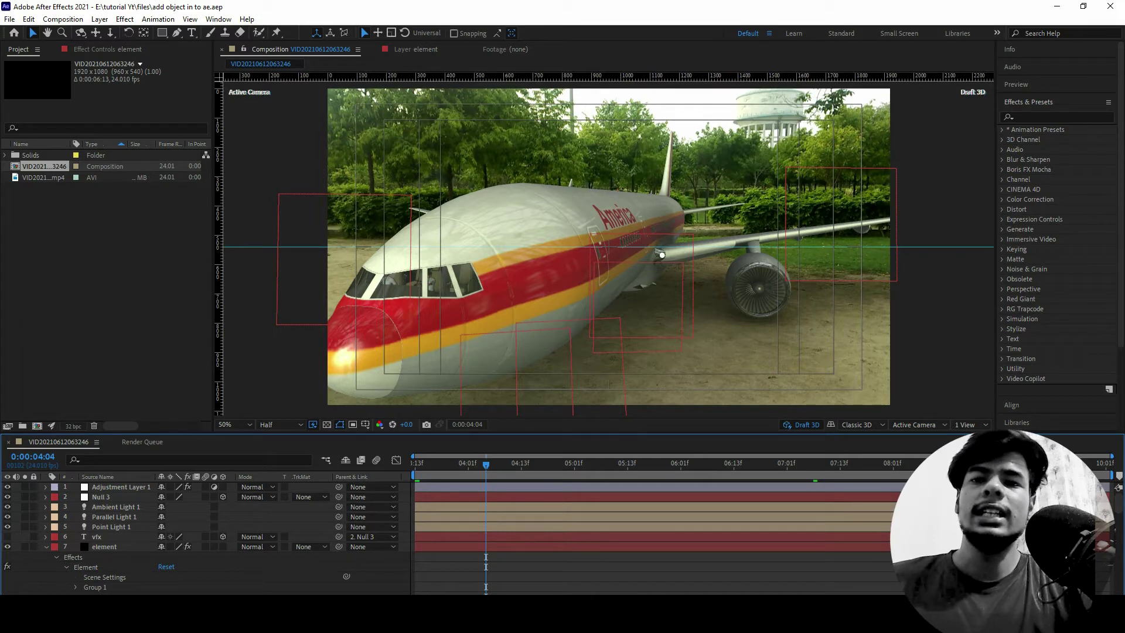
Step: Play back the finished airplane composite and stop on a frame to inspect it
key("space")
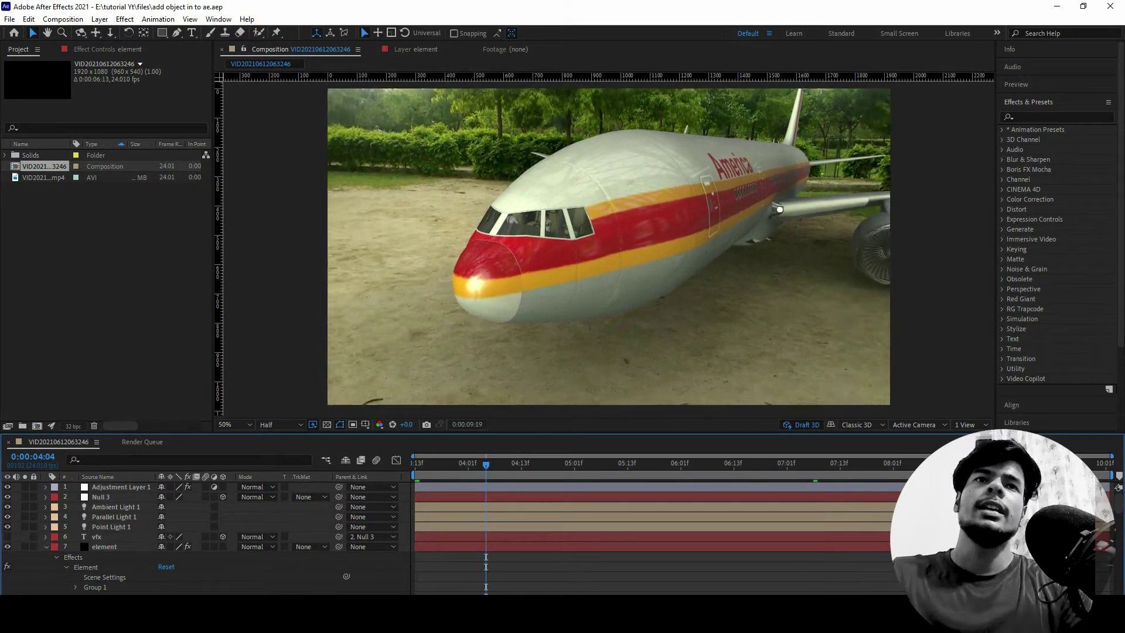
key("space")
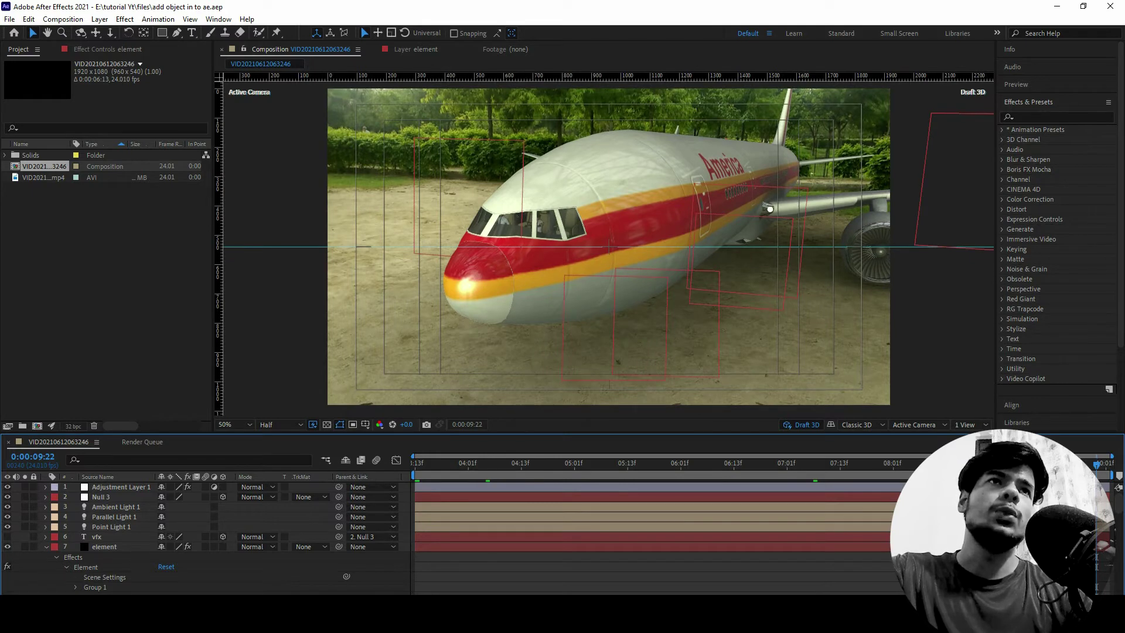
left_click(44, 177)
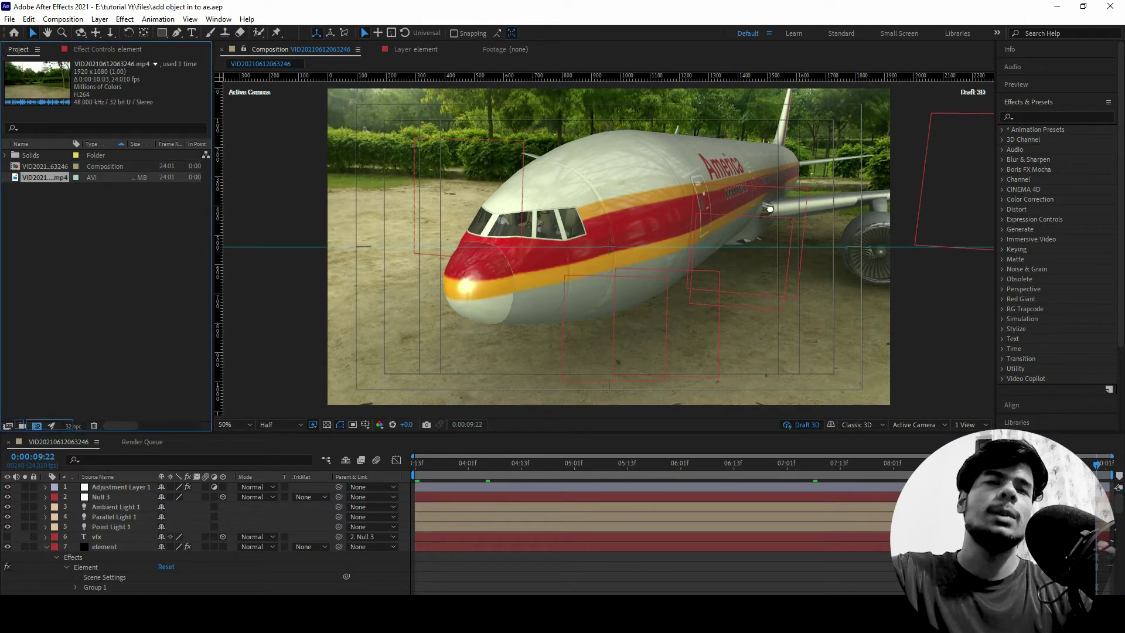
left_click_drag(44, 177, 37, 426)
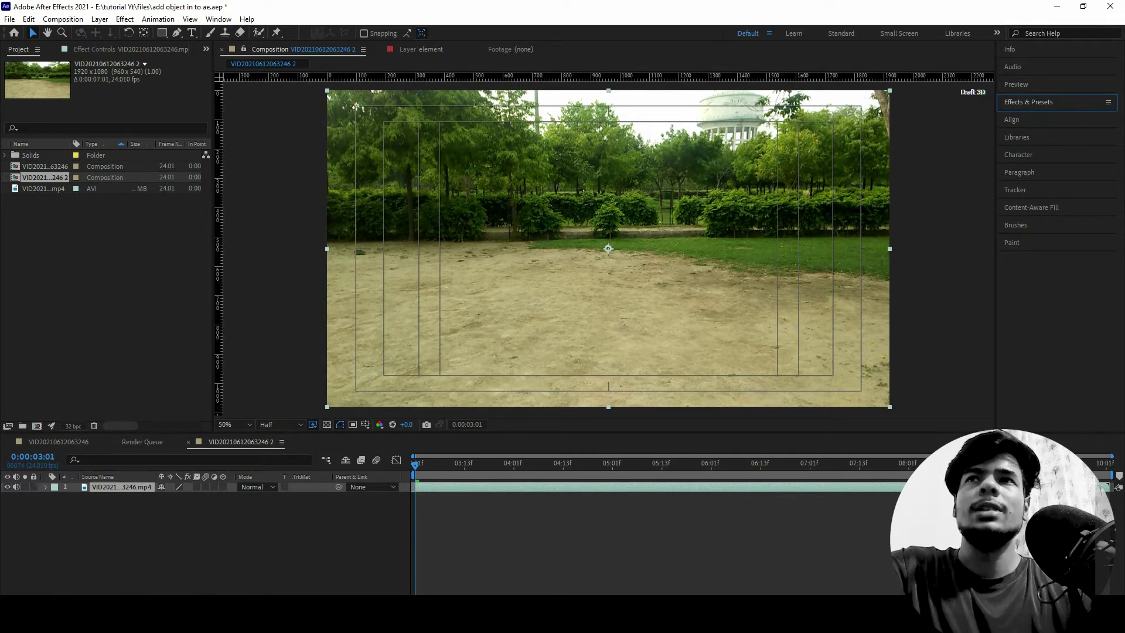
left_click(1015, 189)
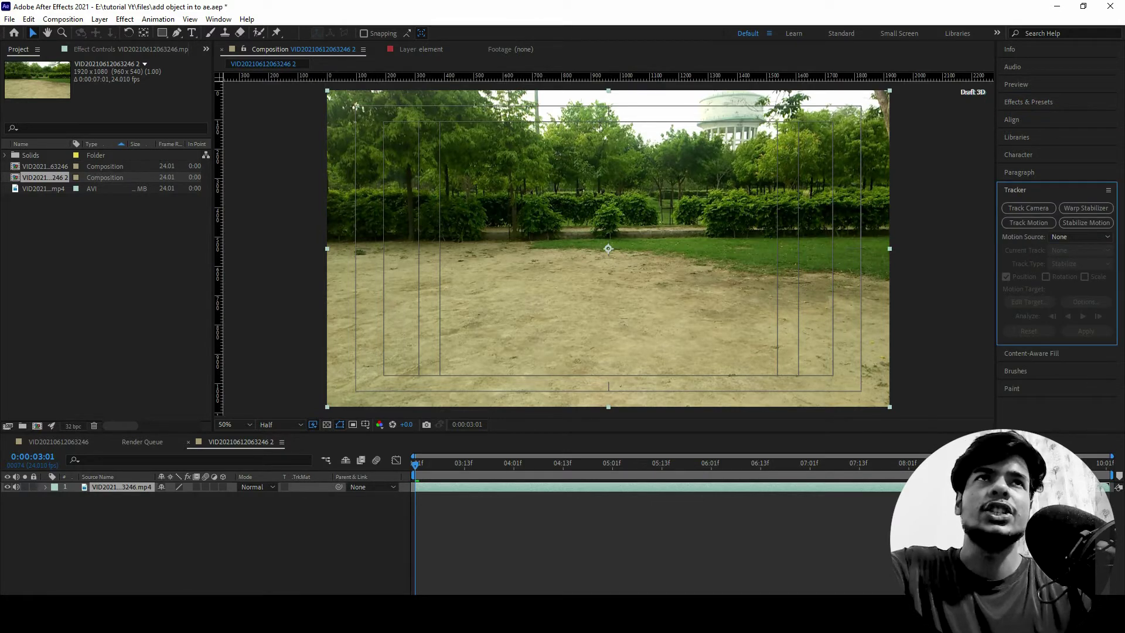
Step: Apply Track Camera to the park clip to start the 3D Camera Tracker analysis
left_click(218, 18)
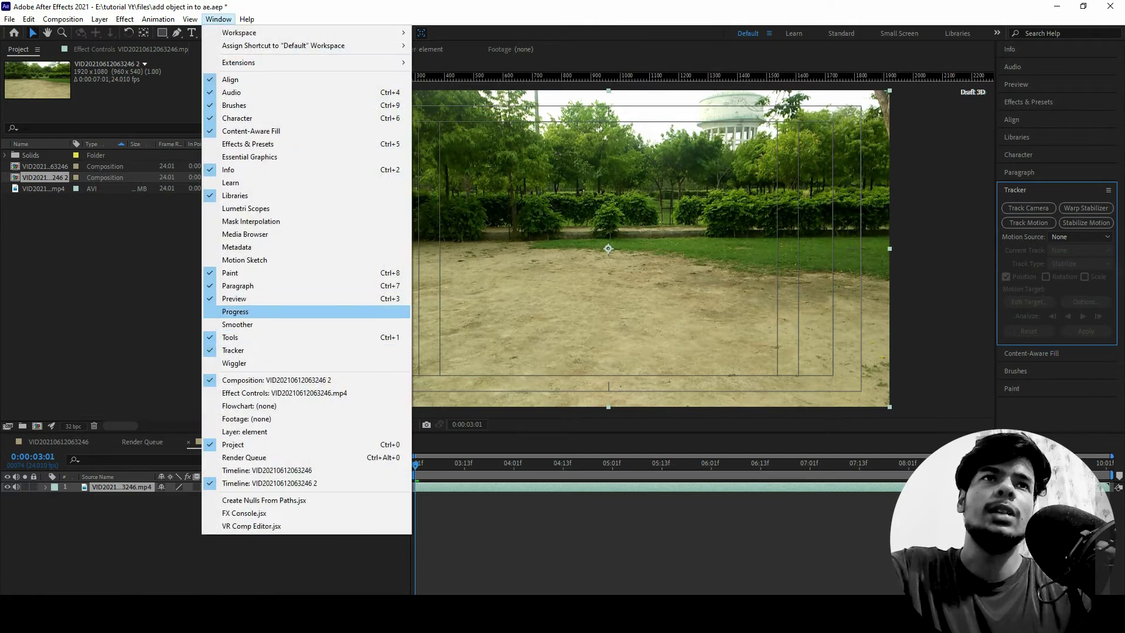
key("Escape")
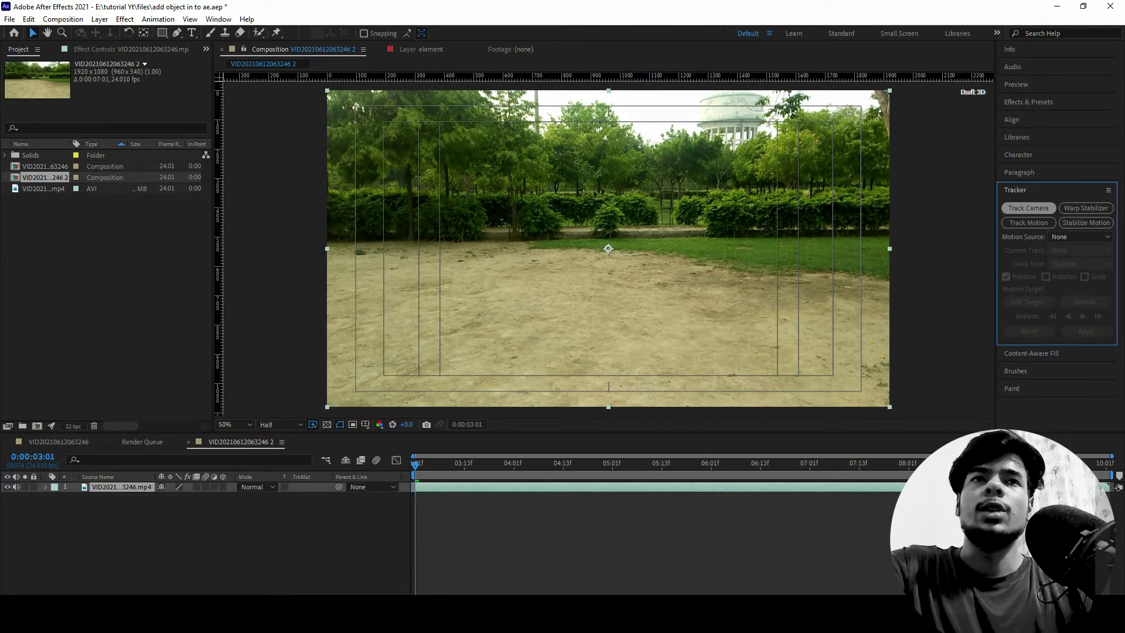
left_click(1029, 208)
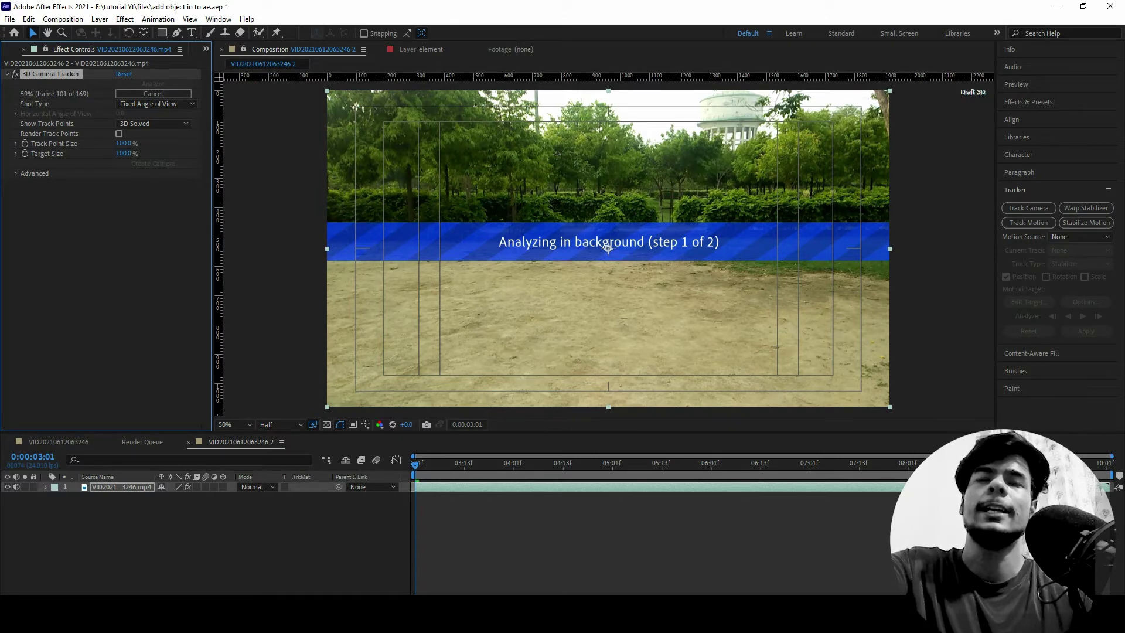
Step: Play and scrub the solved footage between 0:00:06:01 and 0:00:04:10 to review track points
key("space")
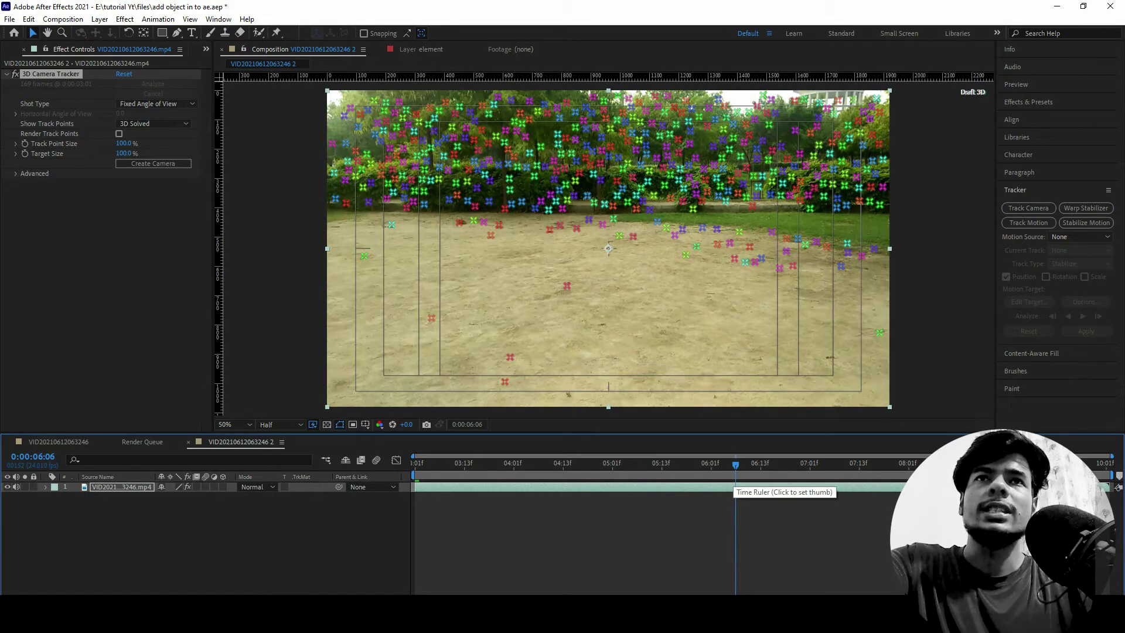
left_click(715, 466)
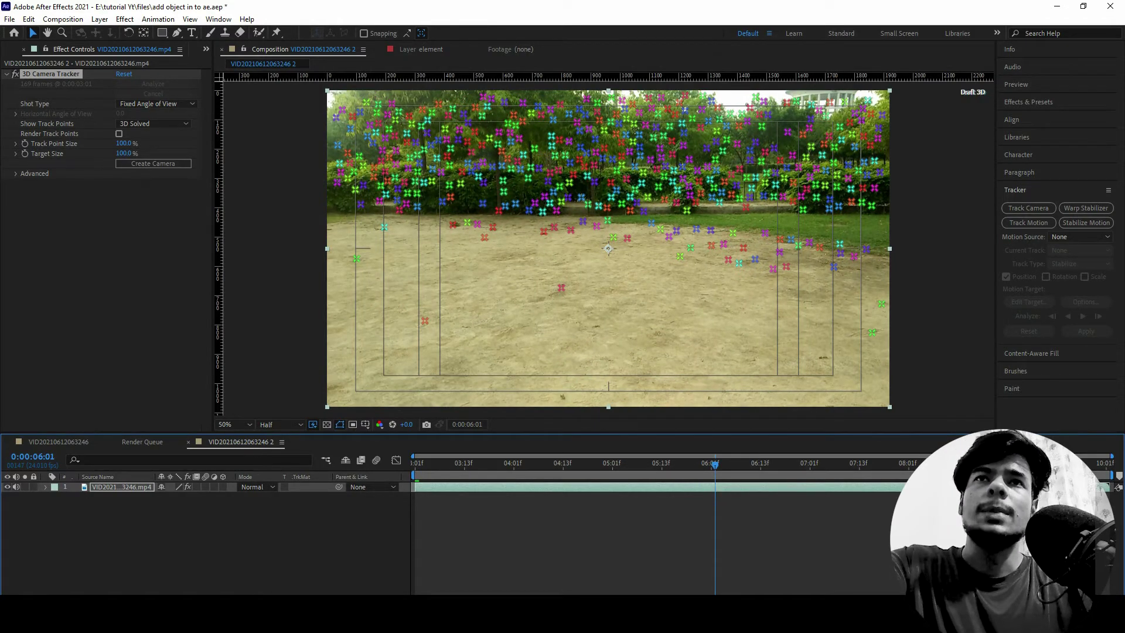
left_click_drag(715, 465, 555, 465)
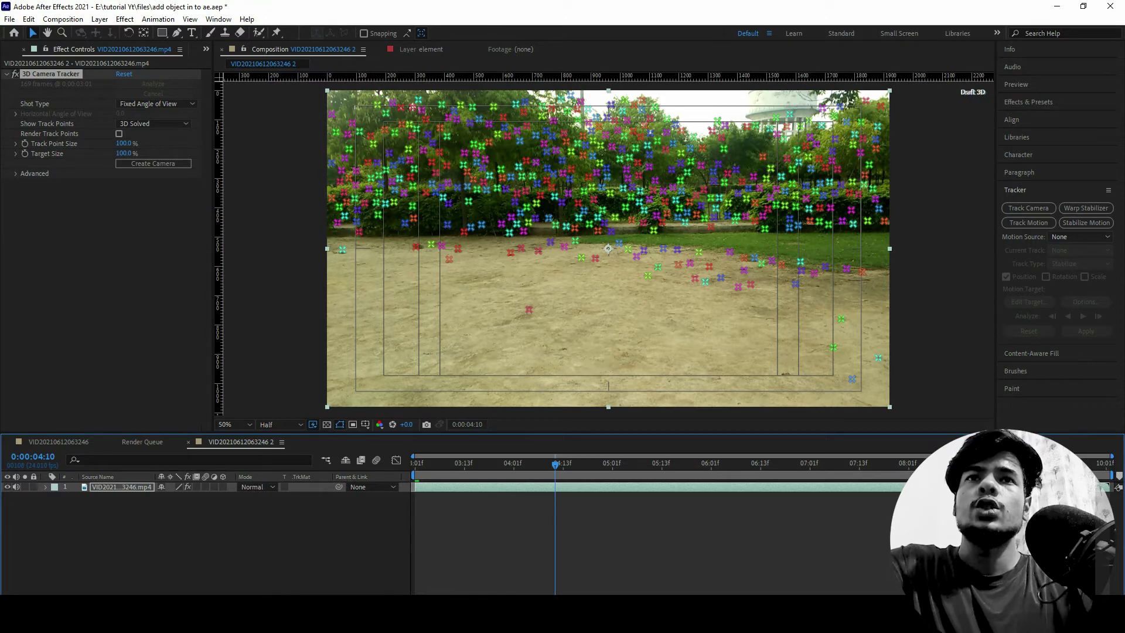
key("space")
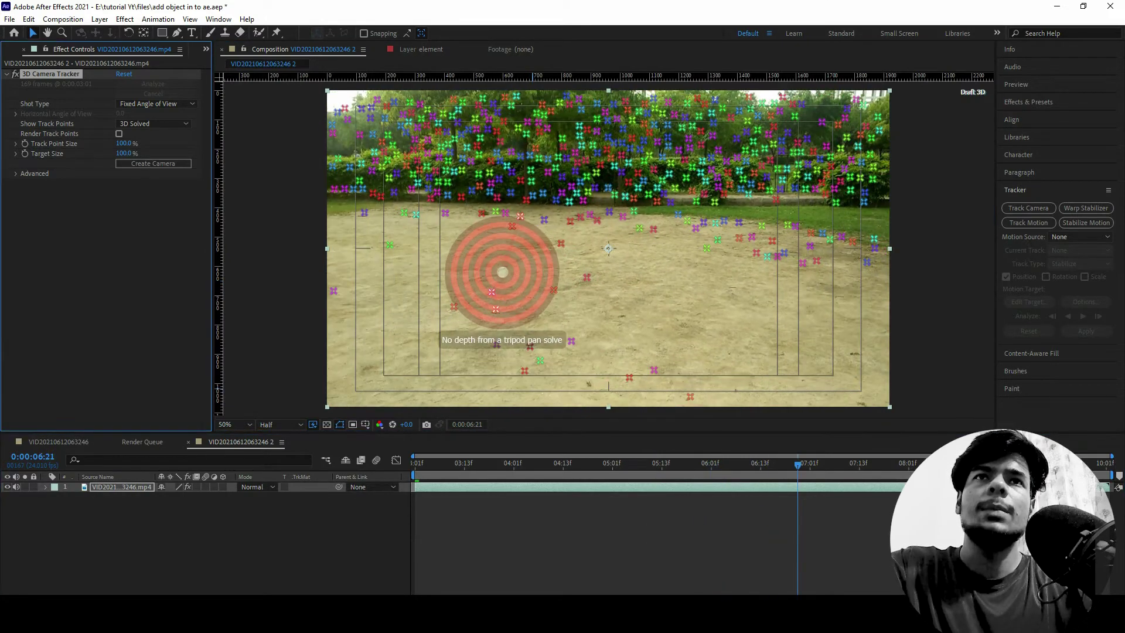
Step: Select three dirt-ground track points and bring up the Create Null and Camera options
left_click(496, 309)
left_click(492, 292, "shift")
left_click(554, 290, "shift")
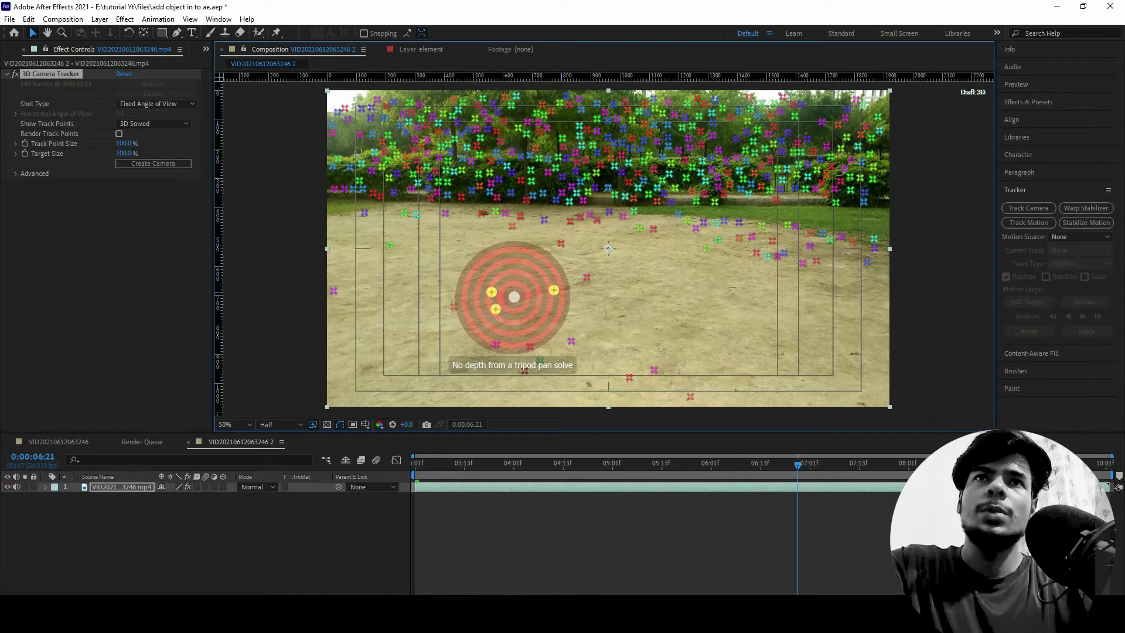
right_click(555, 290)
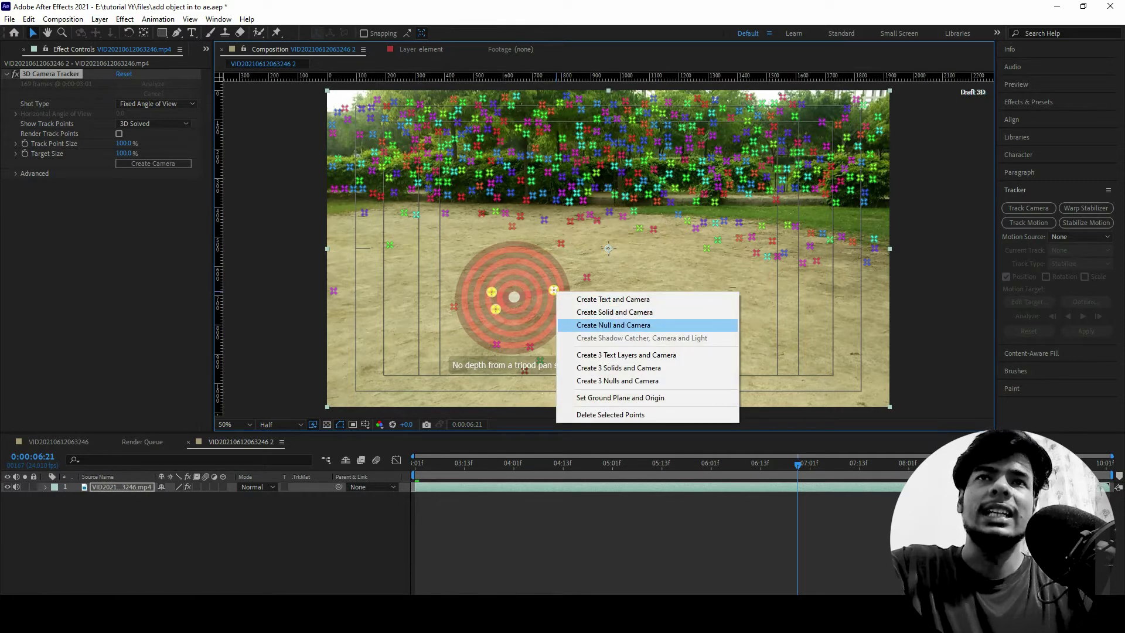
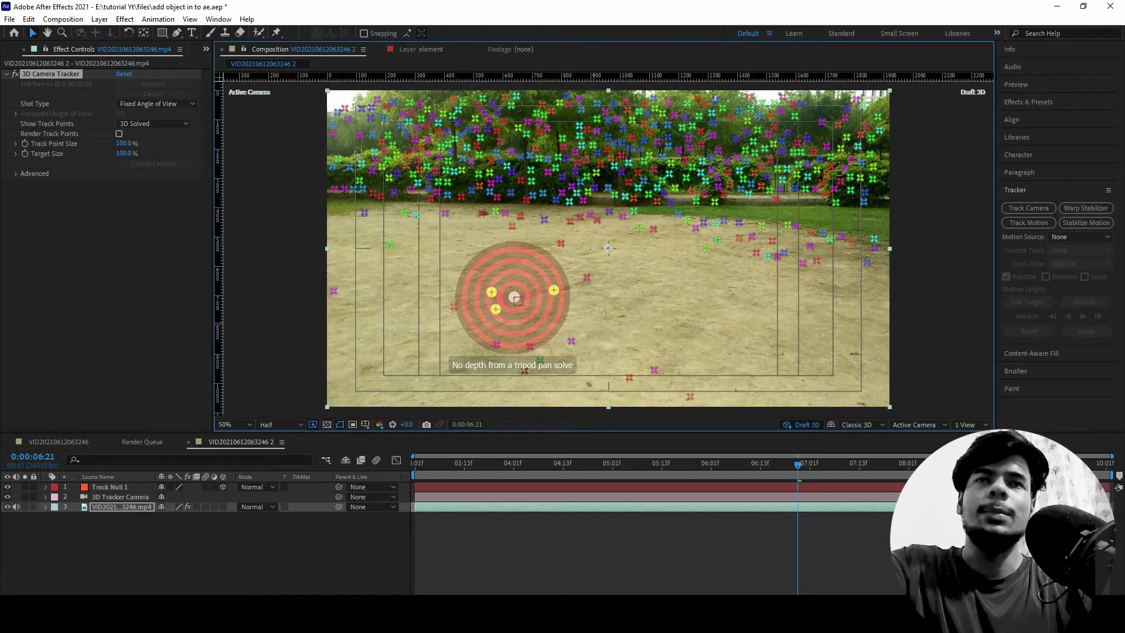
Step: Show the footage's 3D Camera Tracker points and create a null at ground track points
left_click(110, 487)
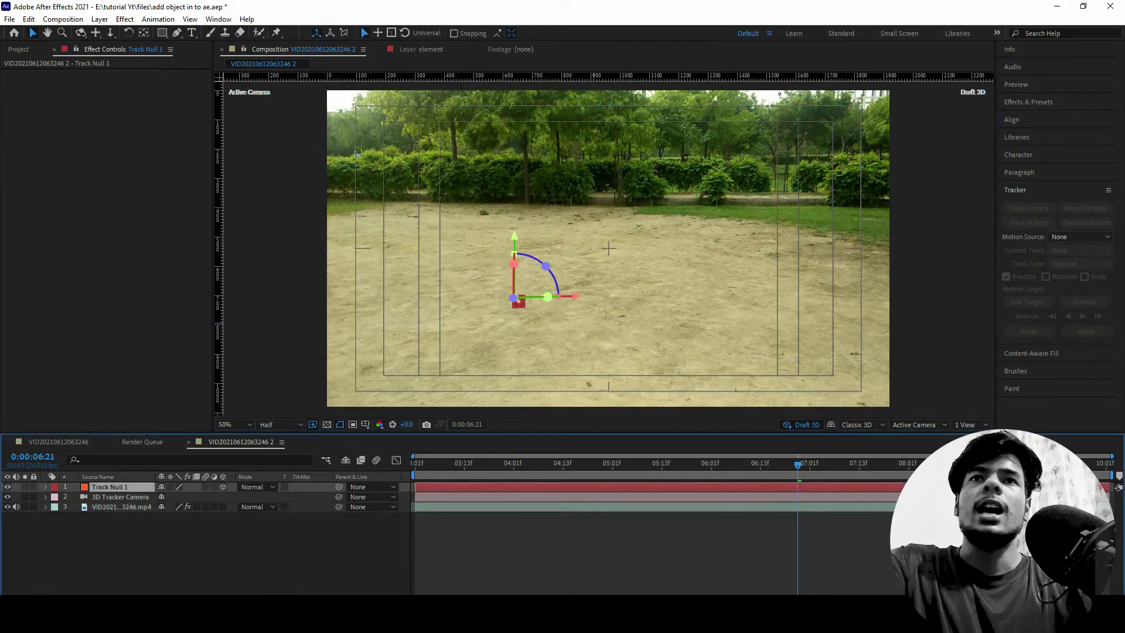
left_click(121, 507)
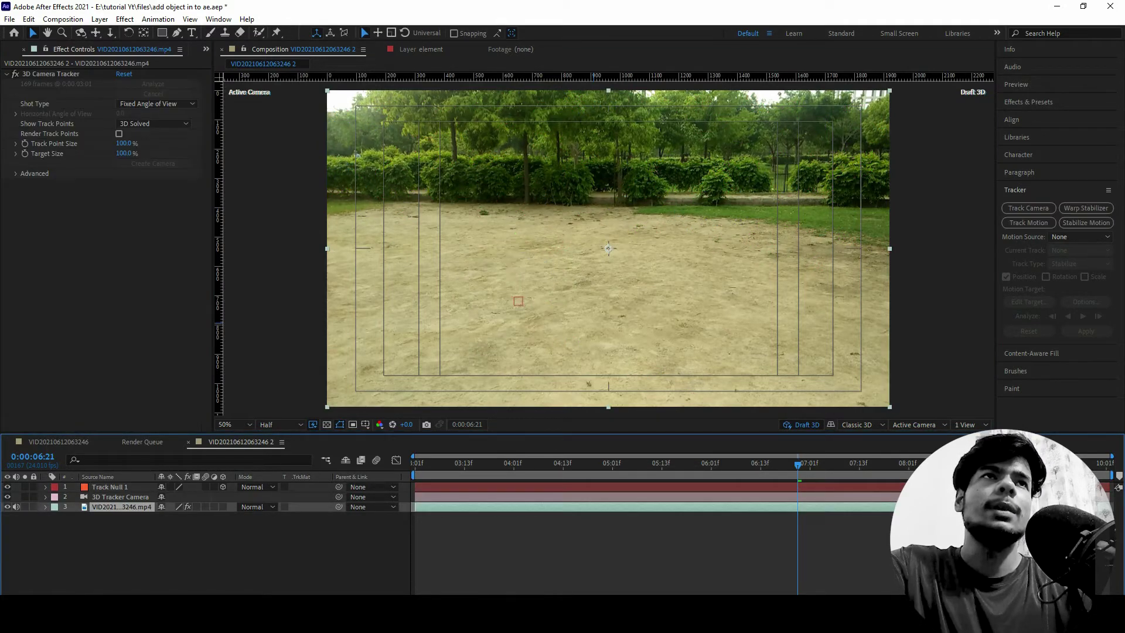
left_click(51, 74)
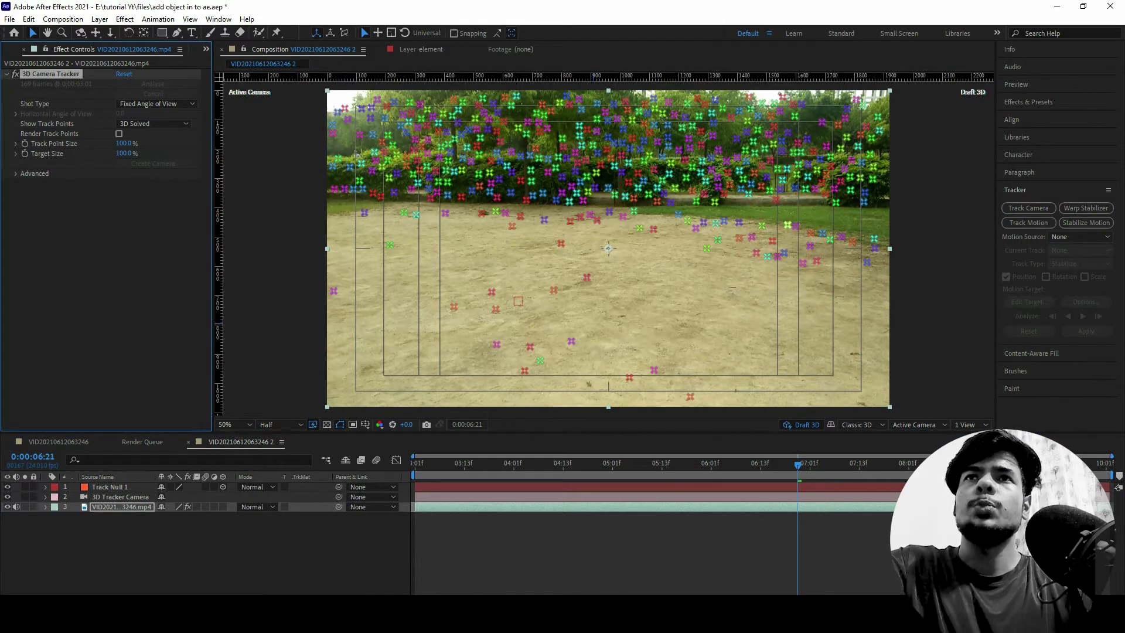
left_click(788, 225)
right_click(787, 225)
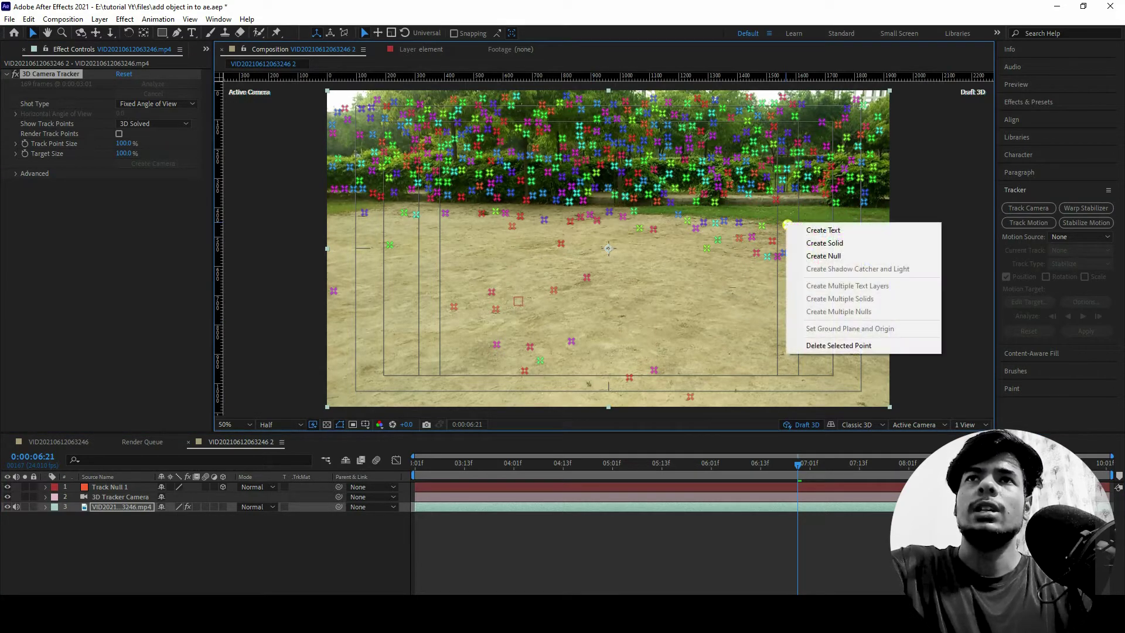
key("Return")
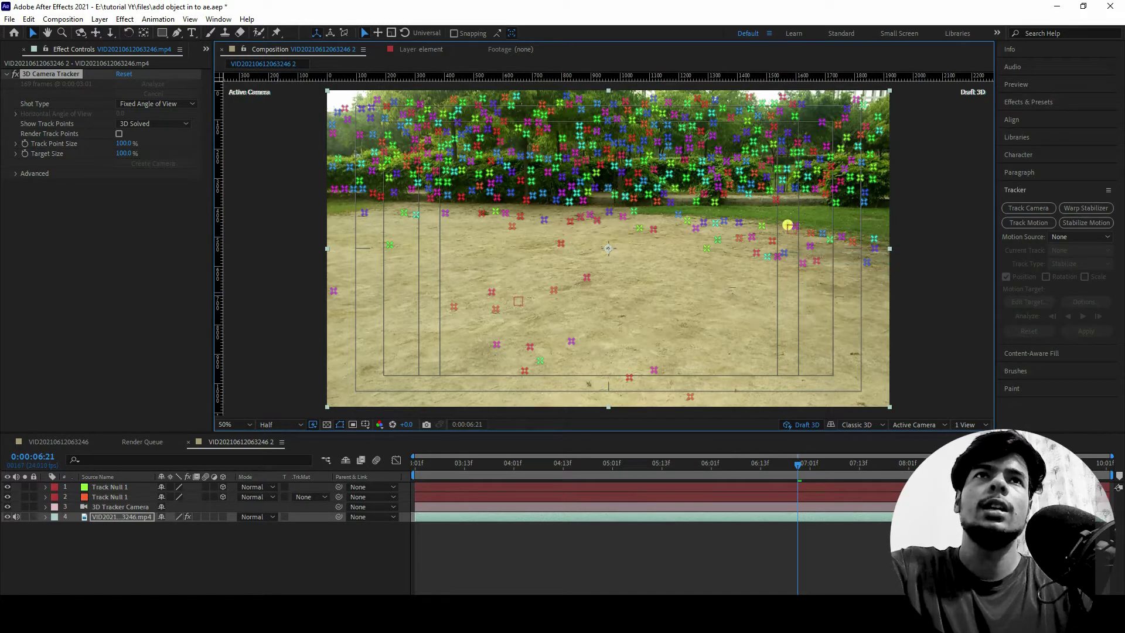
Step: Create three more nulls at the left, lower-left and right-side ground track points
right_click(381, 197)
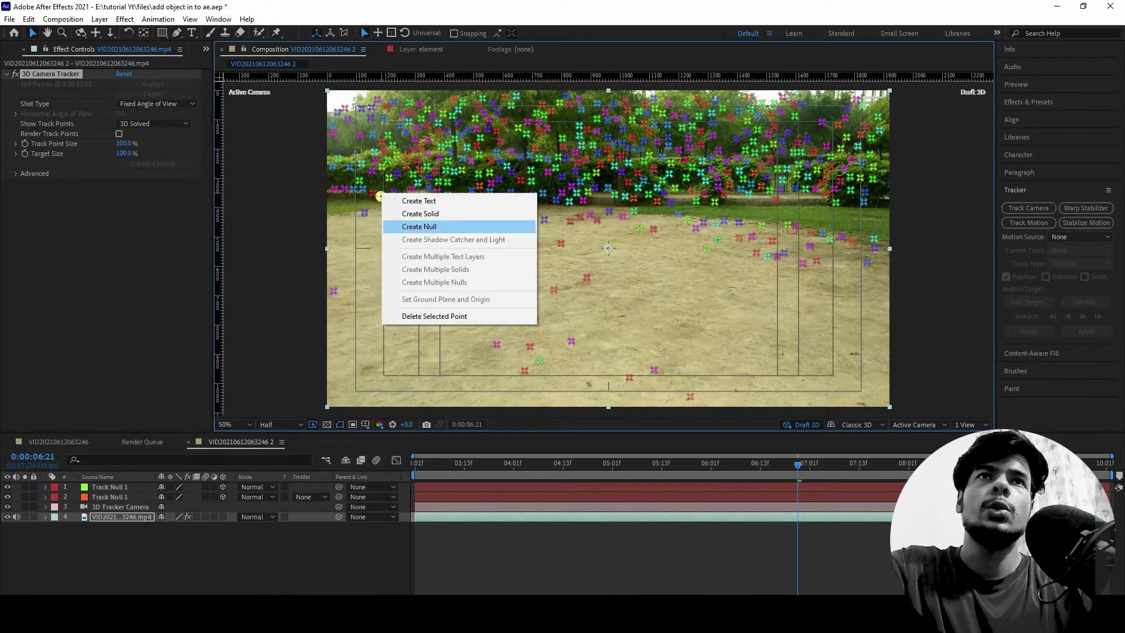
key("Return")
key("space")
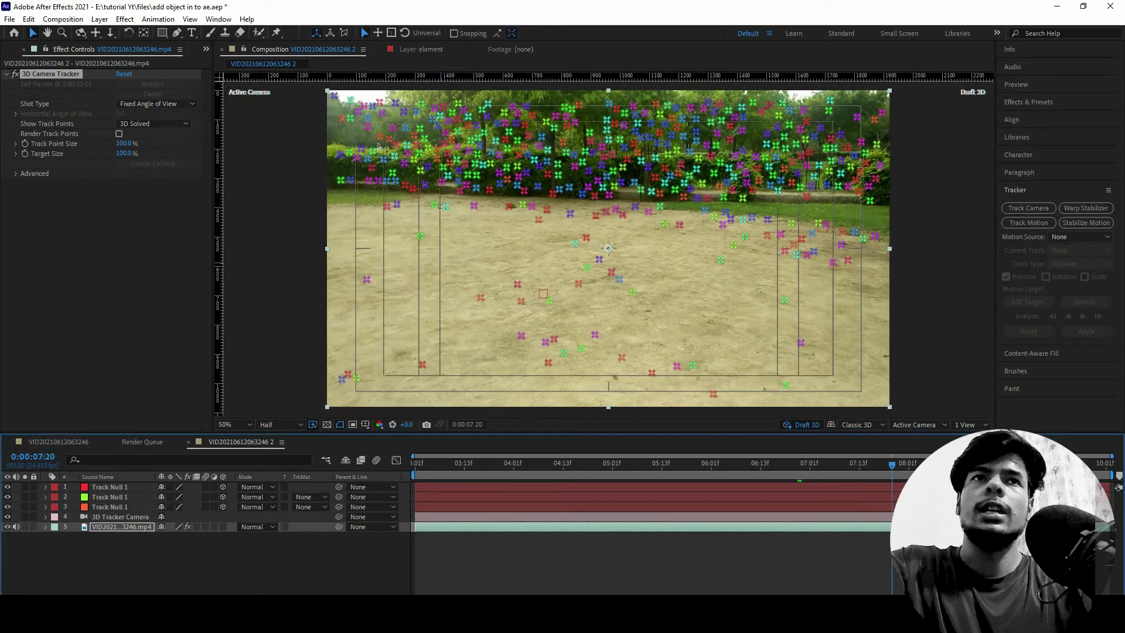
right_click(352, 376)
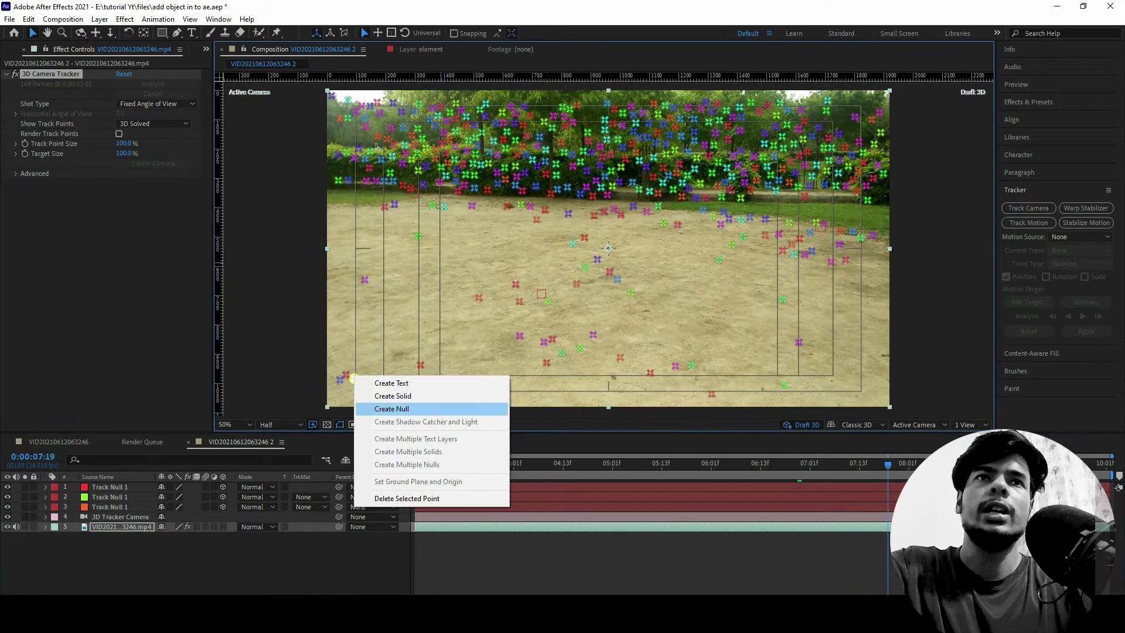
left_click(381, 408)
right_click(844, 351)
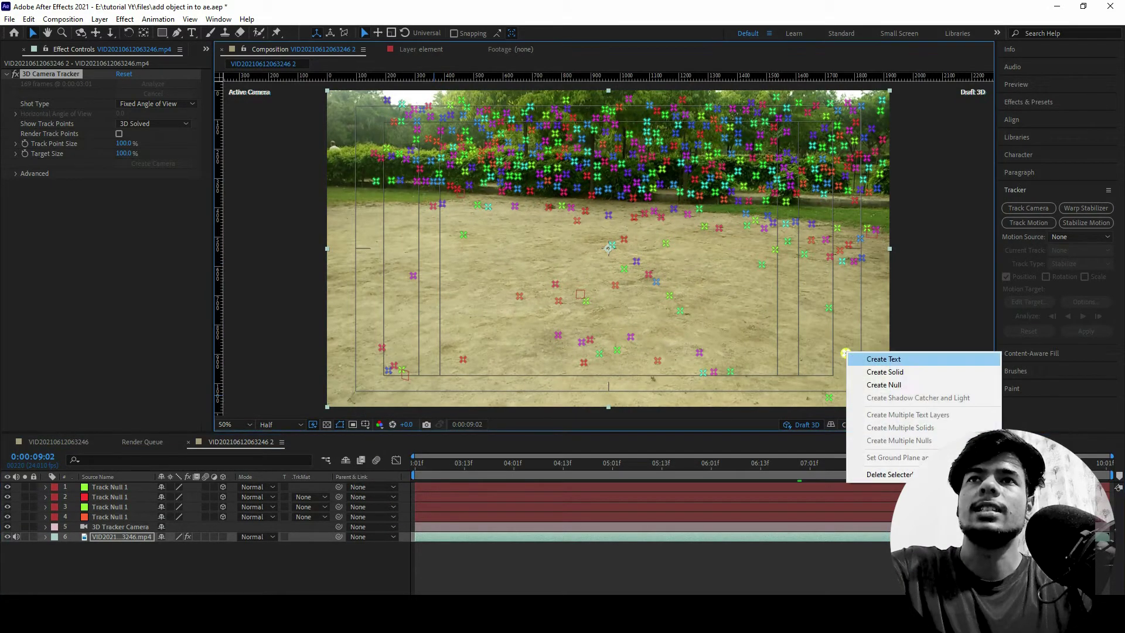
left_click(868, 381)
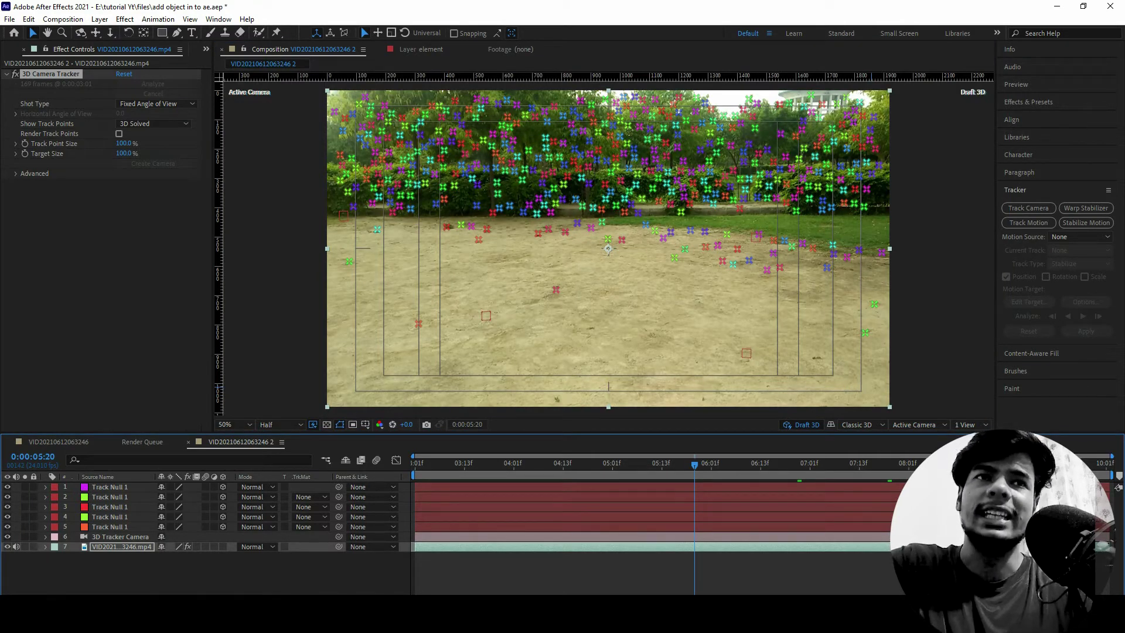
key("Page_Up")
key("Page_Up")
key("Page_Up")
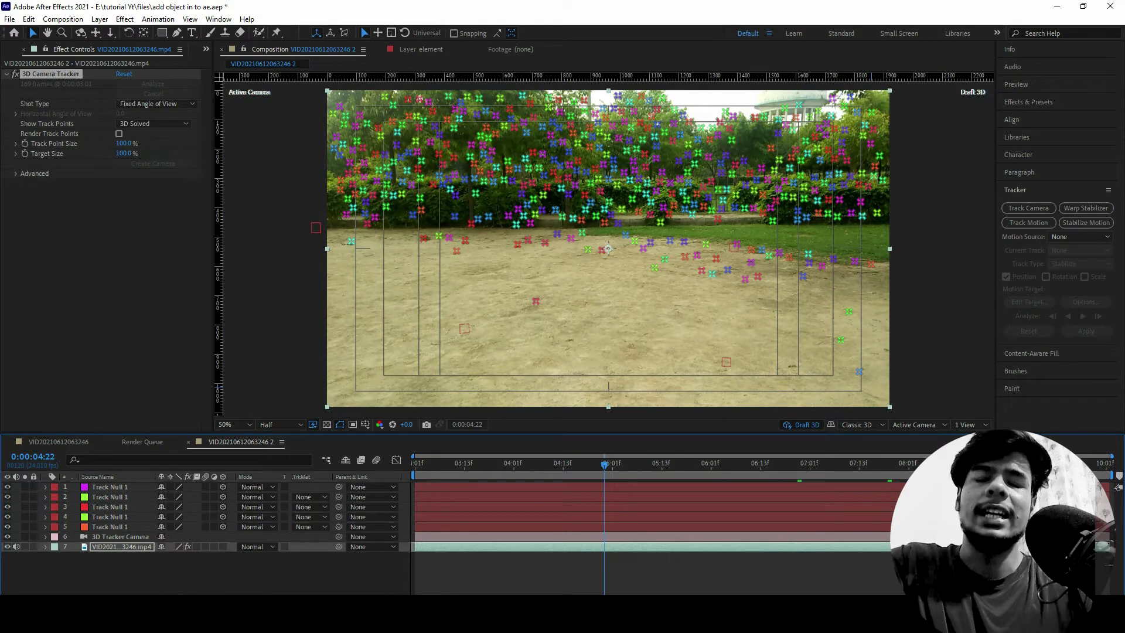
Step: Add a new Null Object and move Null 4 to the top of the layer stack
right_click(182, 568)
mouse_move(246, 440)
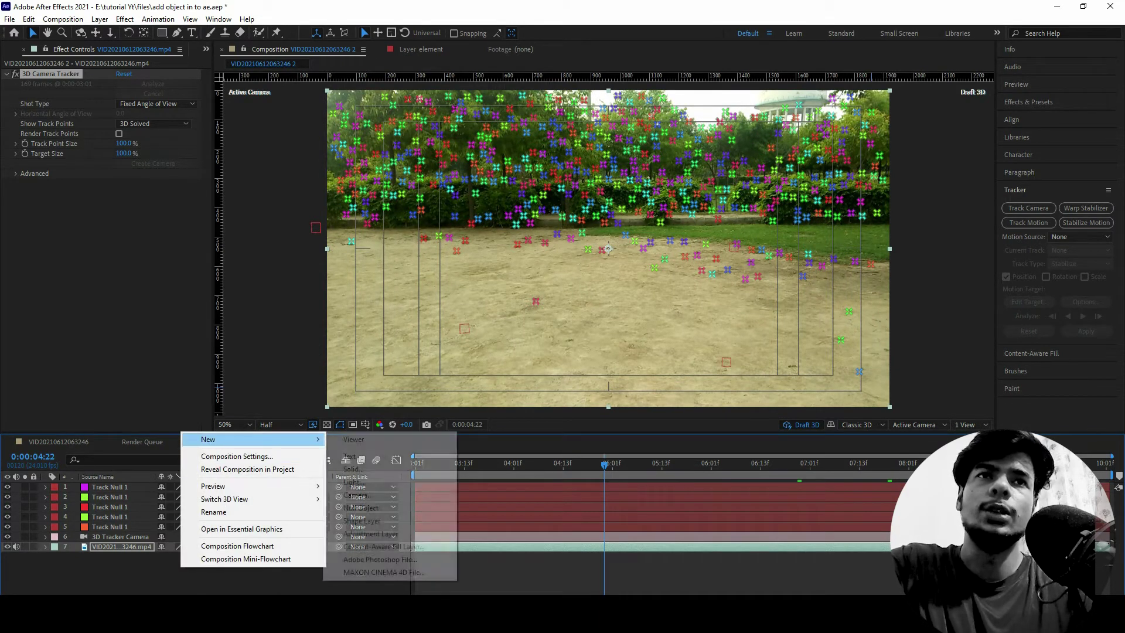
left_click(361, 508)
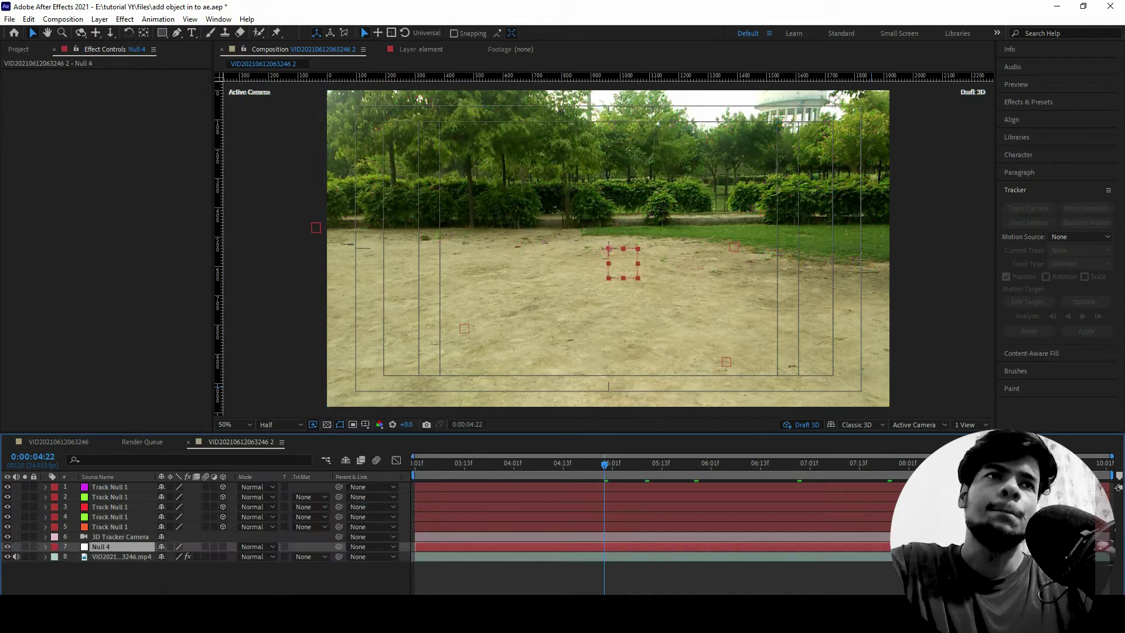
left_click_drag(105, 547, 112, 487)
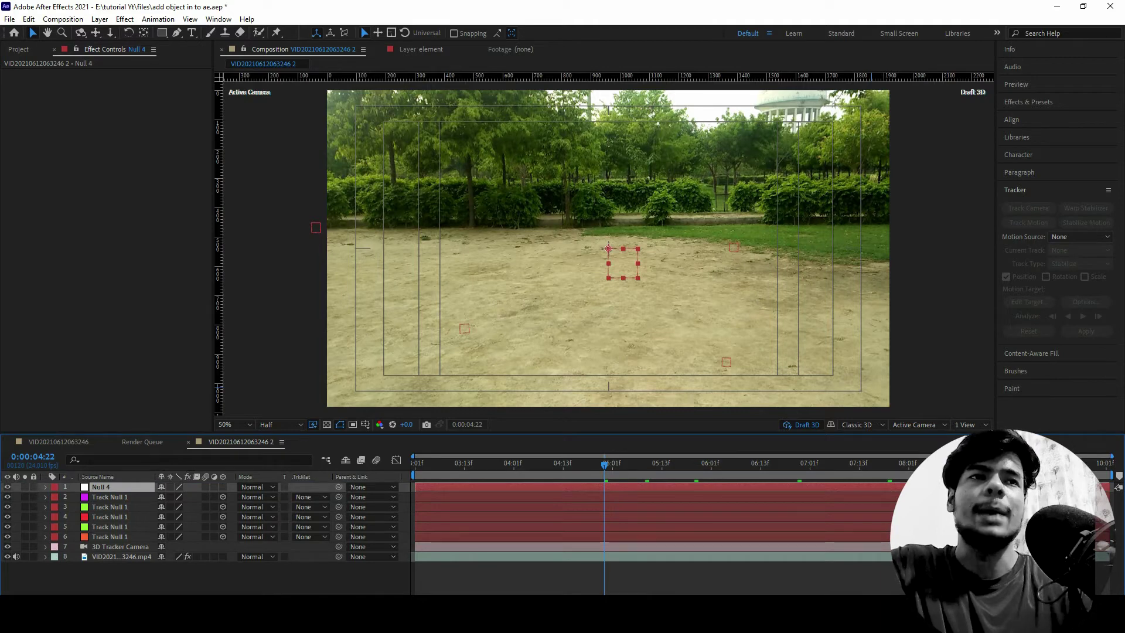
Step: Parent the 3D Tracker Camera and all Track Null 1 layers to Null 4
left_click(120, 547)
left_click(109, 497)
left_click(110, 537, "shift")
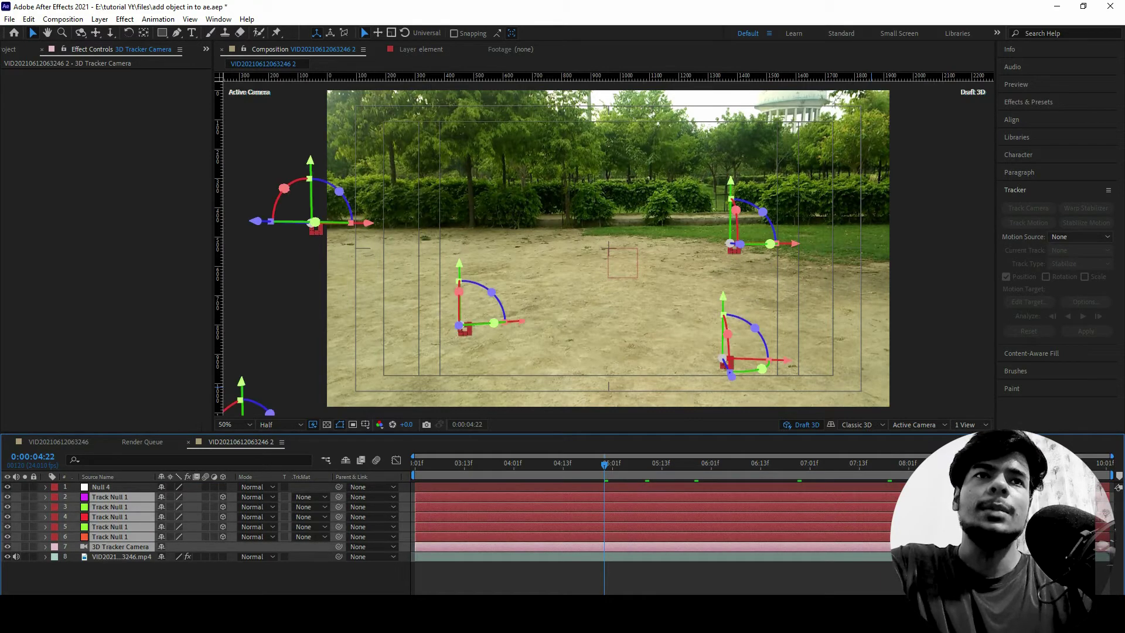
left_click_drag(338, 497, 117, 487)
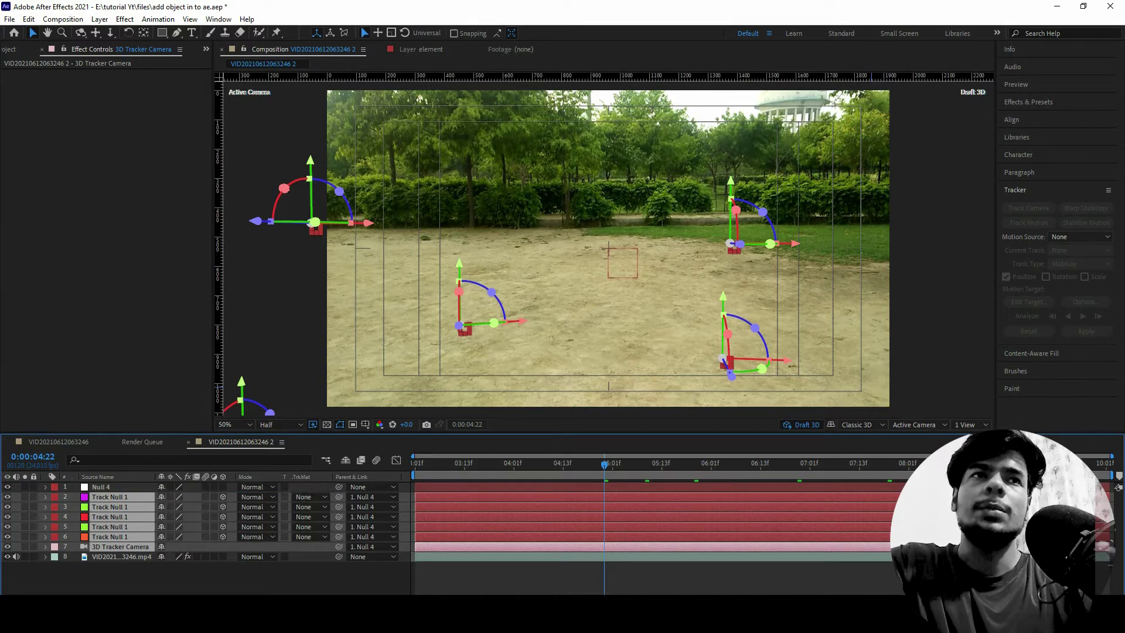
Step: At 0:00:04:23, turn on Null 4's 3D Layer switch and collapse its properties
key("p")
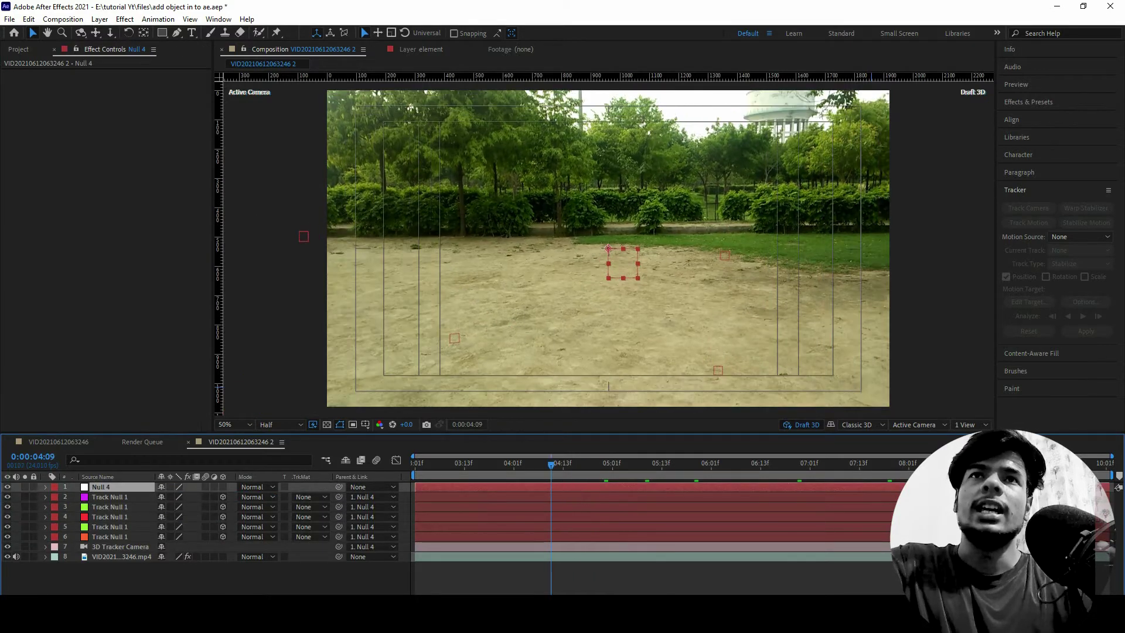
left_click(608, 463)
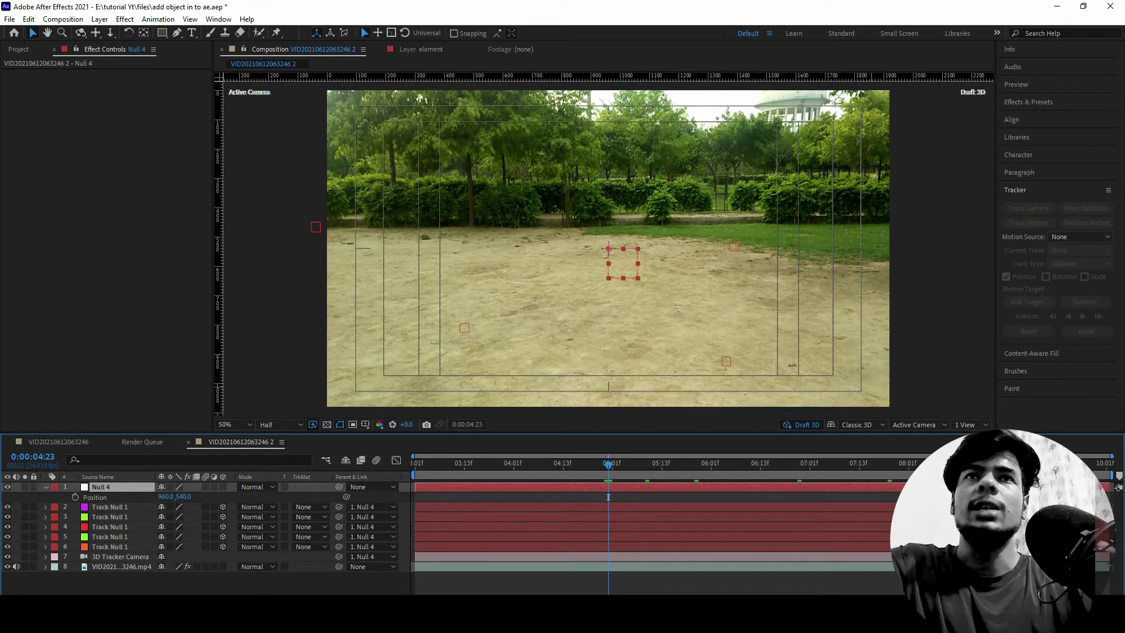
left_click(223, 487)
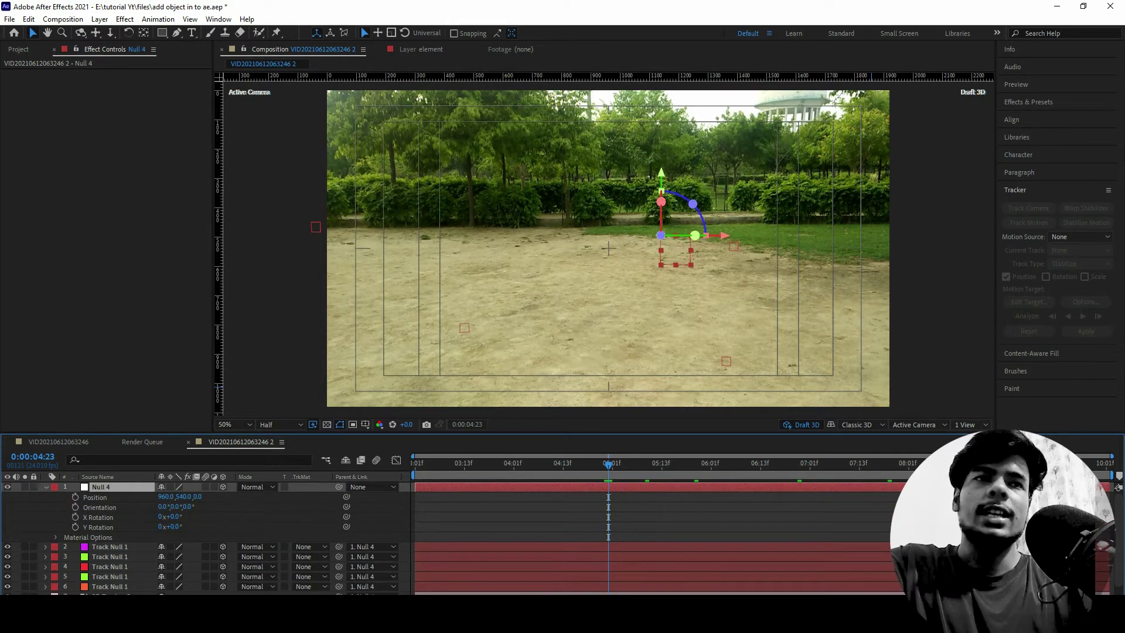
key("ctrl+grave")
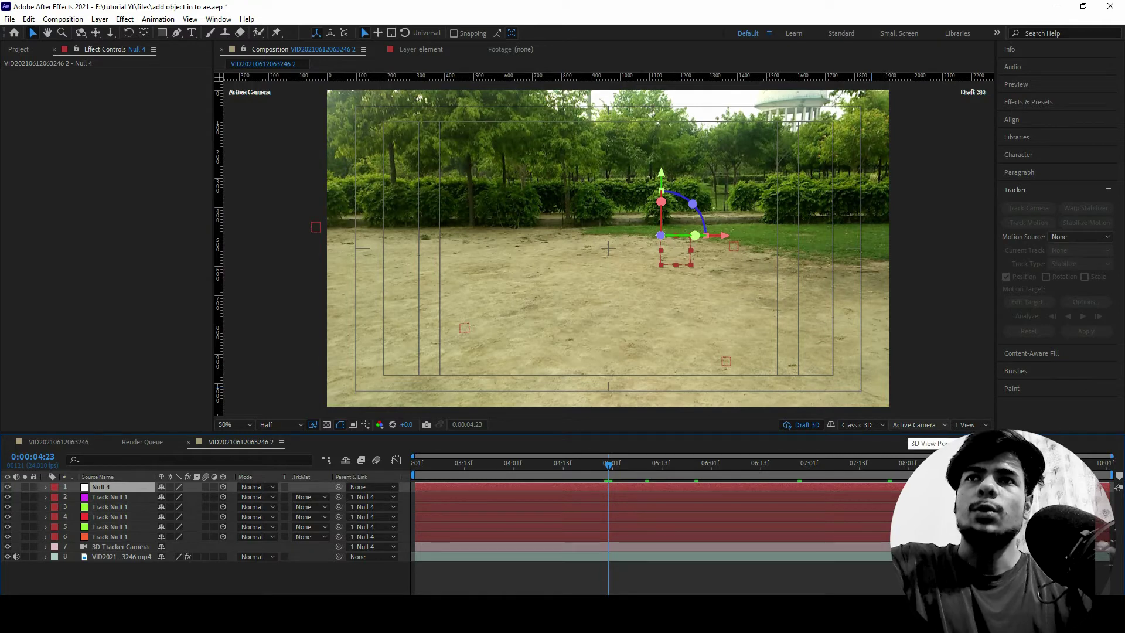
left_click(917, 425)
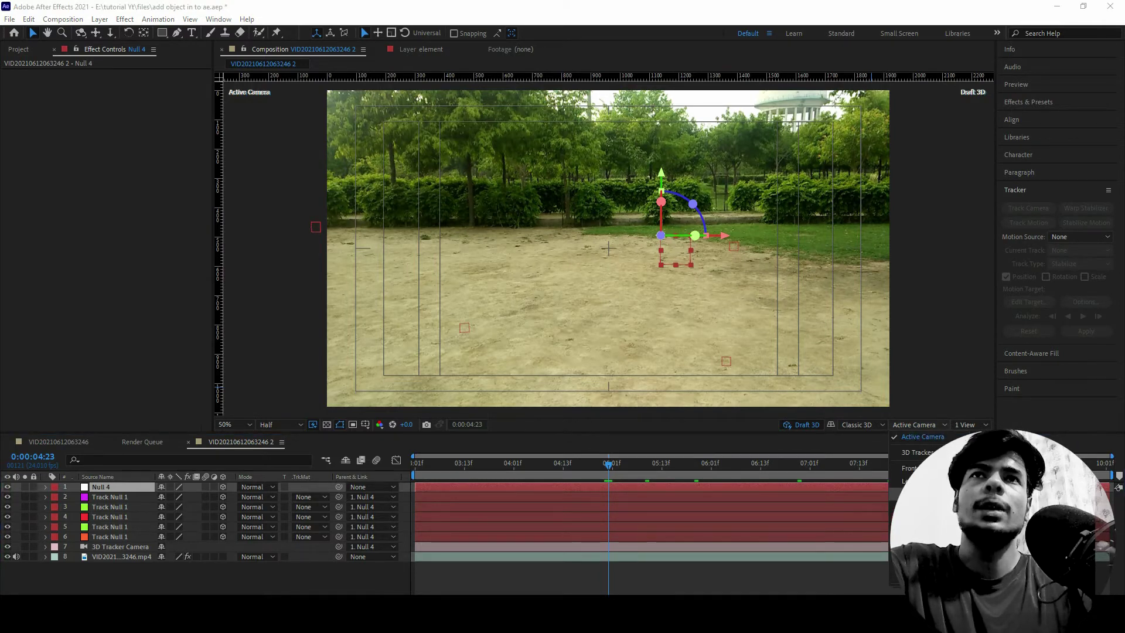
Step: Switch the viewer to the Top view and pan up to frame the tracker nulls
left_click(915, 496)
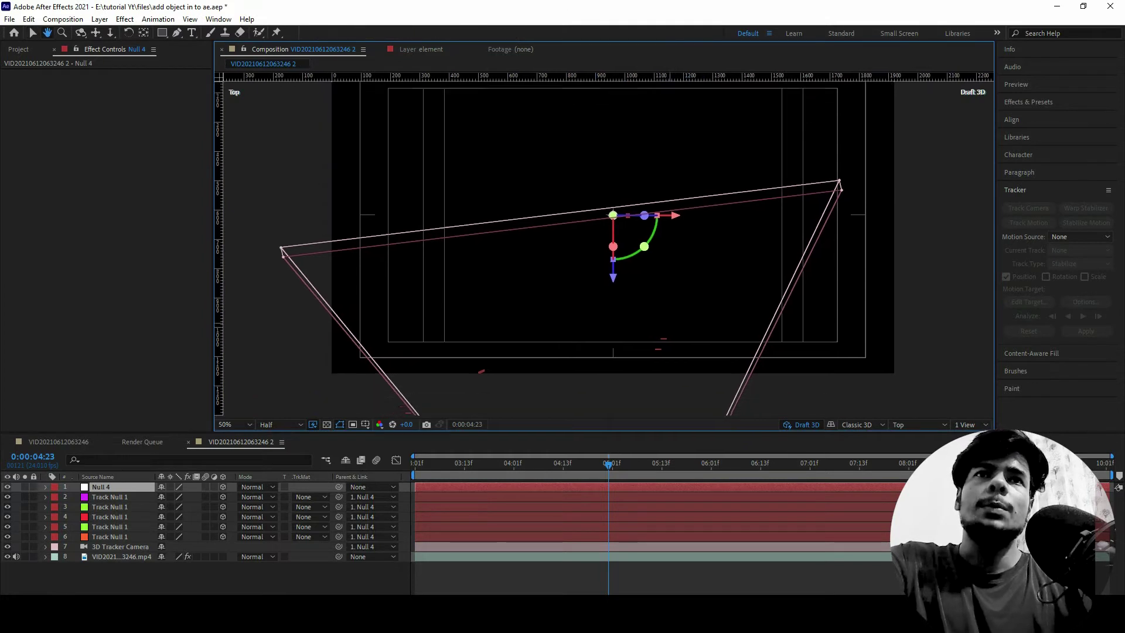
left_click_drag(587, 293, 598, 188)
key("v")
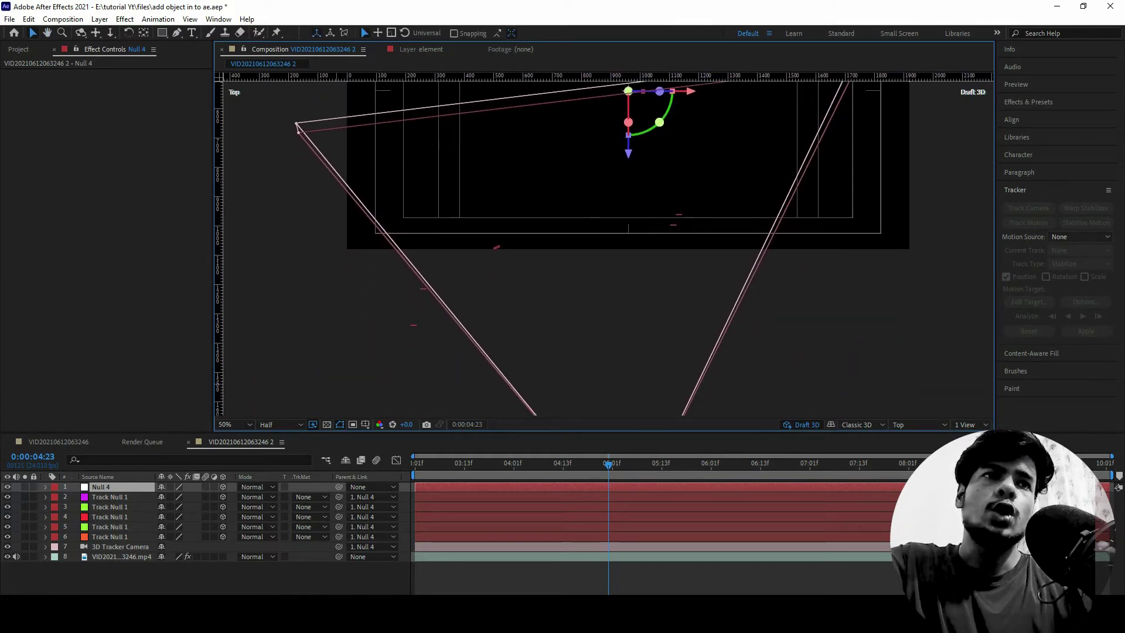
Step: Box-select individual Track Null layers in the Top view to inspect their positions
left_click(109, 537)
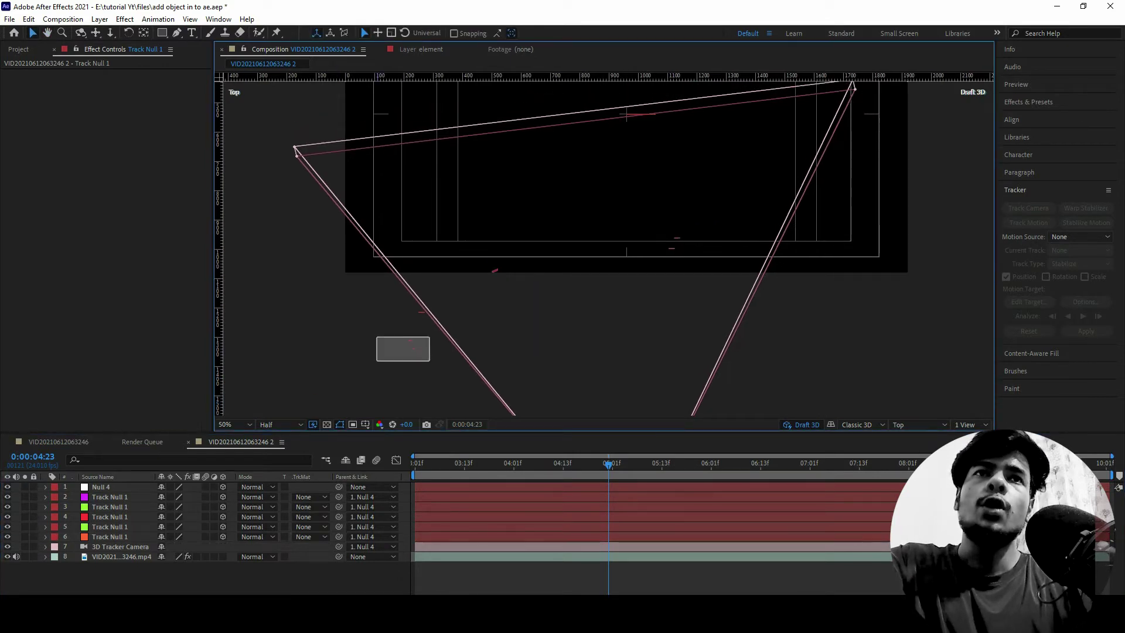
left_click_drag(376, 335, 471, 371)
left_click_drag(369, 299, 478, 341)
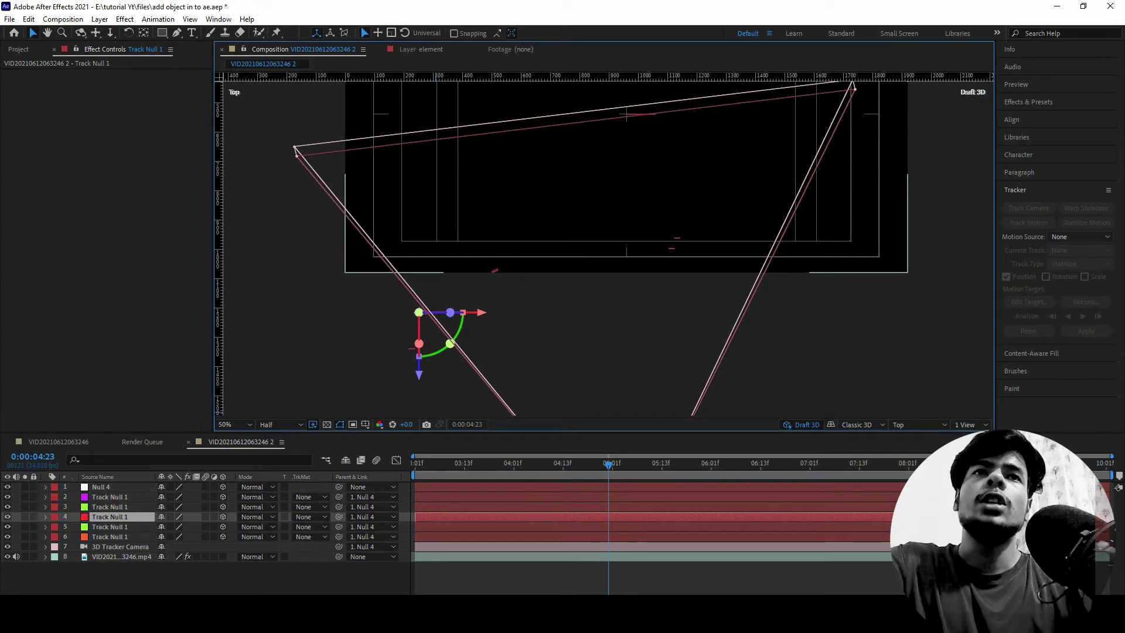
left_click_drag(315, 327, 444, 370)
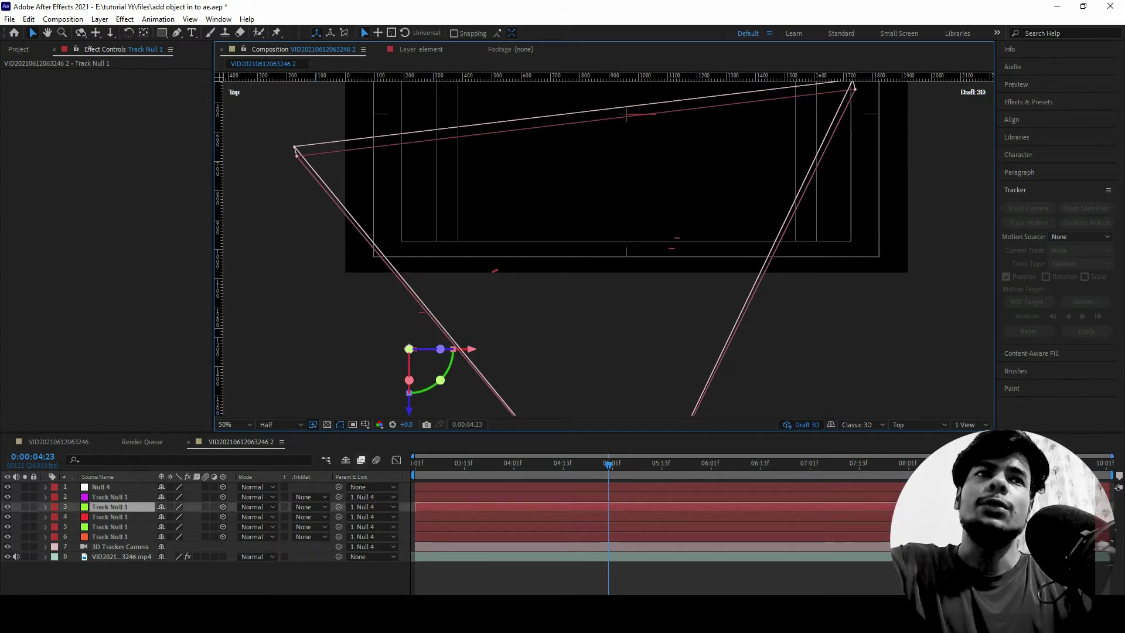
left_click(410, 340)
mouse_move(379, 304)
left_mouse_down()
mouse_move(504, 324)
mouse_move(494, 412)
left_mouse_up()
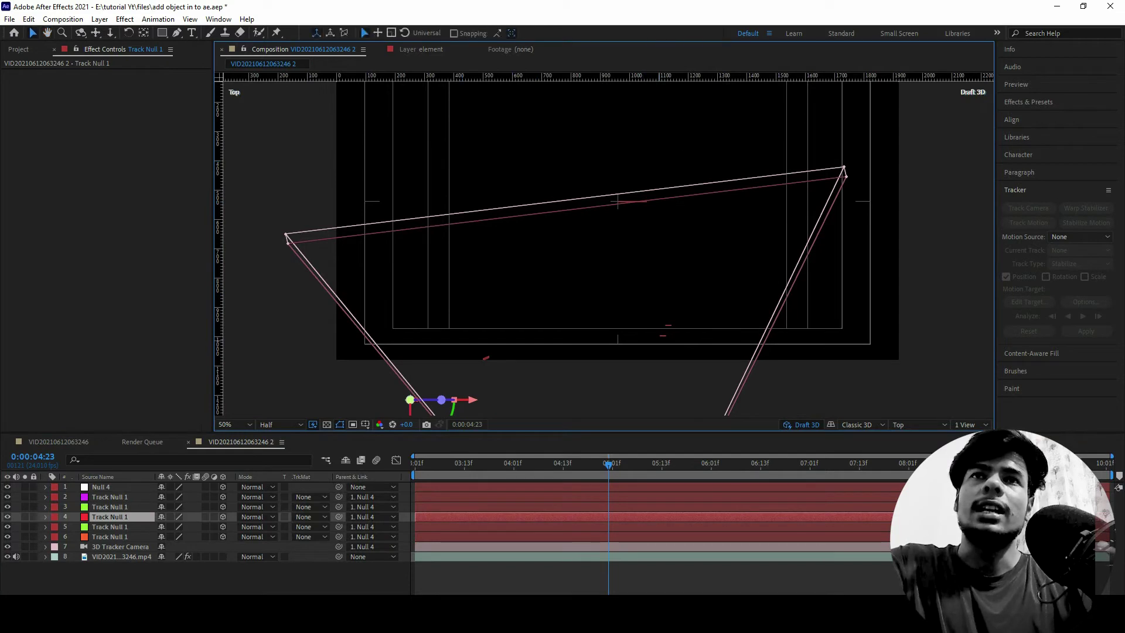
mouse_move(494, 351)
left_mouse_down()
mouse_move(487, 413)
mouse_move(482, 347)
left_mouse_up()
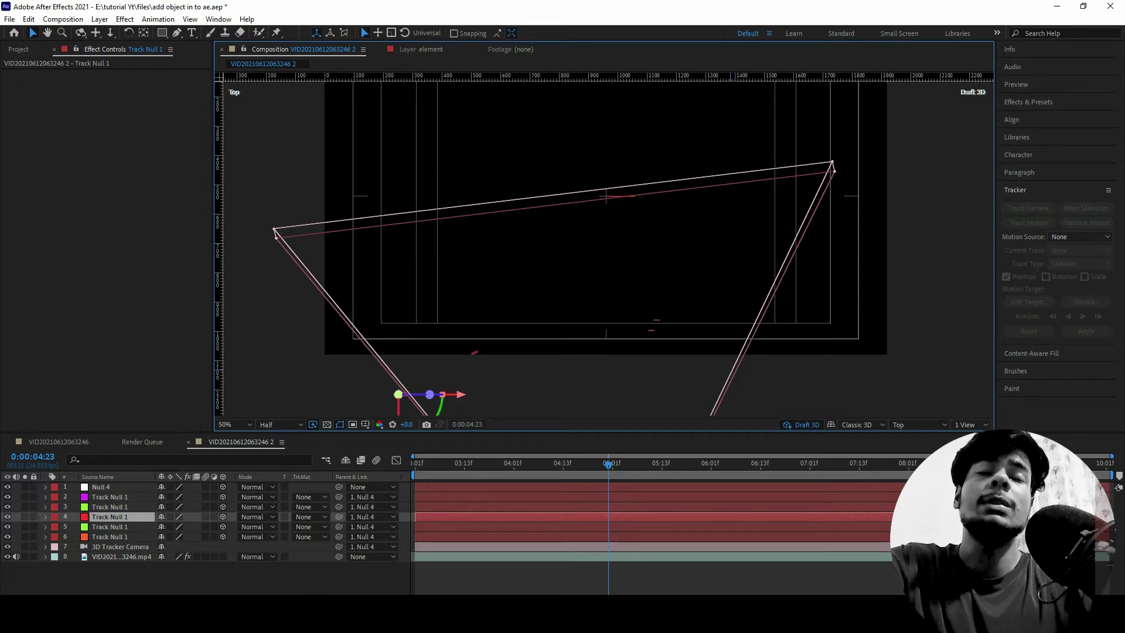
Step: Set Null 4's Scale to 10%
left_click(101, 487)
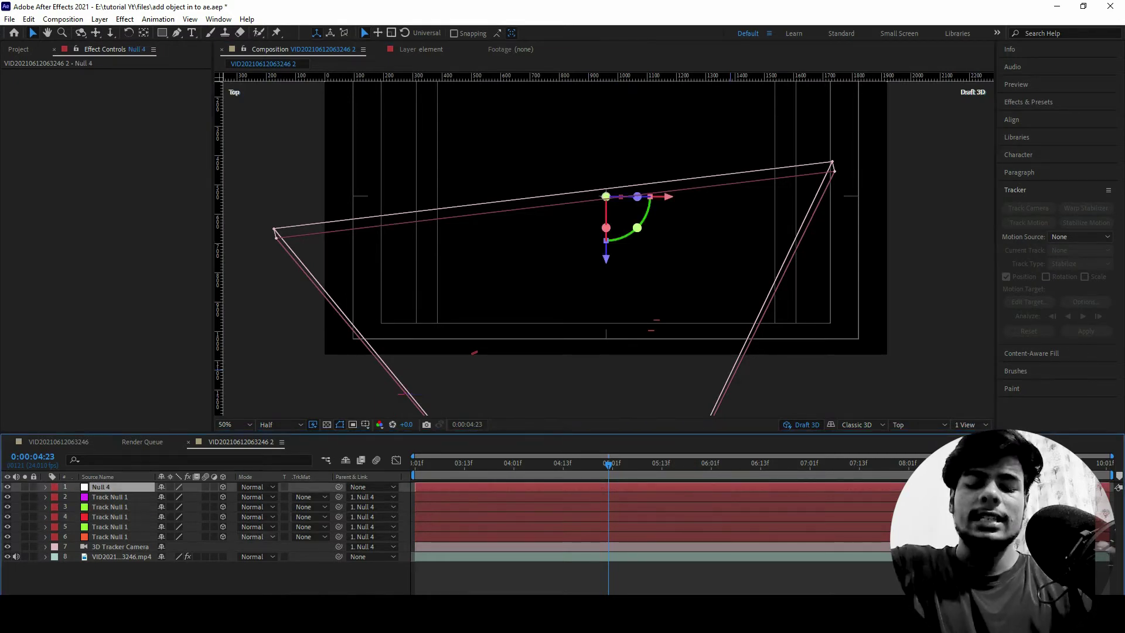
key("s")
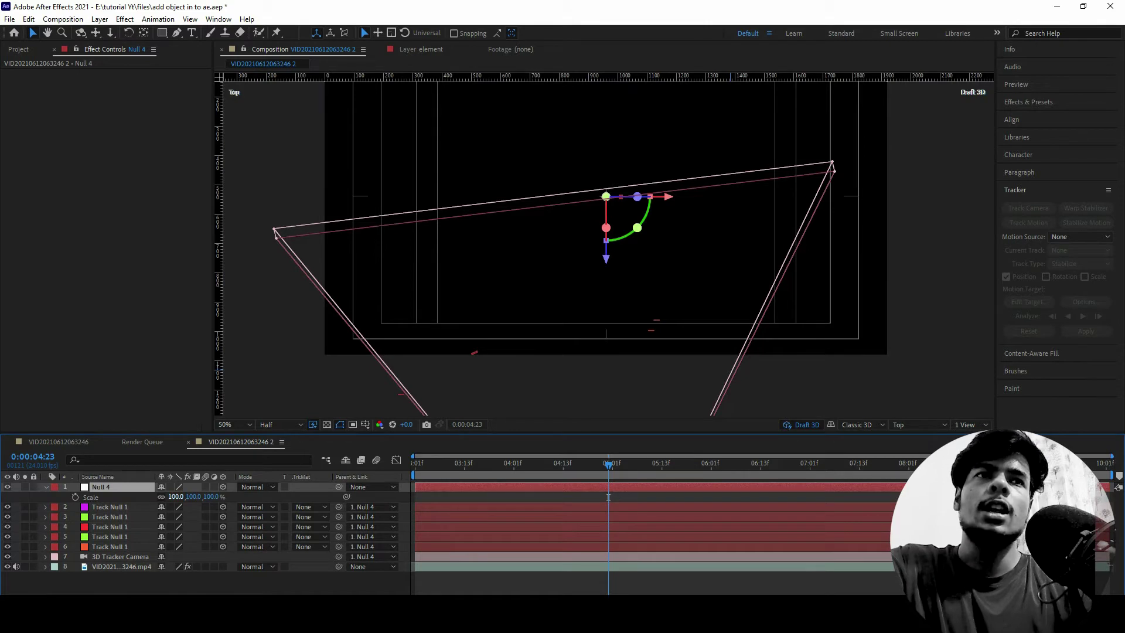
left_click(175, 496)
type("10")
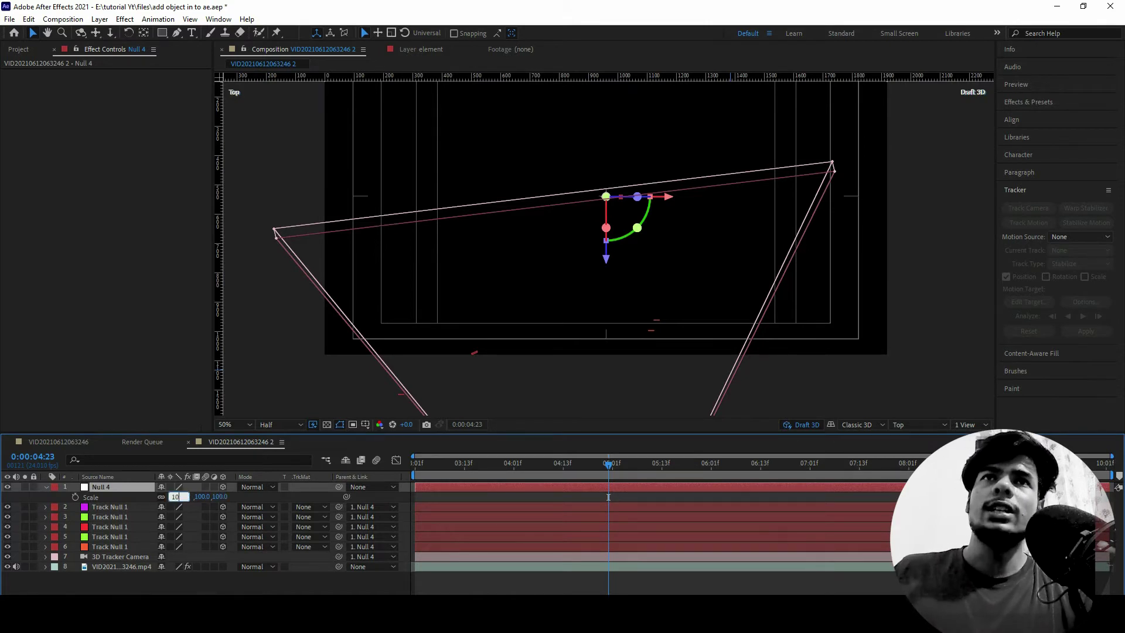
key("Return")
Step: Zoom and pan the Top view around the shrunken null outline, returning to 100%
key("z")
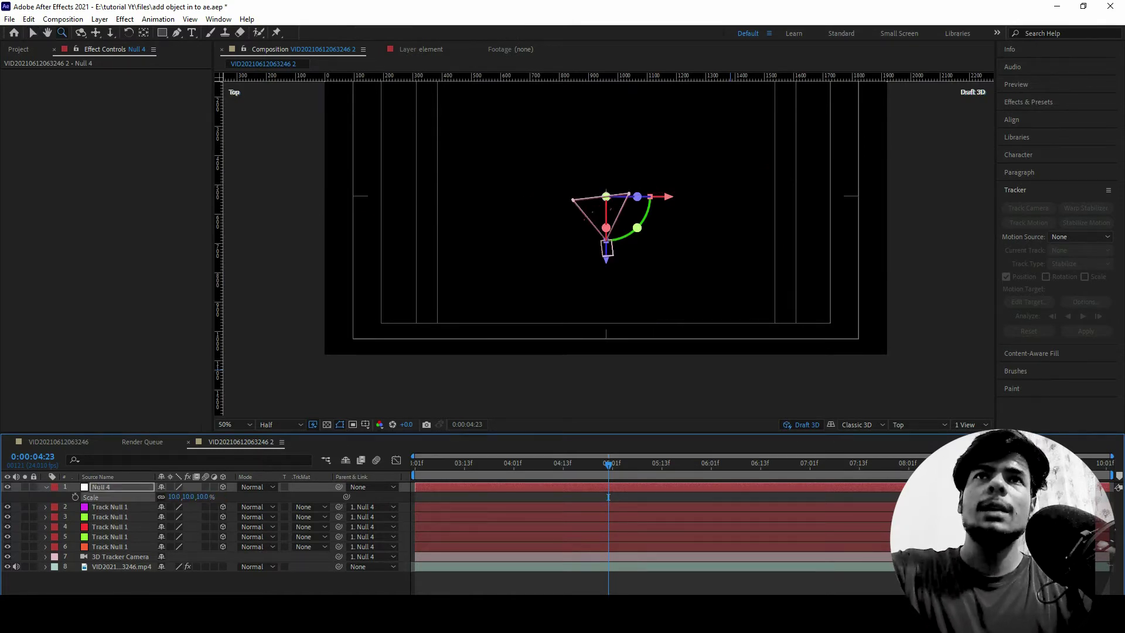
key("period")
key("period")
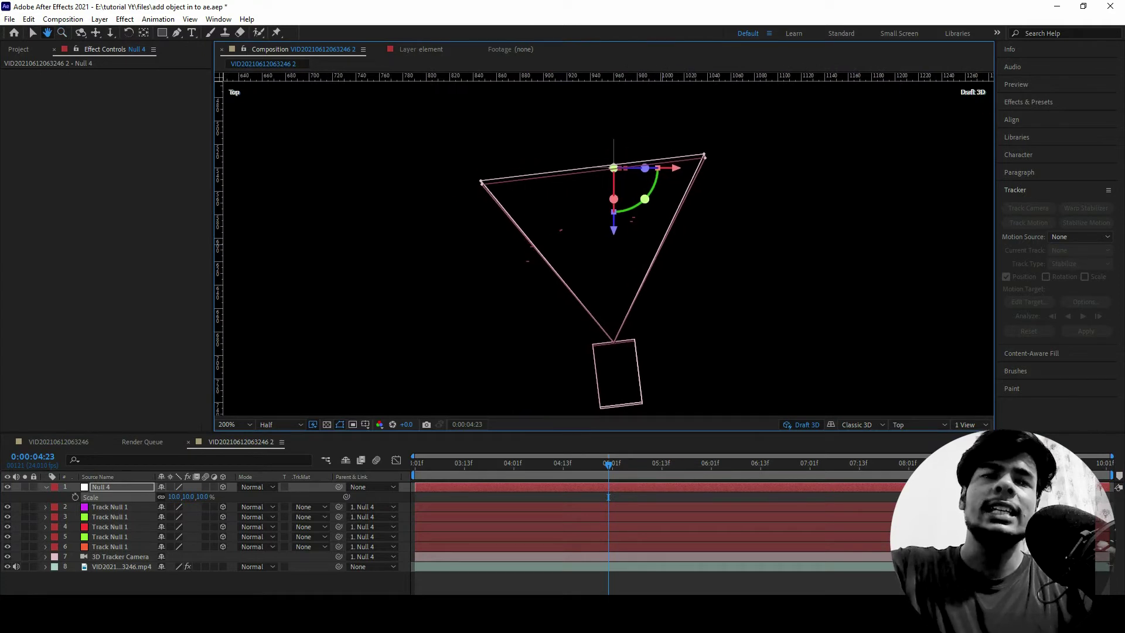
left_click_drag(586, 264, 623, 273)
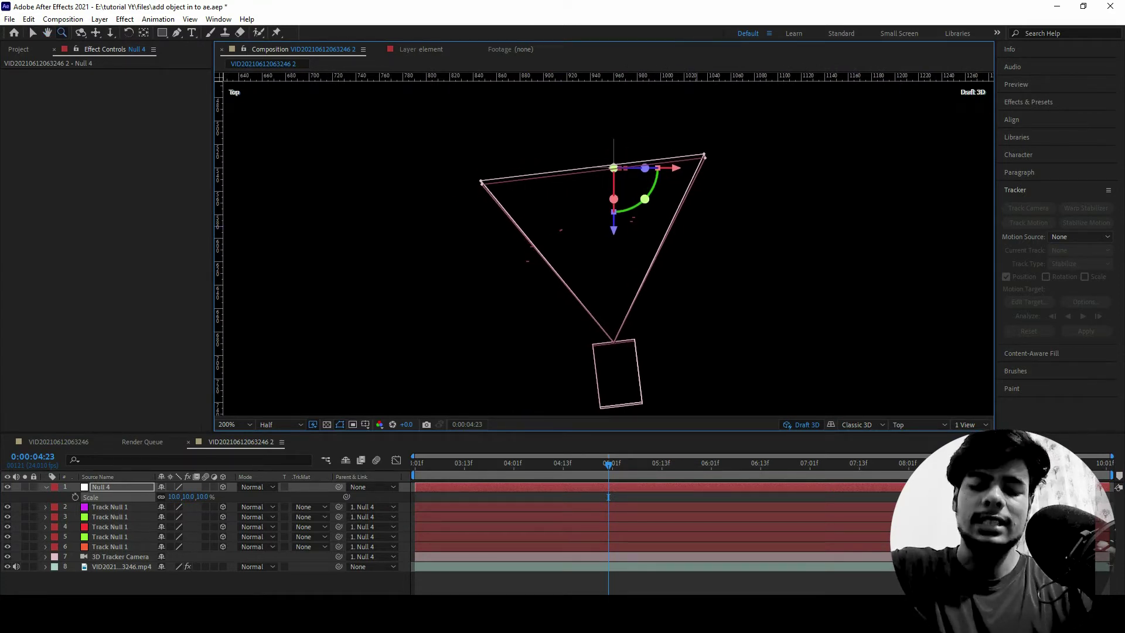
key("comma")
key("comma")
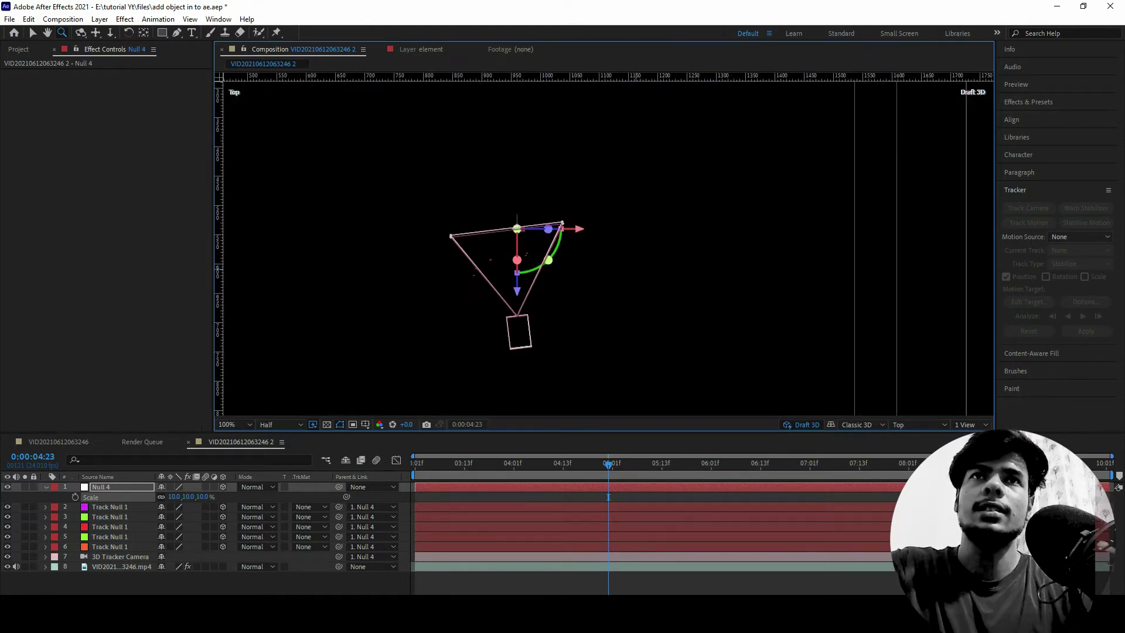
scroll(610, 246, "left", 3)
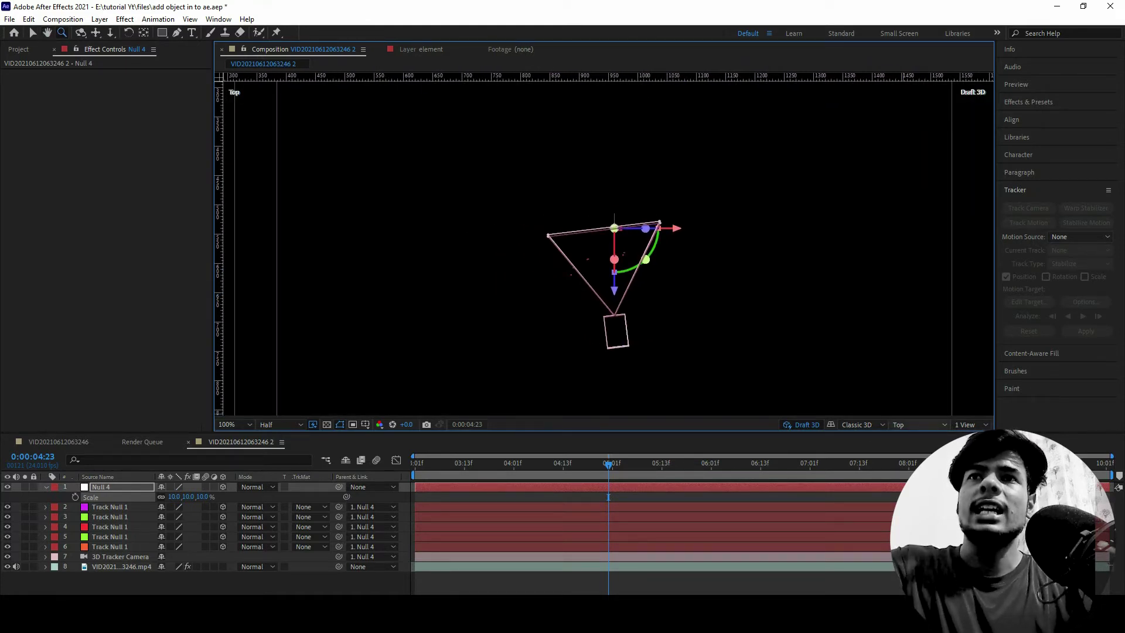
left_click(919, 425)
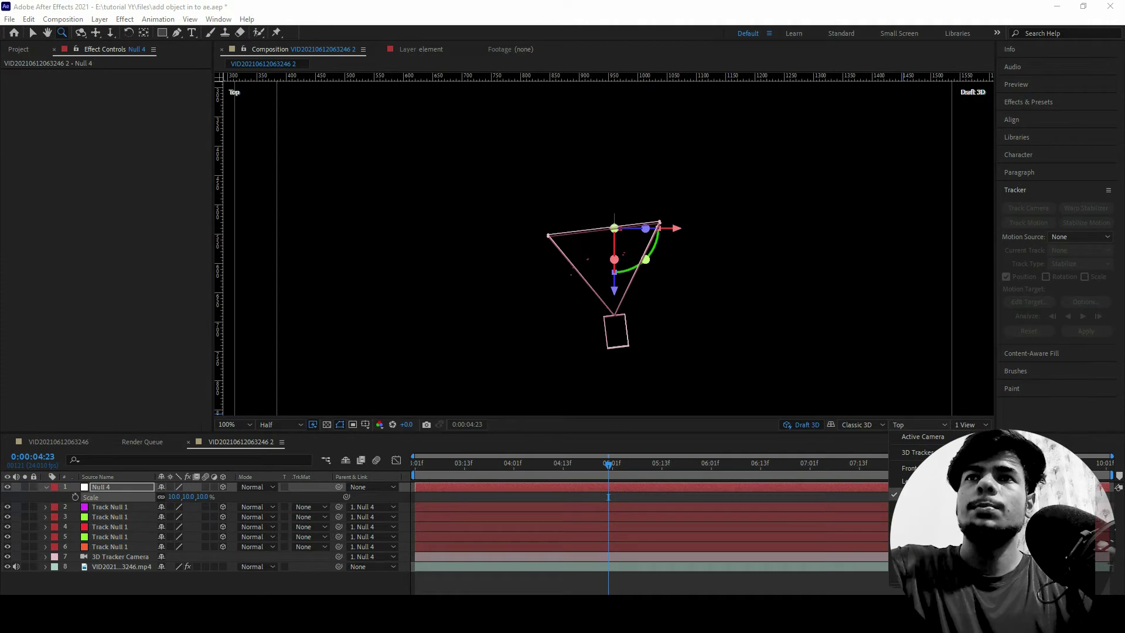
Step: Switch to the Front view and zoom in closely on Null 4's box
left_click(909, 468)
left_click_drag(609, 228, 659, 250)
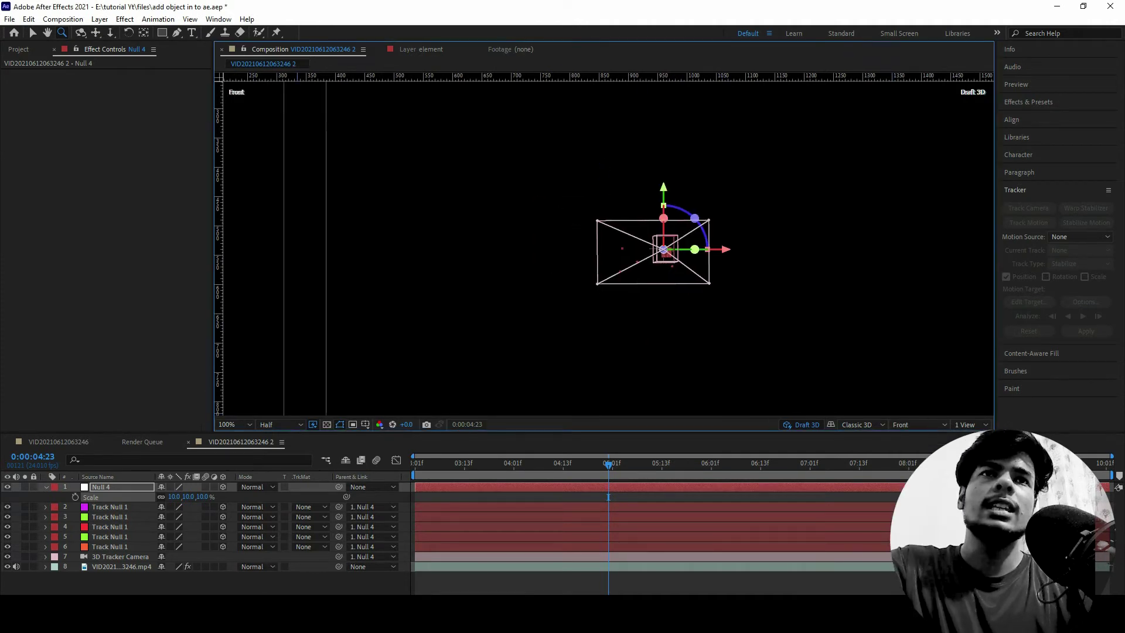
left_click(365, 425)
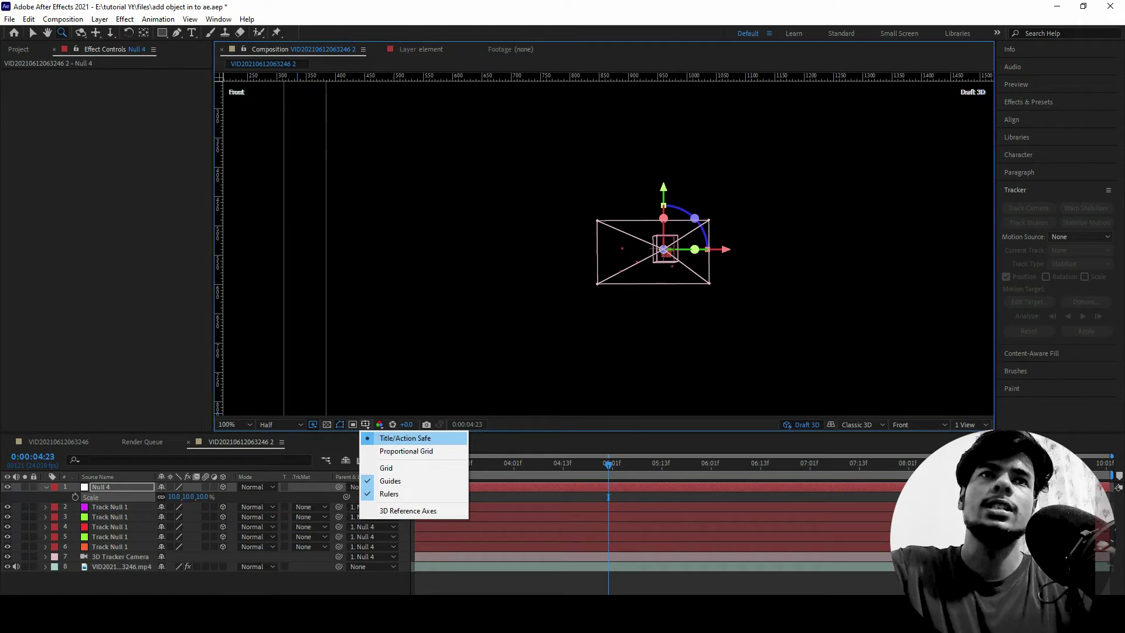
key("Escape")
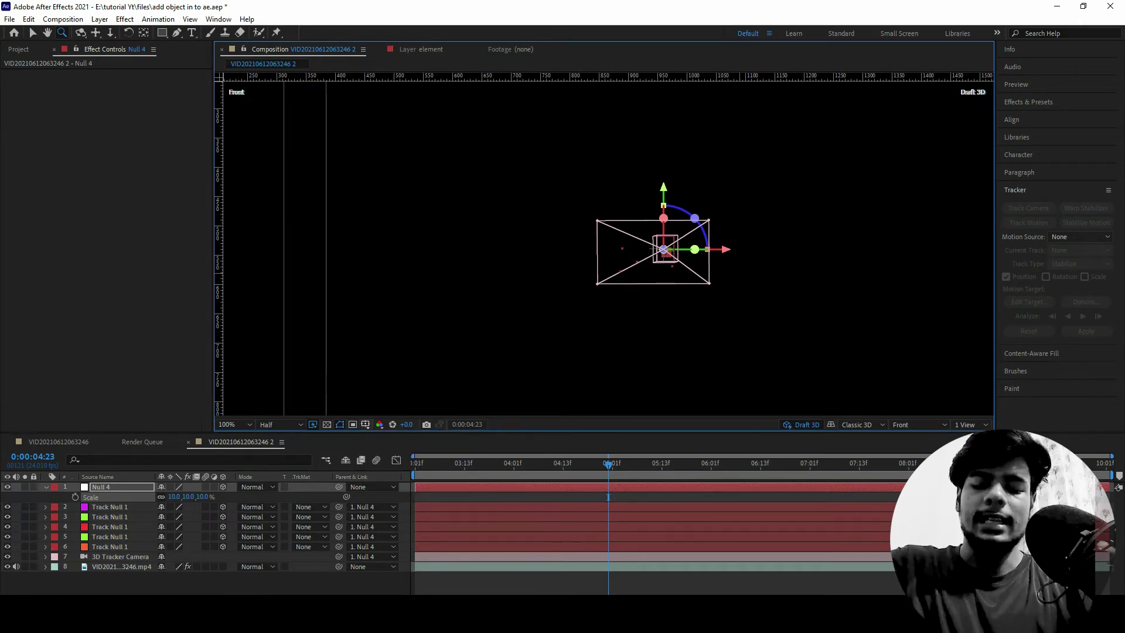
scroll(754, 252, "up", 6)
left_click_drag(411, 246, 967, 234)
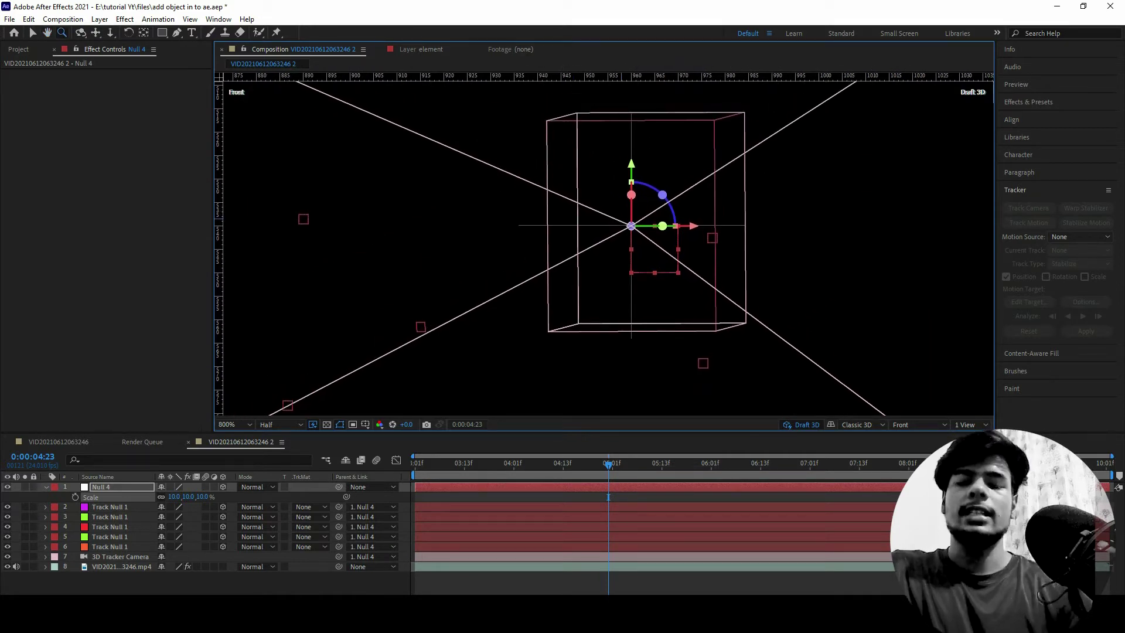
Step: Show rulers and drag a horizontal guide through Null 4's centre, then zoom to 400%
key("ctrl+r")
key("ctrl+r")
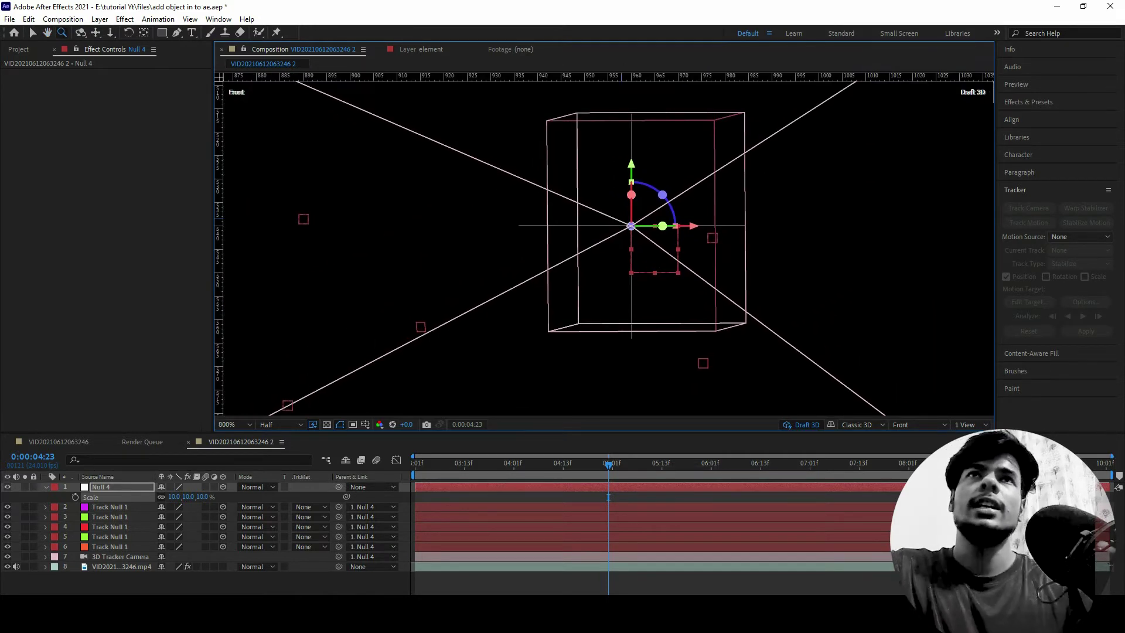
key("v")
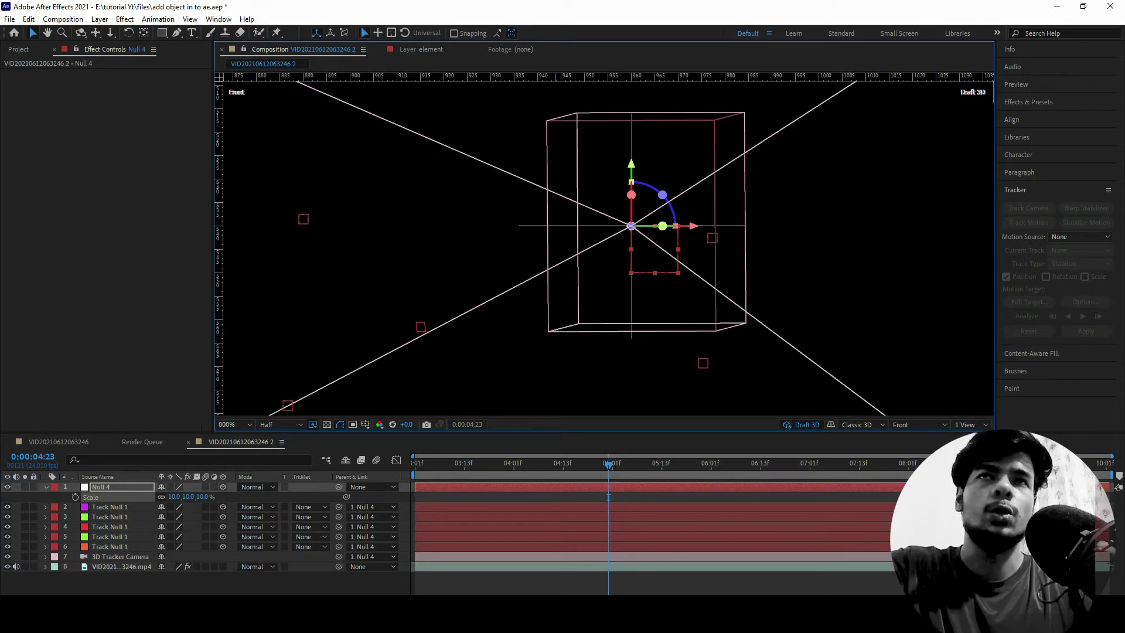
left_click_drag(528, 76, 528, 225)
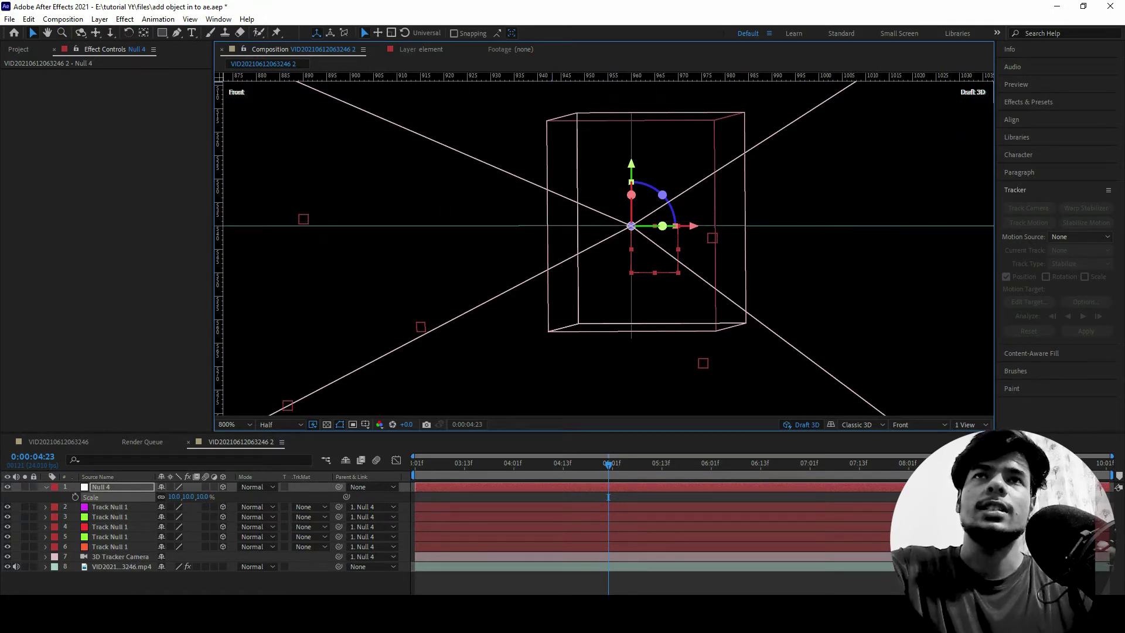
key("h")
key("comma")
key("comma")
key("comma")
key("comma")
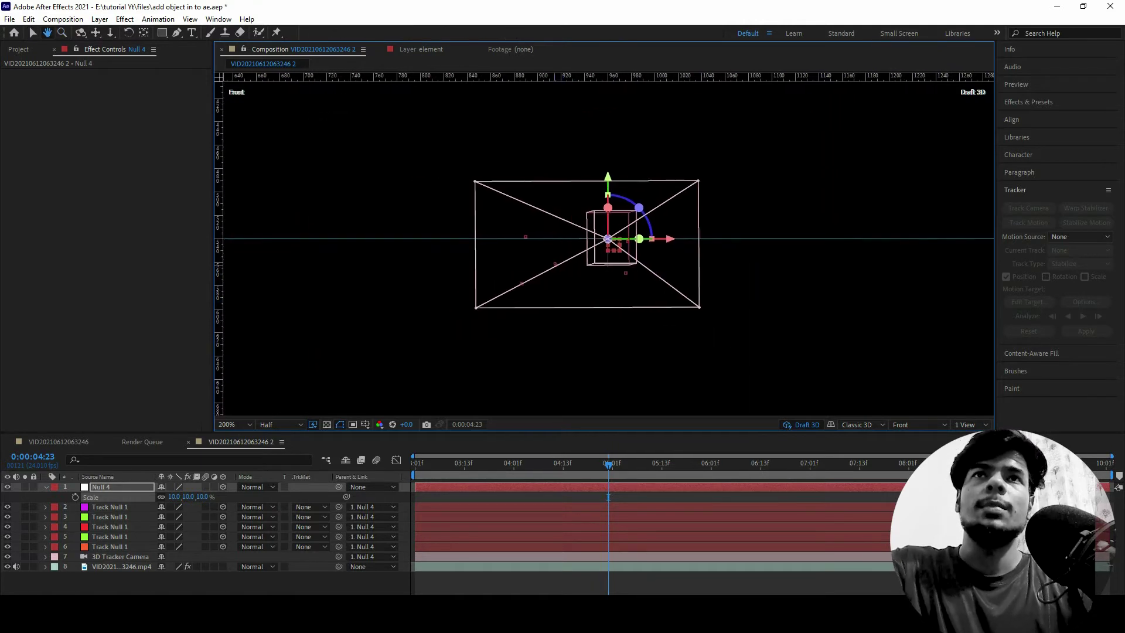
key("period")
key("period")
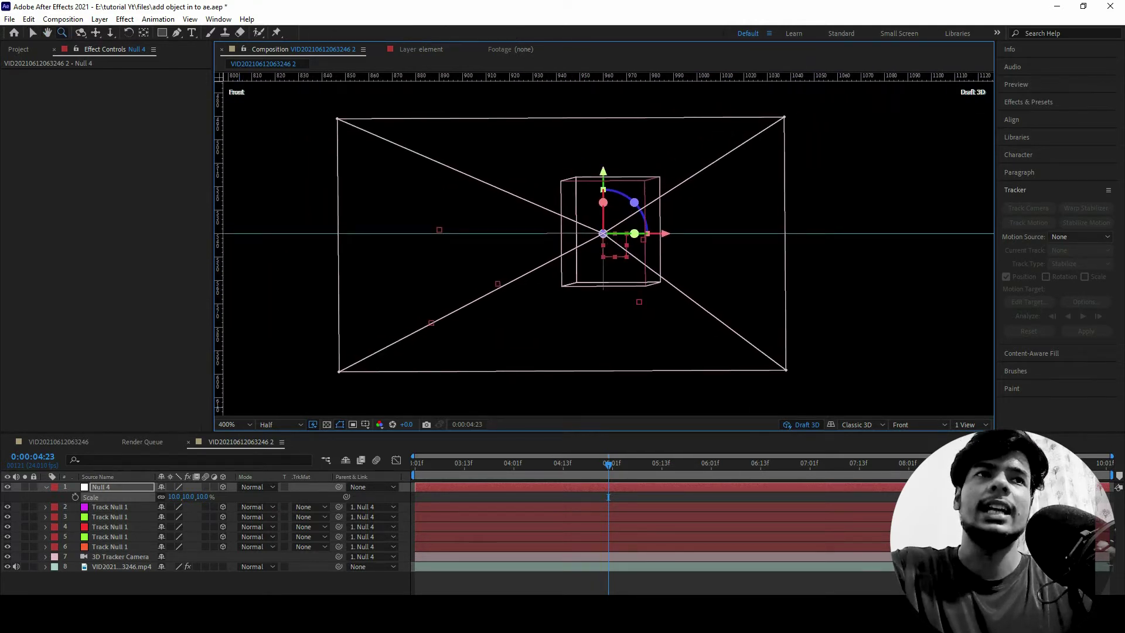
key("r")
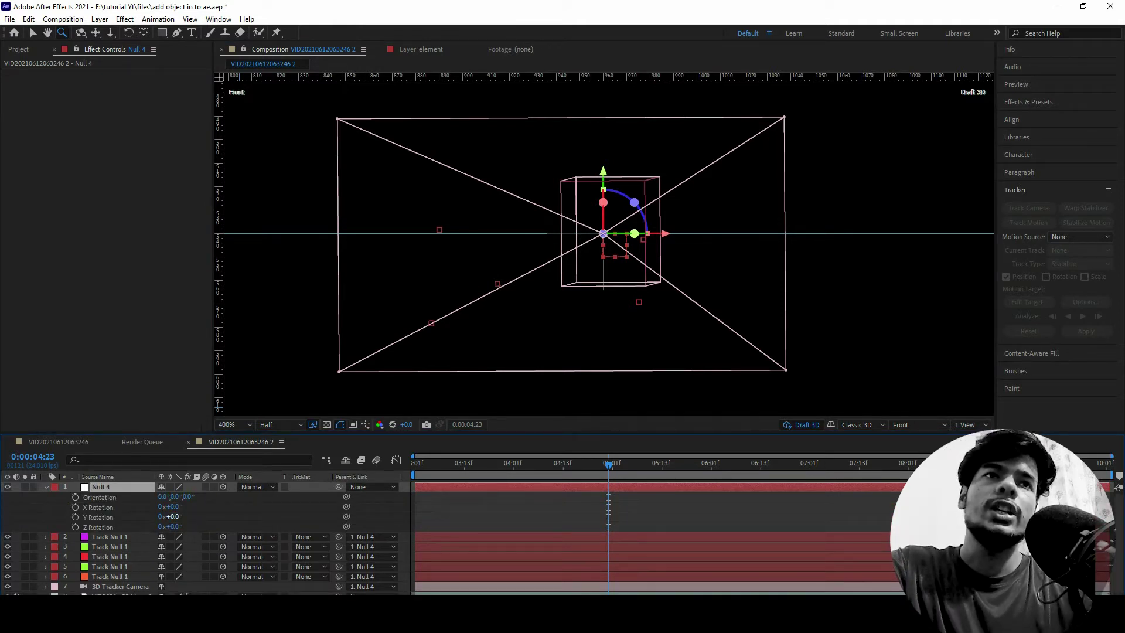
Step: Tilt Null 4's X Rotation to level it with the guide and move the scene upward
mouse_move(172, 506)
left_mouse_down()
mouse_move(158, 506)
mouse_move(176, 506)
mouse_move(179, 516)
mouse_move(158, 516)
mouse_move(185, 527)
mouse_move(171, 527)
left_mouse_up()
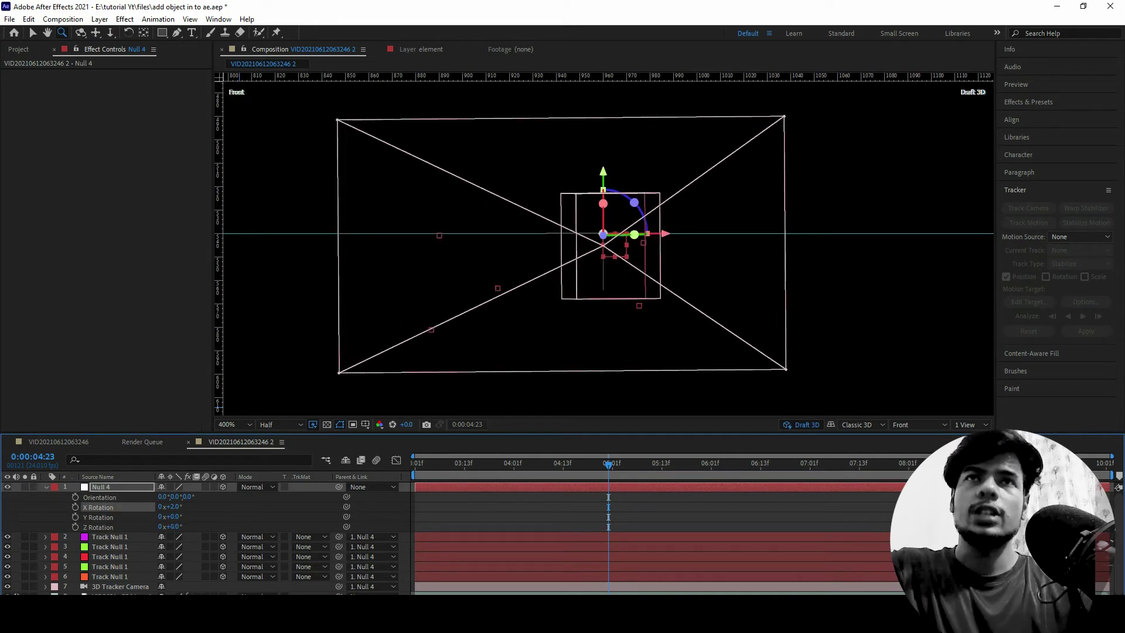
key("v")
left_click_drag(603, 234, 603, 190)
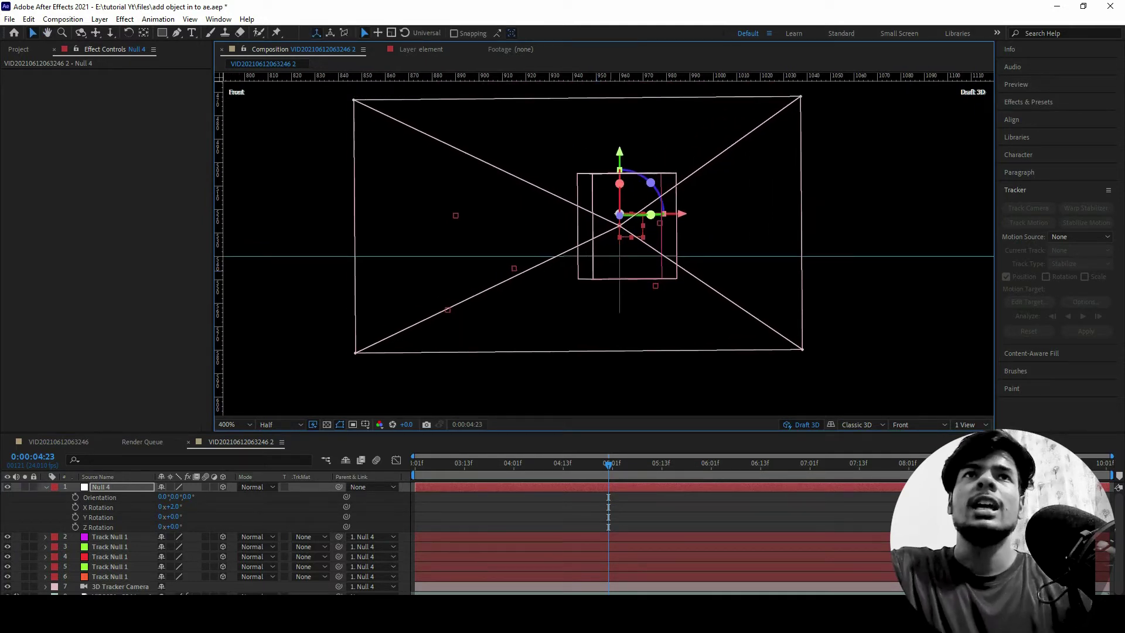
left_click(110, 557)
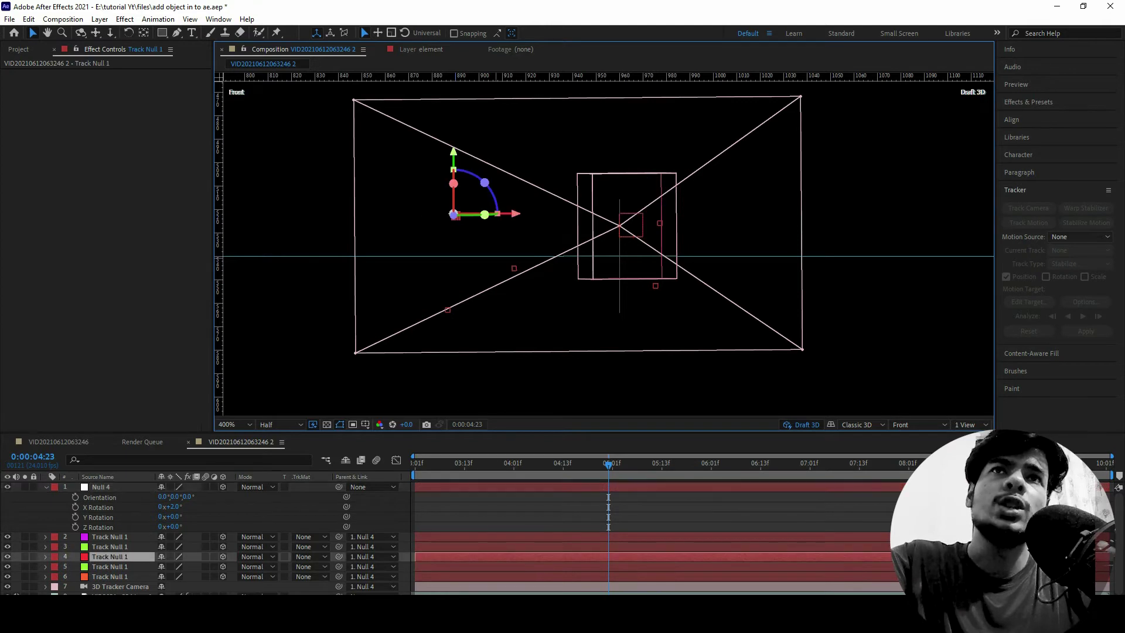
left_click(110, 577)
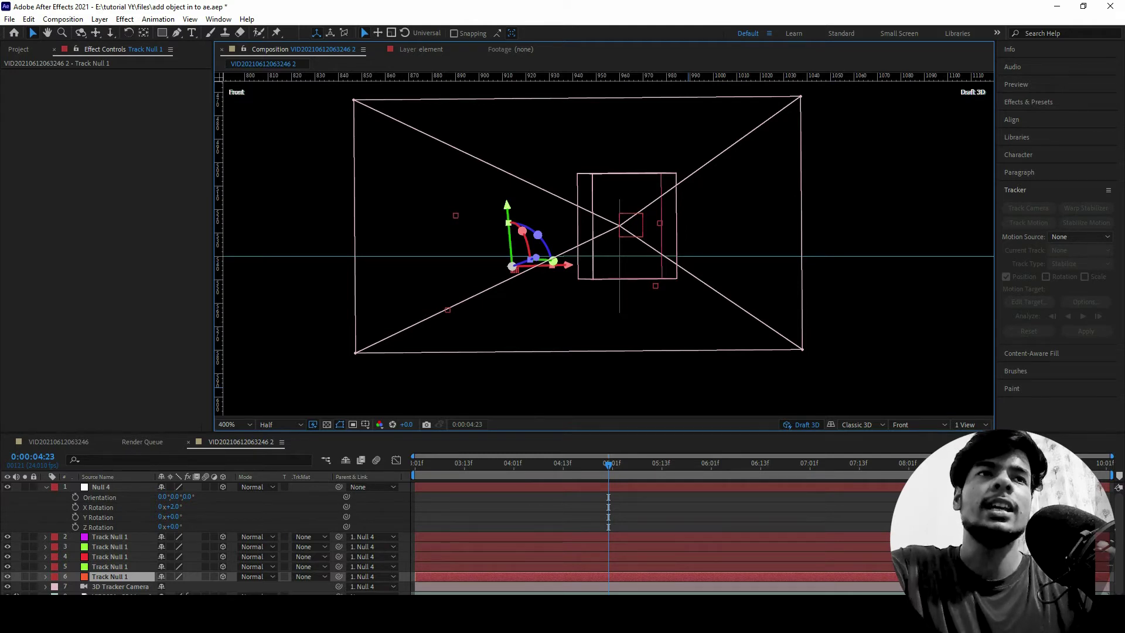
Step: Enter 21 for Null 4's X Rotation, then undo a trial 15° Y Rotation
type("21")
key("Return")
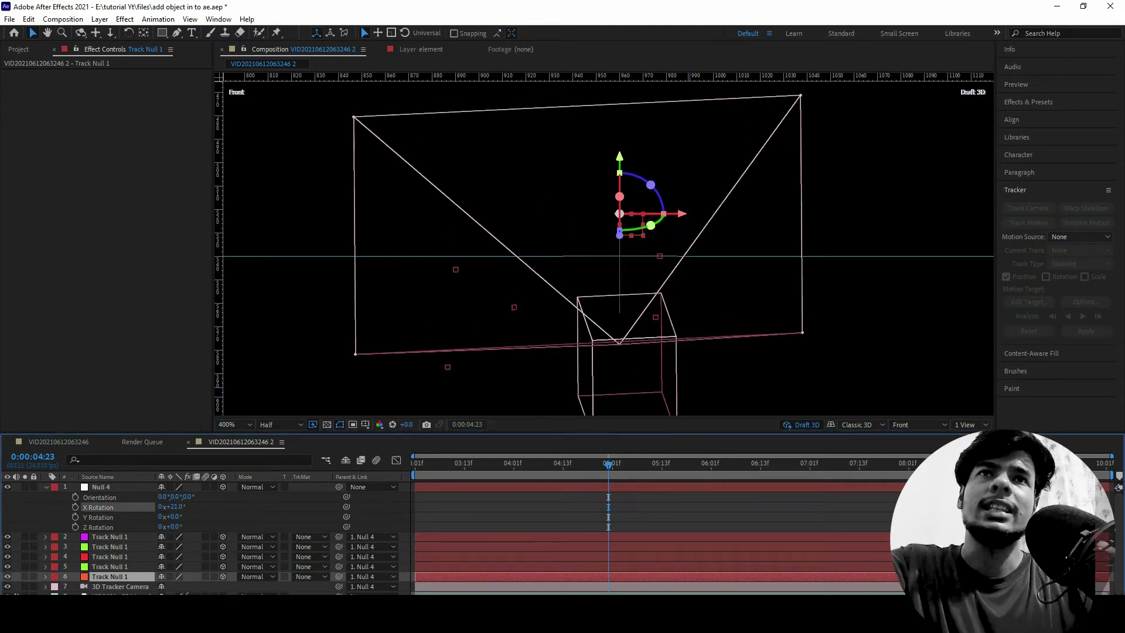
mouse_move(176, 507)
left_mouse_down()
mouse_move(164, 507)
mouse_move(184, 517)
left_mouse_up()
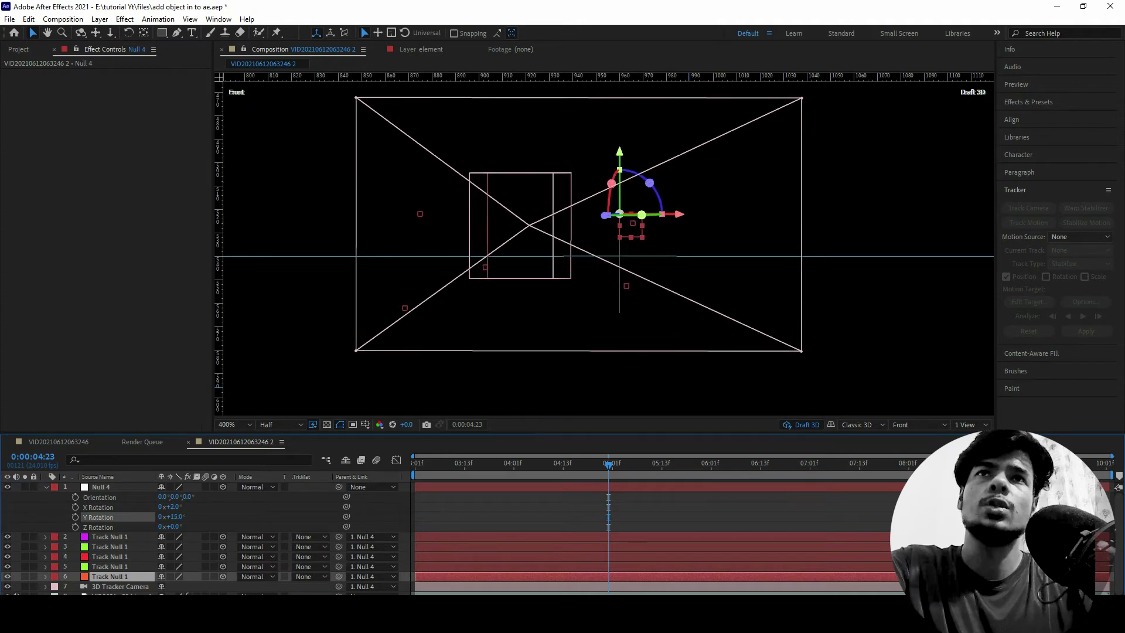
key("ctrl+z")
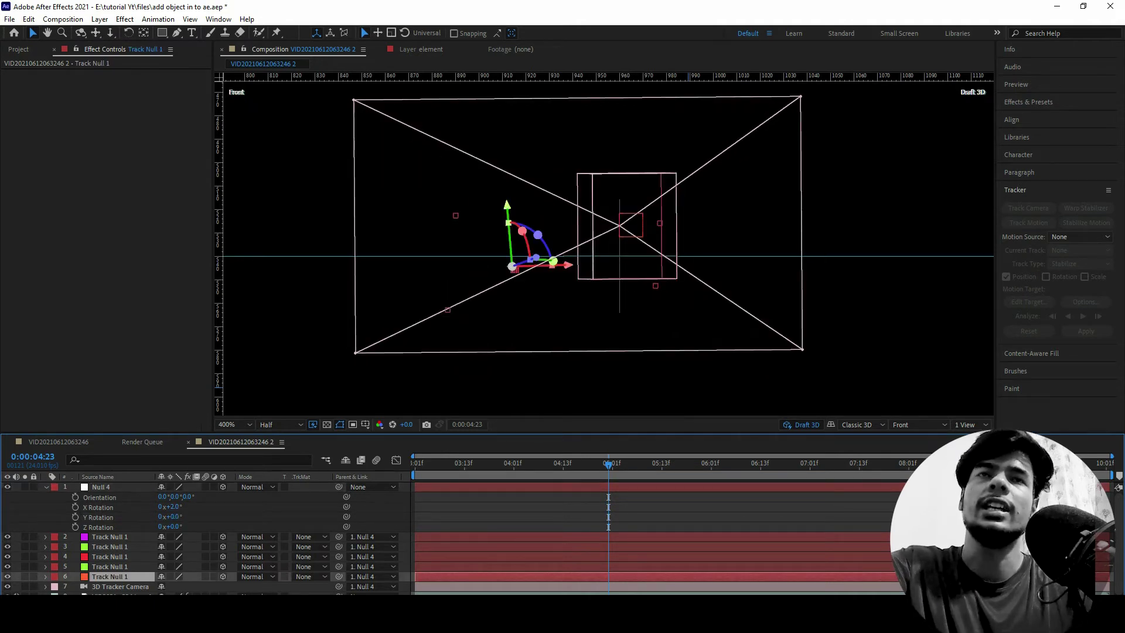
left_click(919, 424)
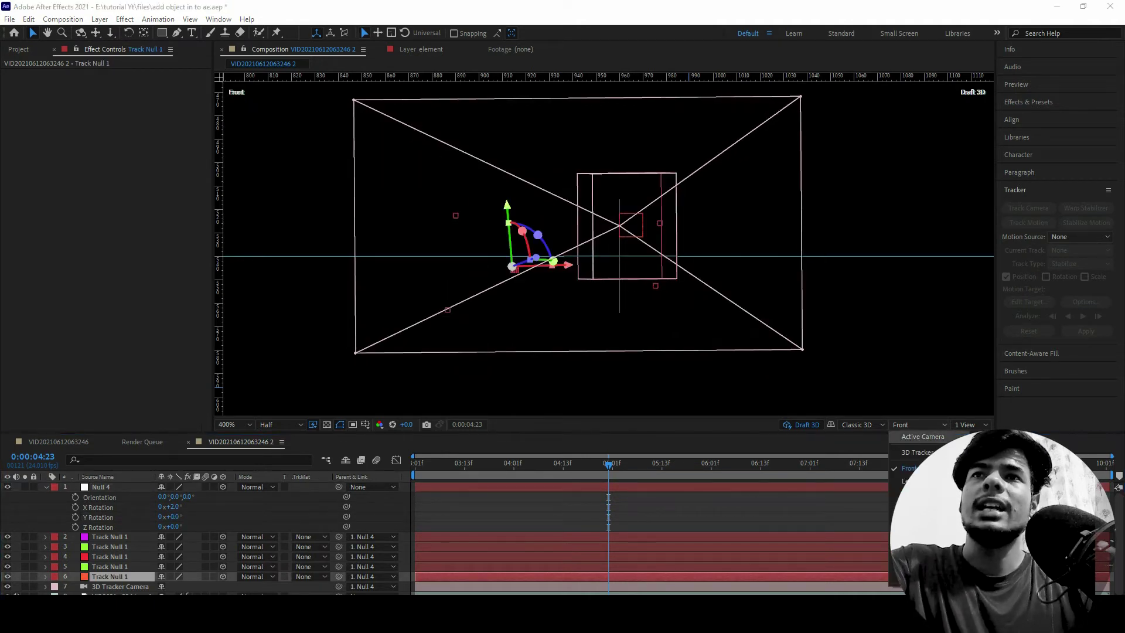
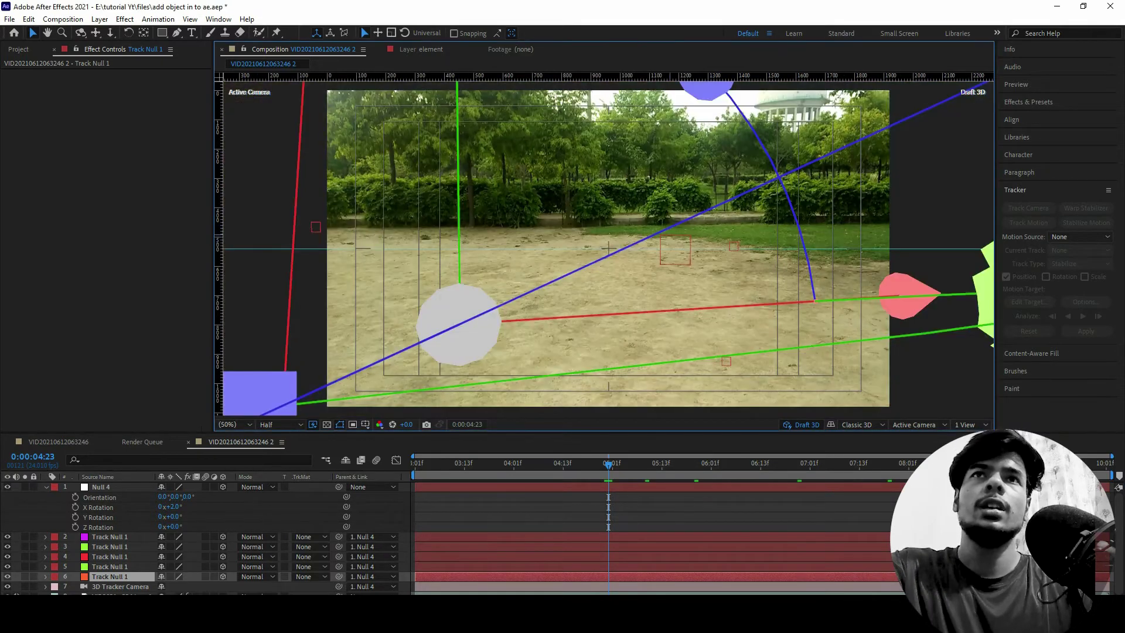
Step: Add a test text layer reading 'vfx' on the park footage
key("F2")
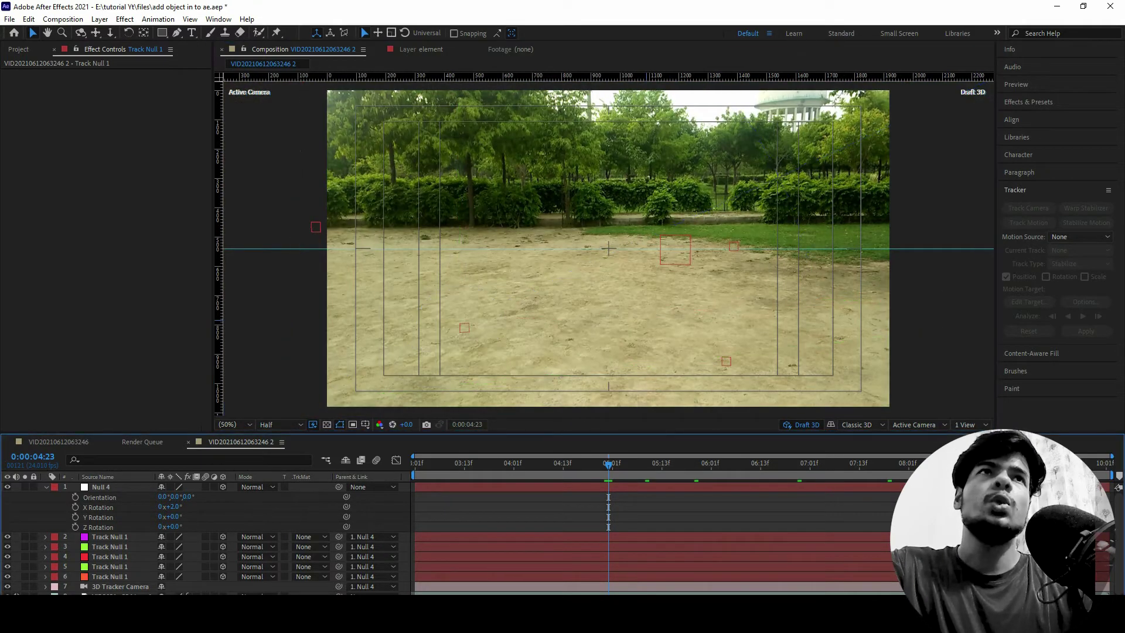
key("ctrl+t")
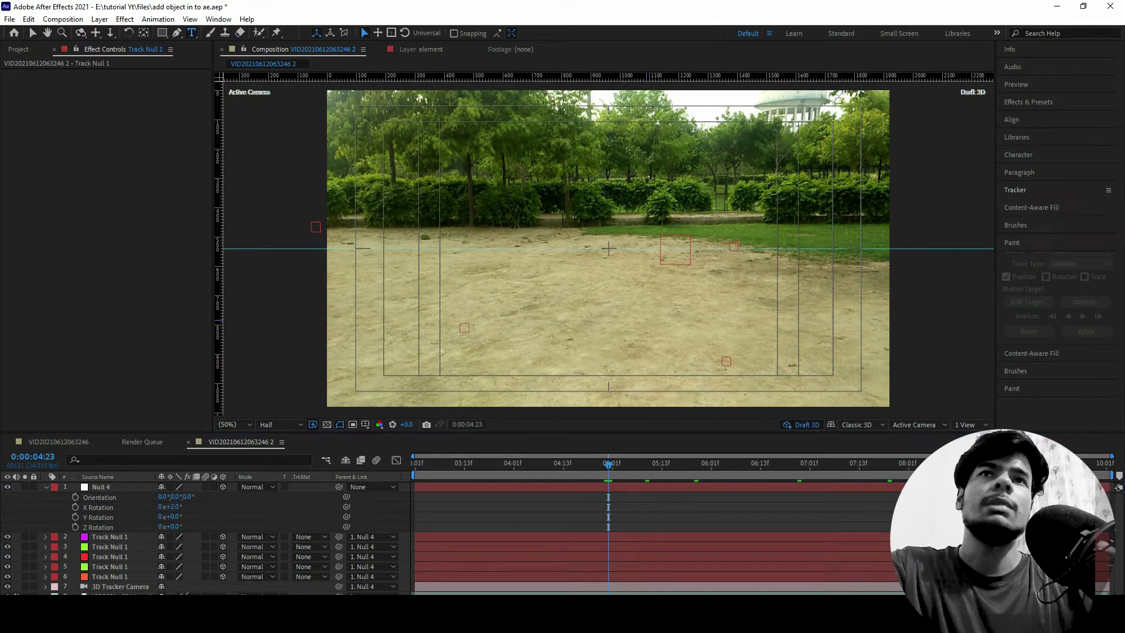
left_click(550, 258)
type("vfx")
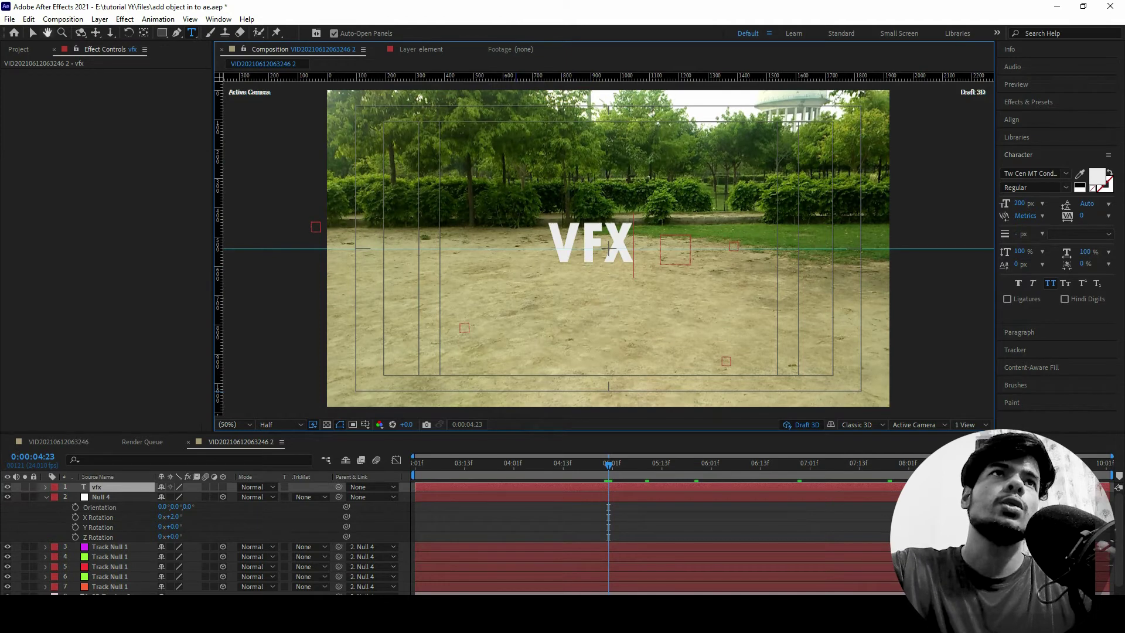
key("Escape")
Step: Make the vfx text layer 3D, check its scale and position during playback, then delete it
key("F2")
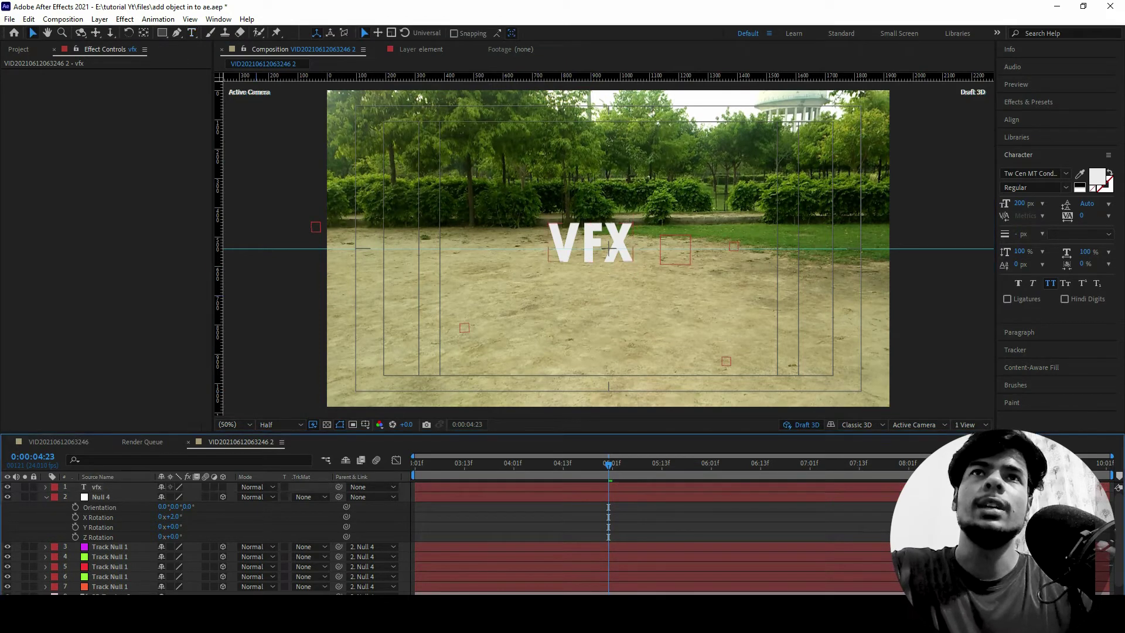
key("space")
key("space")
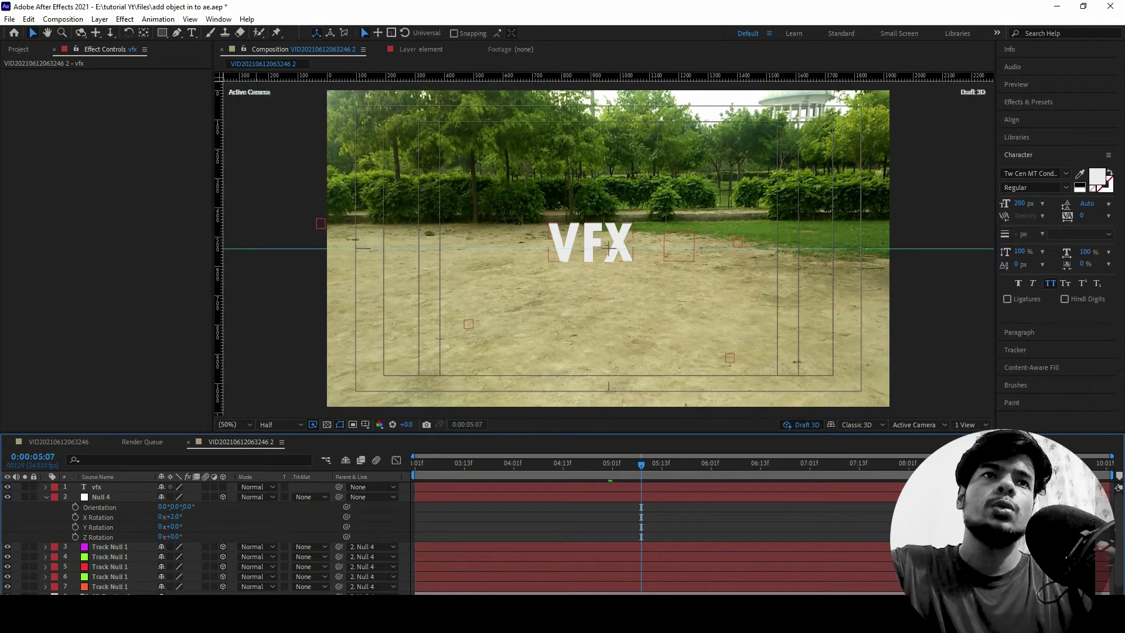
left_click(223, 487)
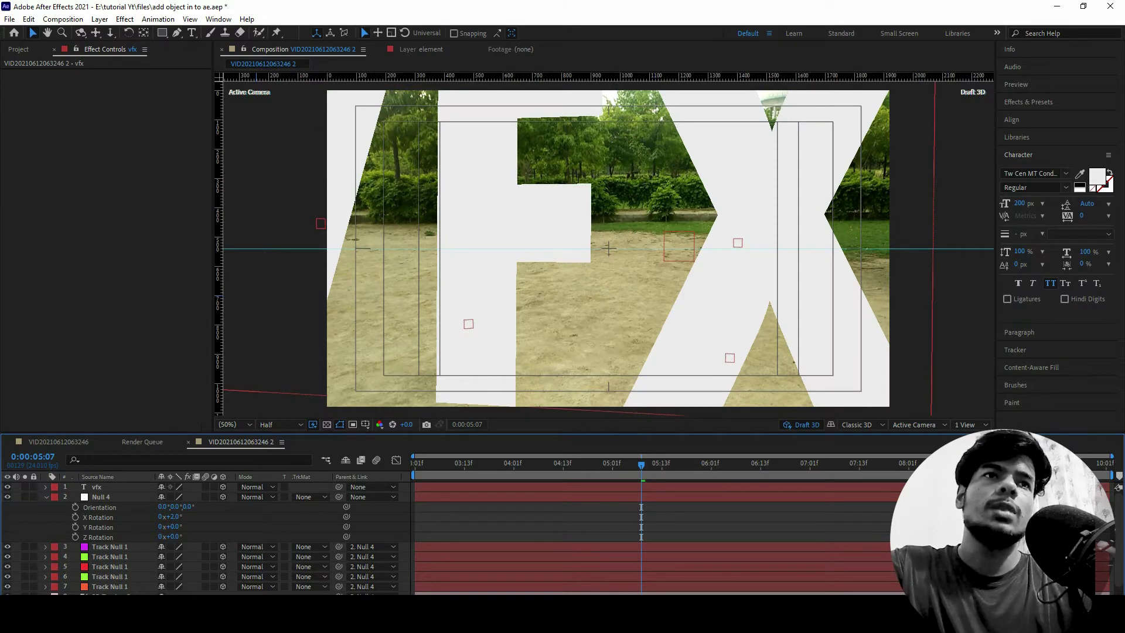
left_click(117, 487)
key("s")
key("p")
key("space")
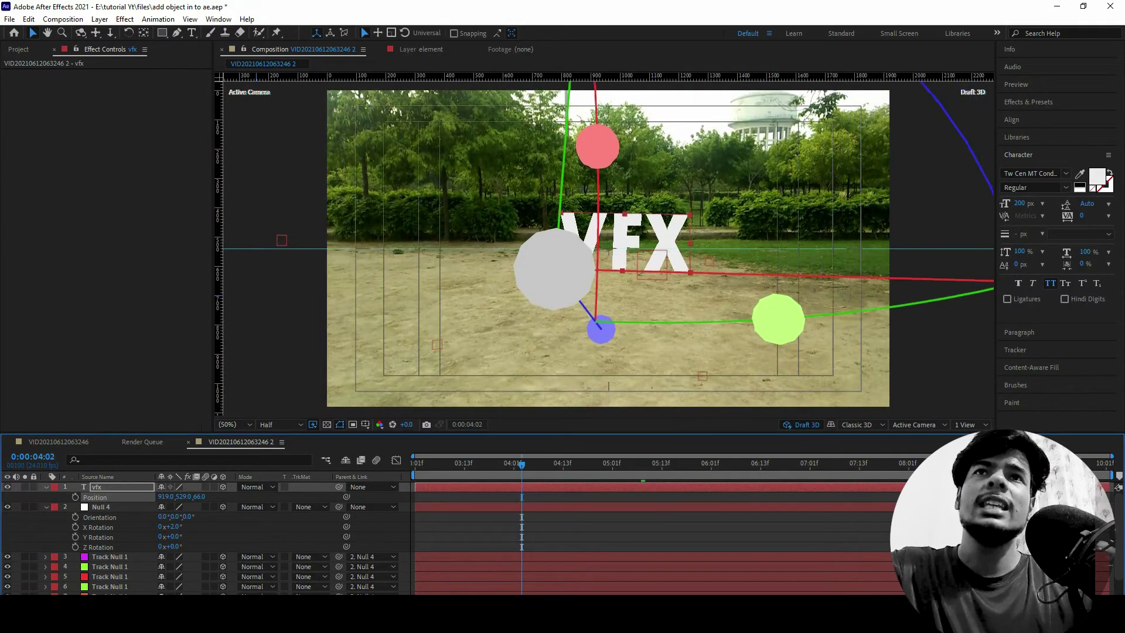
left_click(521, 463)
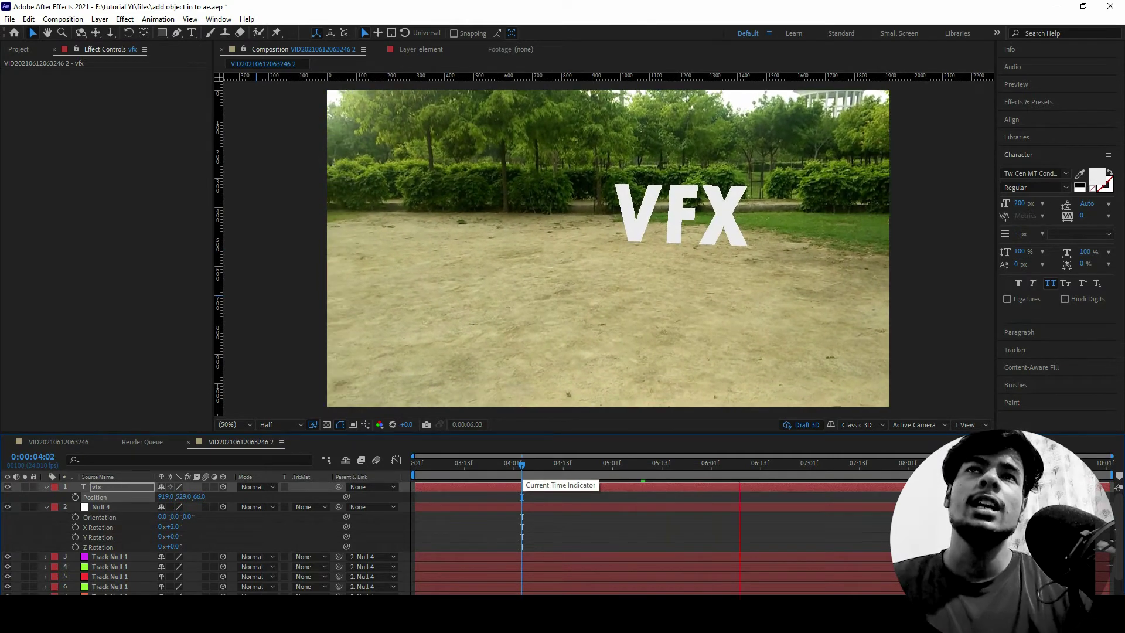
key("space")
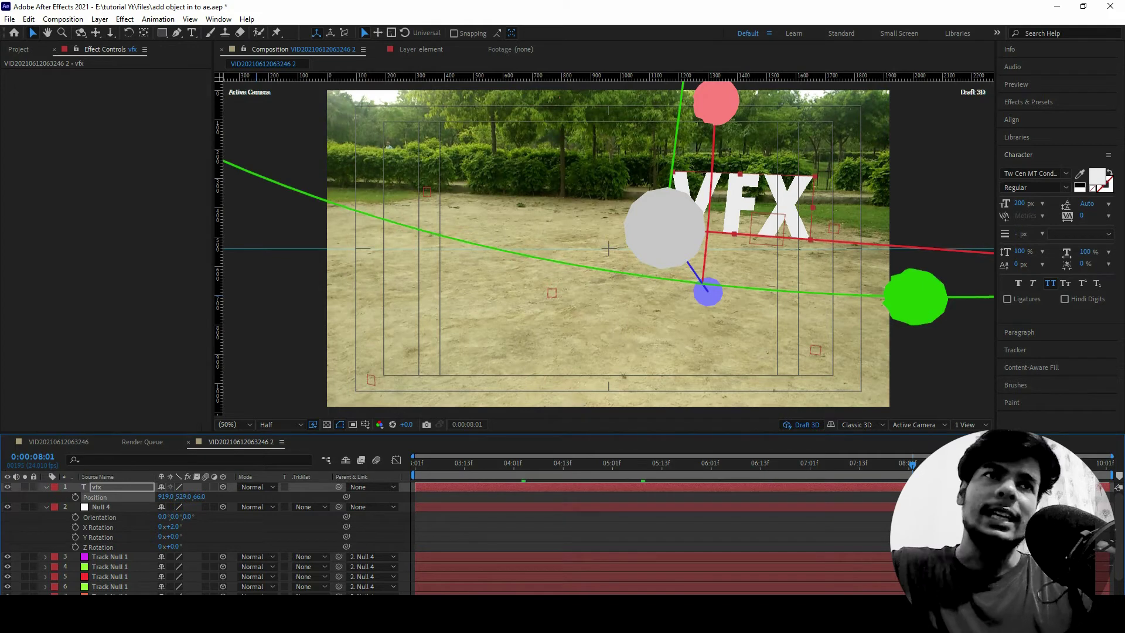
key("Return")
key("Delete")
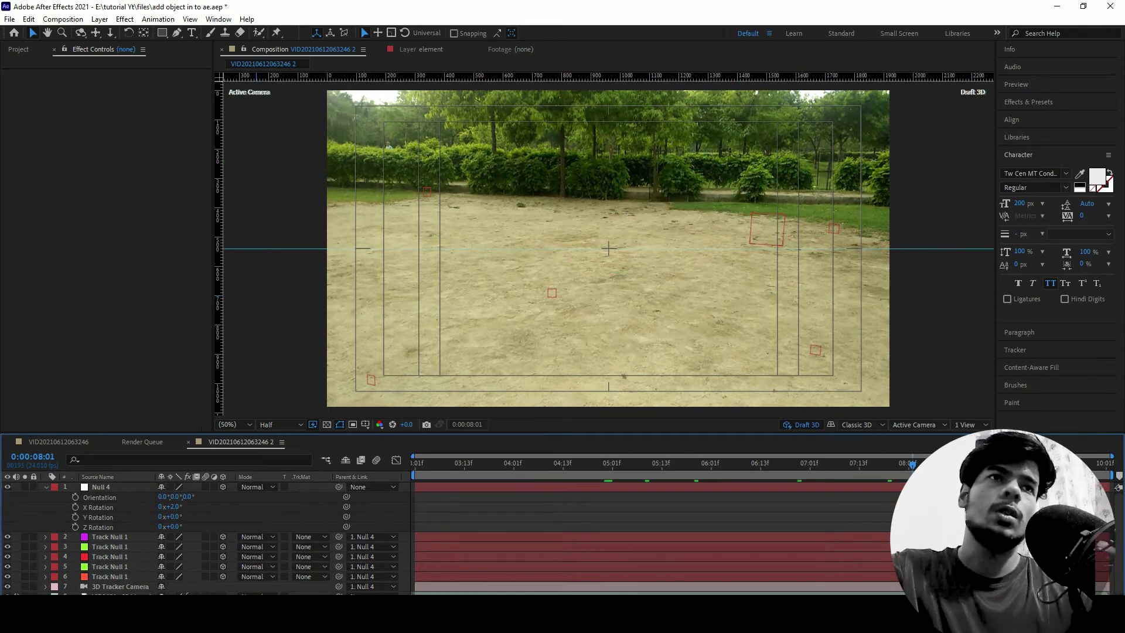
Step: Create a new solid layer named 'element'
right_click(248, 450)
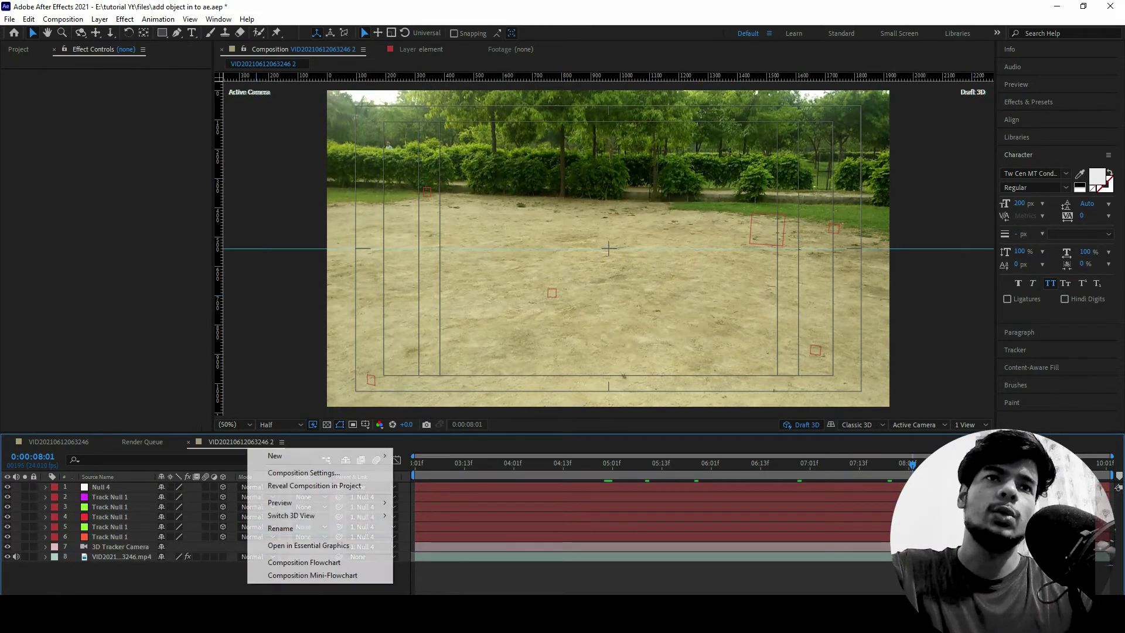
mouse_move(352, 455)
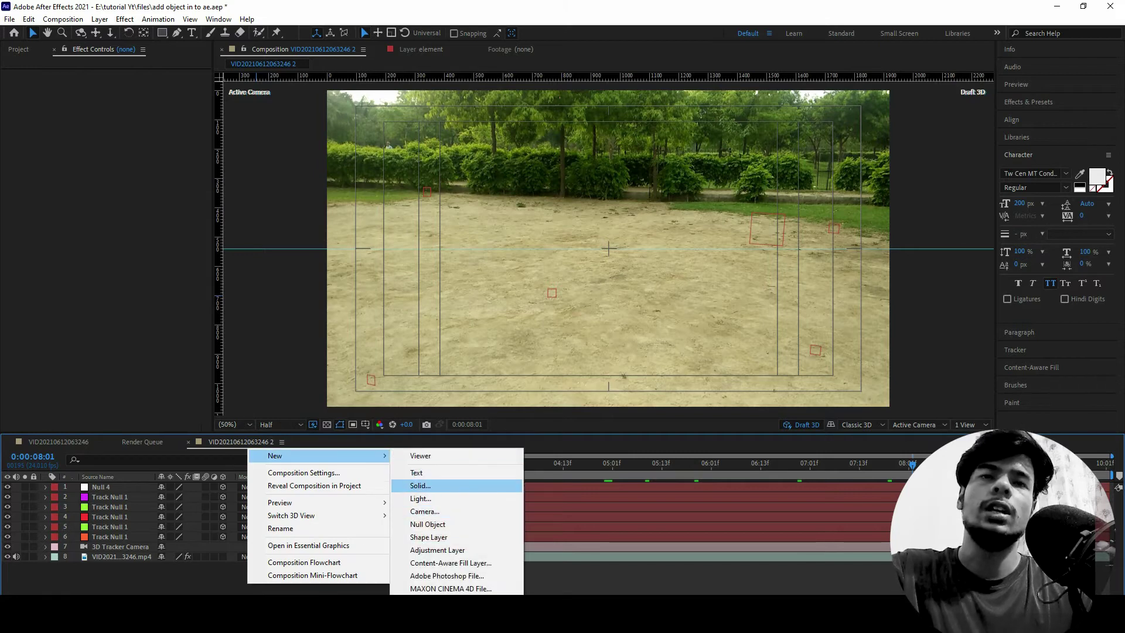
left_click(419, 485)
type("elemt")
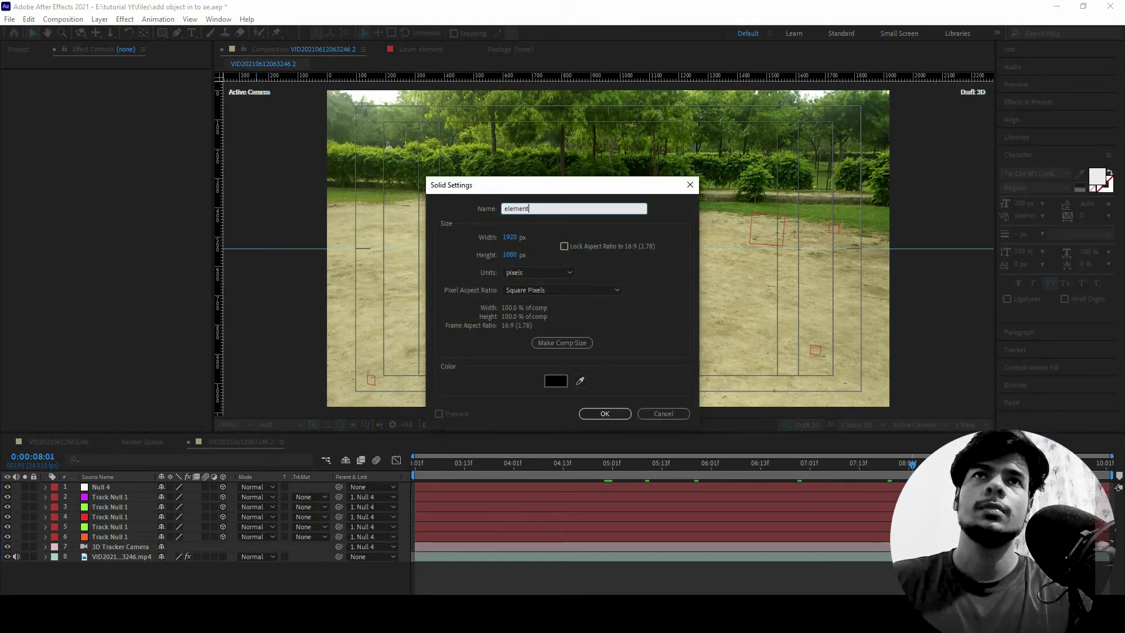
key("Return")
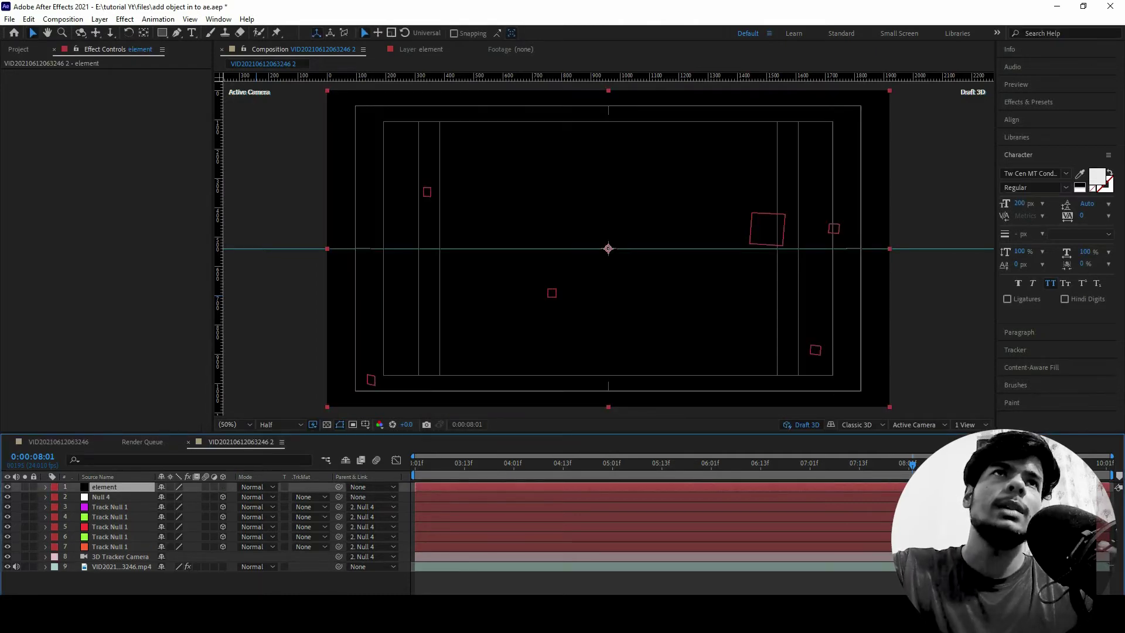
Step: Apply Video Copilot's Element effect to the element solid
left_click(125, 19)
mouse_move(193, 385)
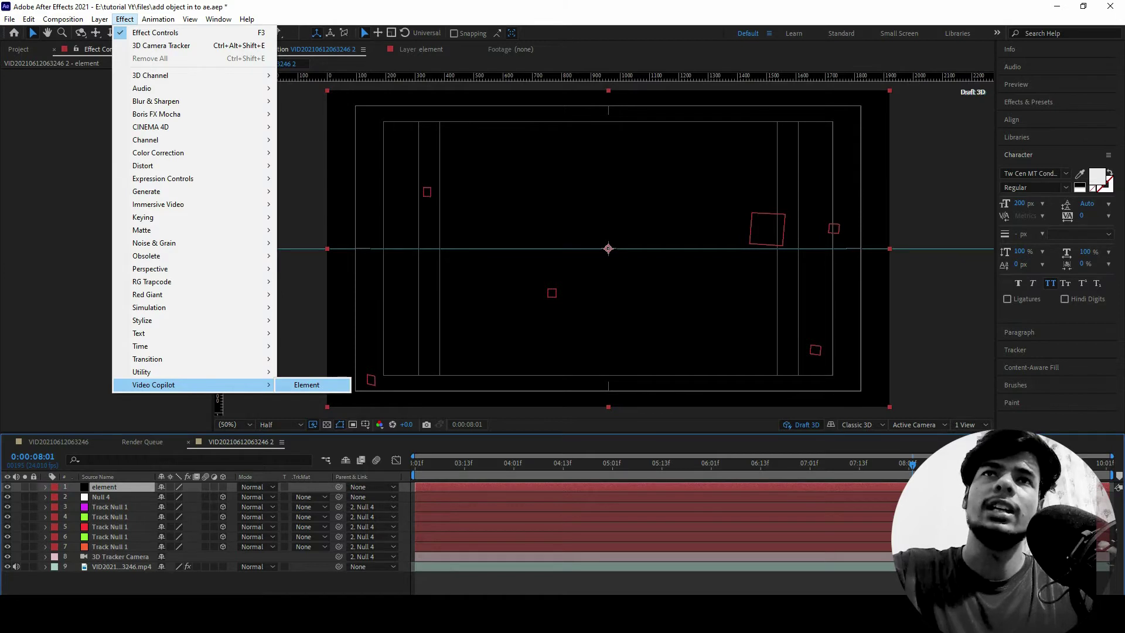
left_click(307, 385)
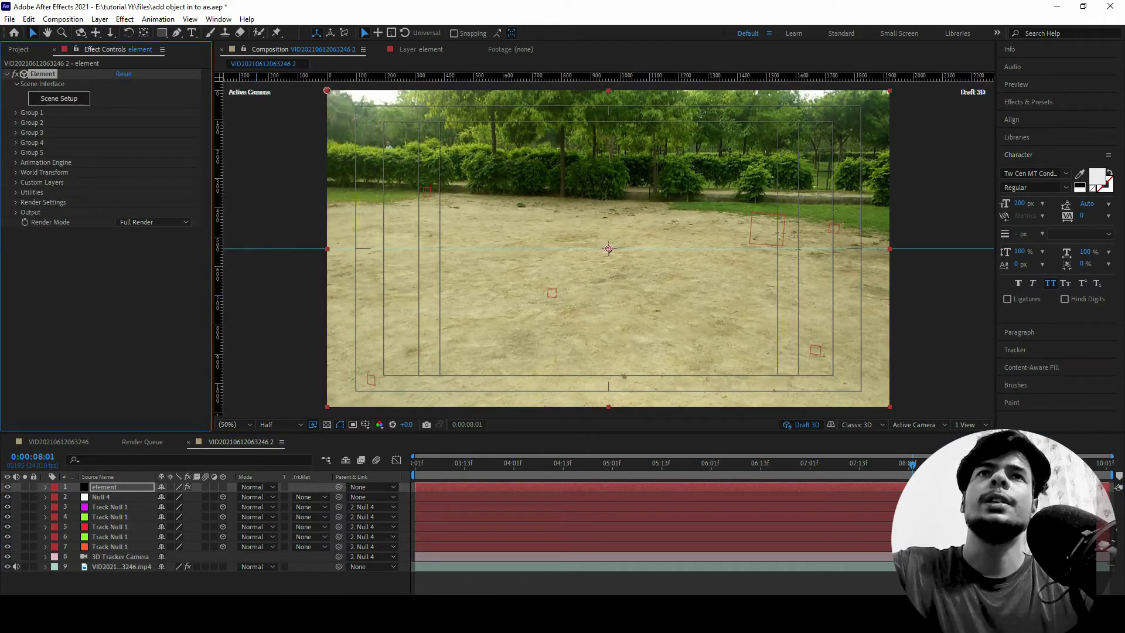
Step: Load Airliner_03 from the Jet_Strike pack into Scene Setup and set its Alignment to Bottom
left_click(58, 98)
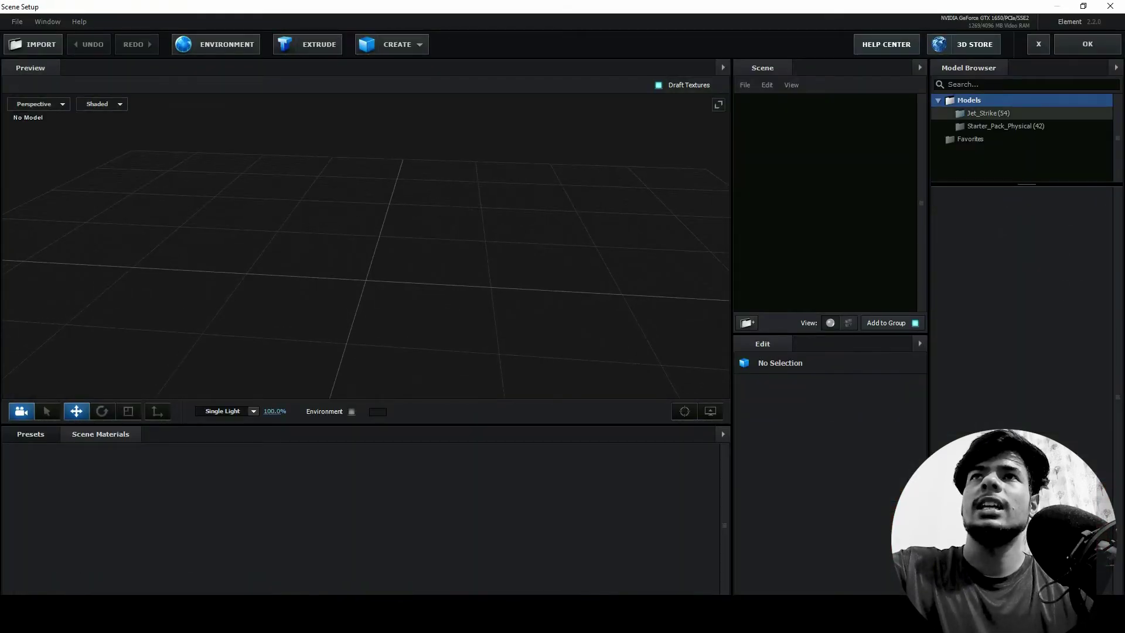
left_click(992, 113)
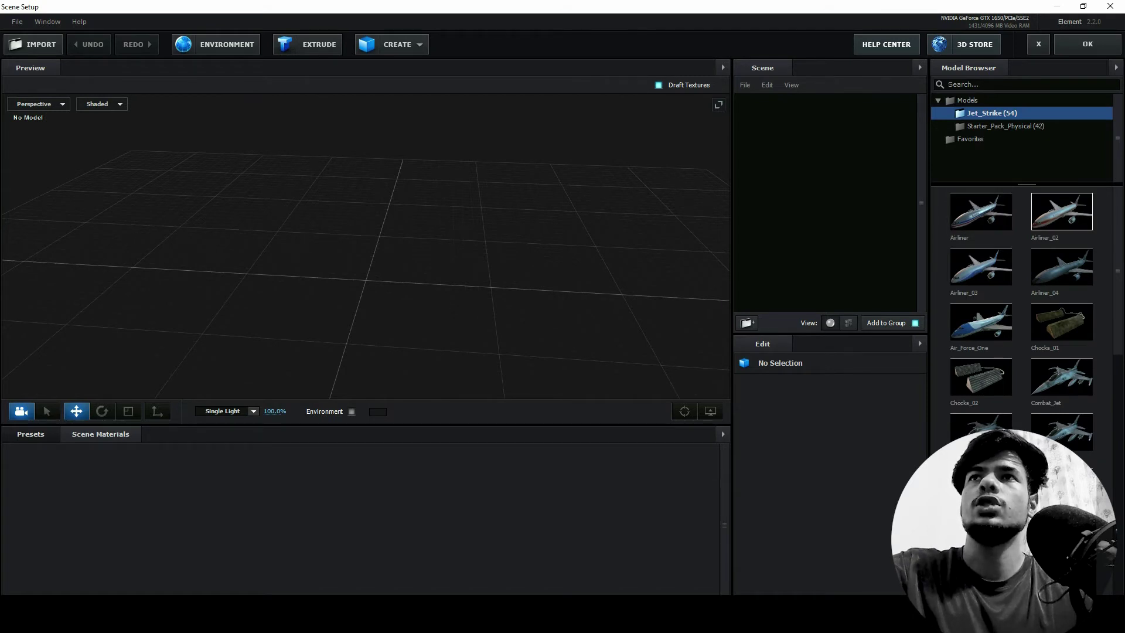
double_click(981, 267)
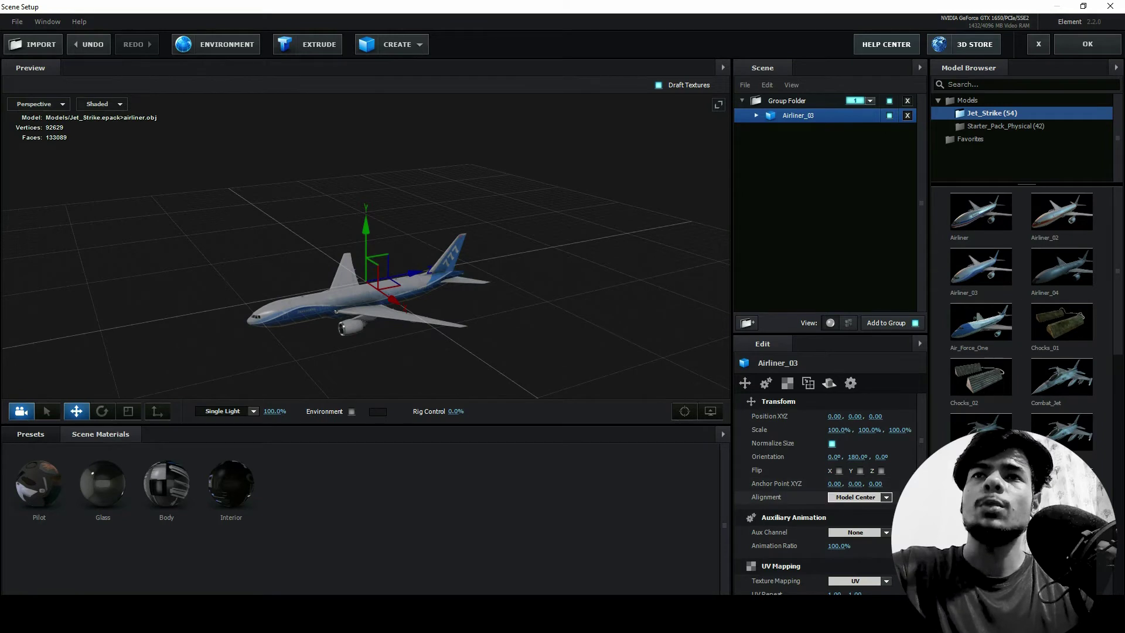
left_click(858, 497)
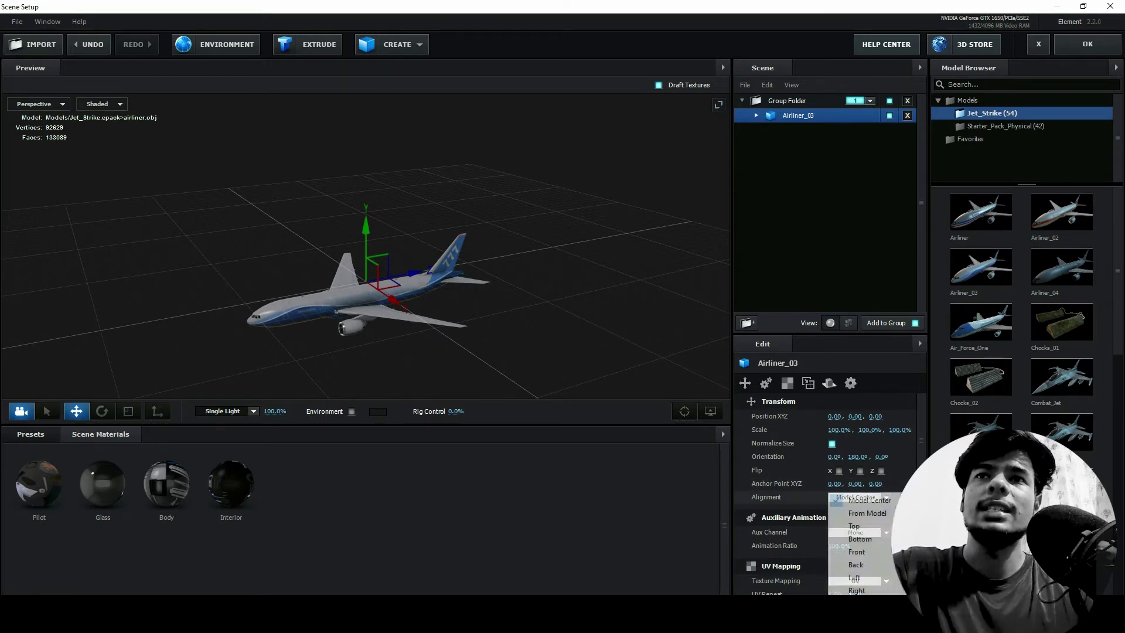
left_click(859, 497)
left_click(859, 497)
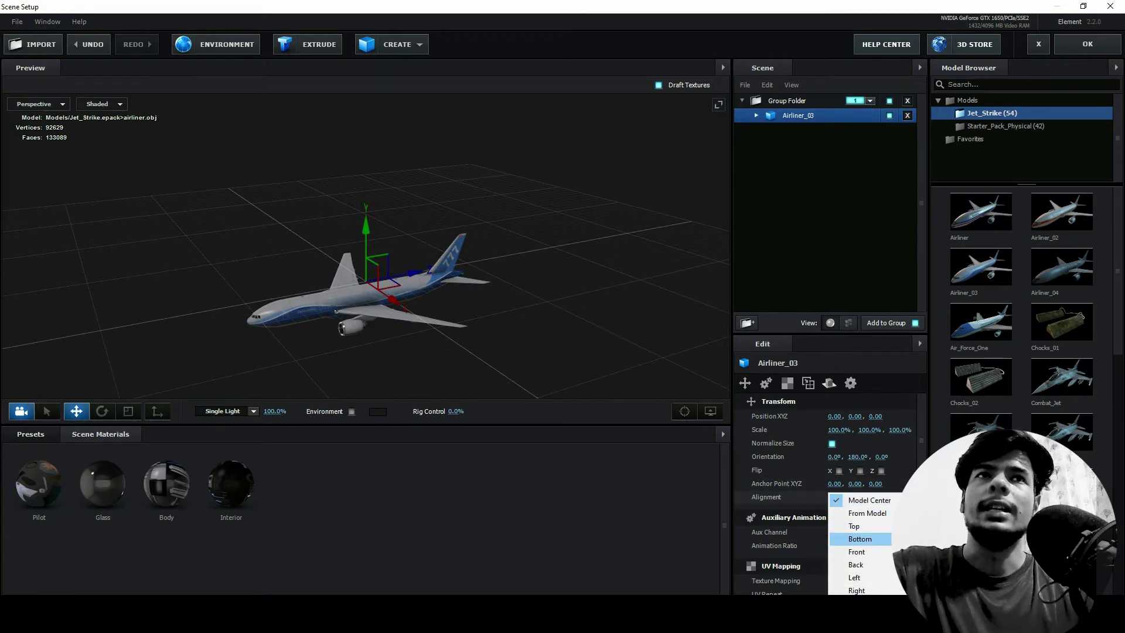
left_click(860, 539)
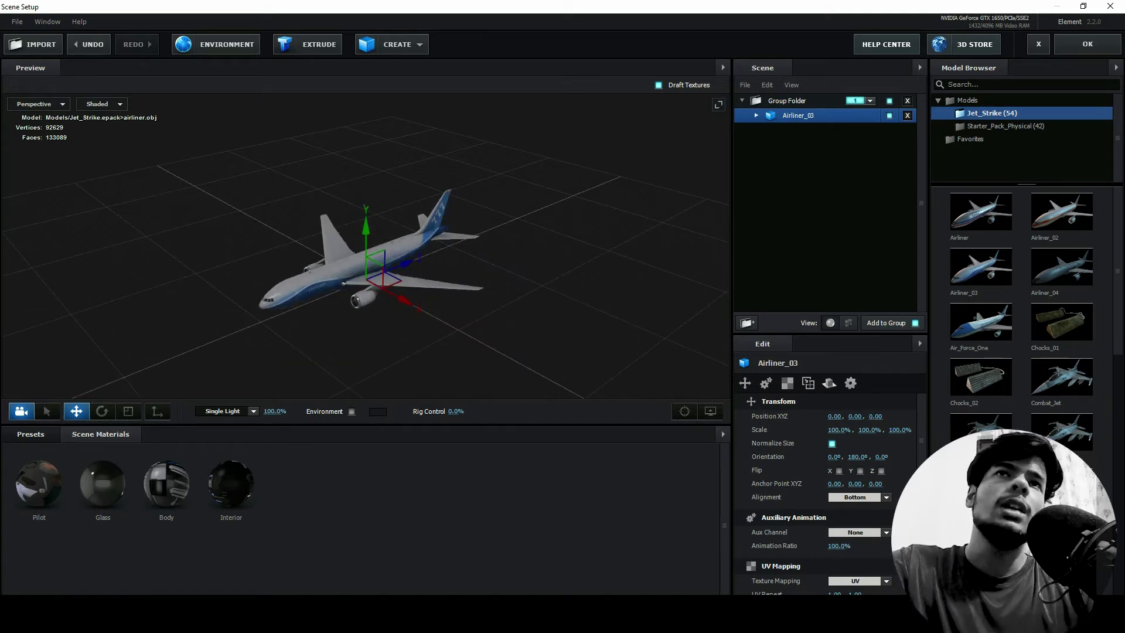
left_click(391, 44)
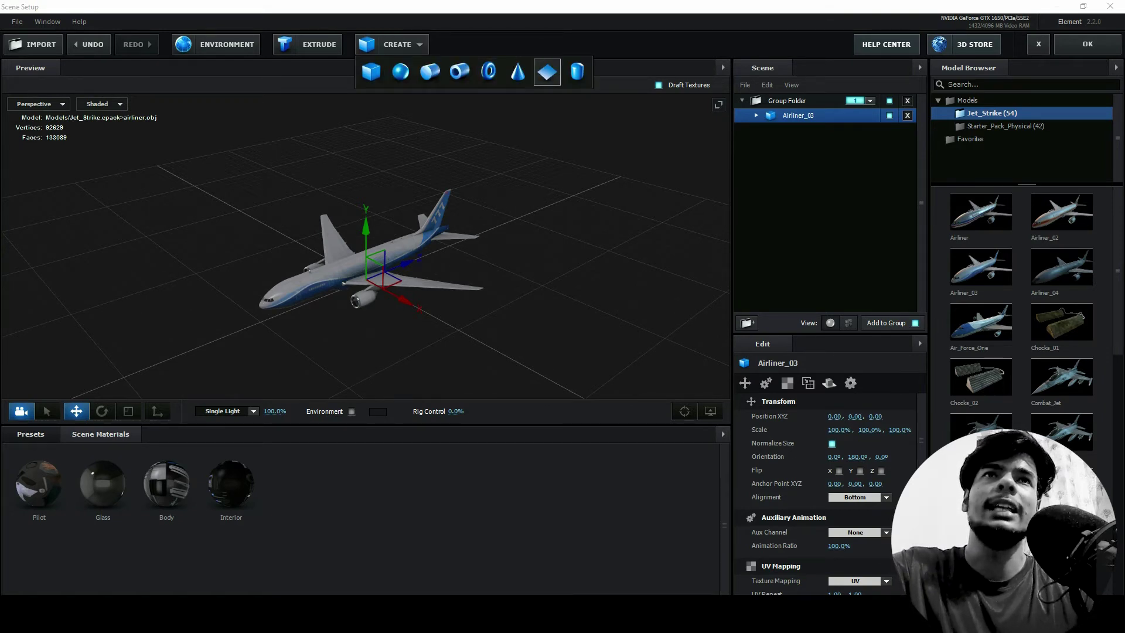
Step: Add a ground plane, scale it to about 295%, and place it below Airliner_03
left_click(547, 71)
left_click(129, 411)
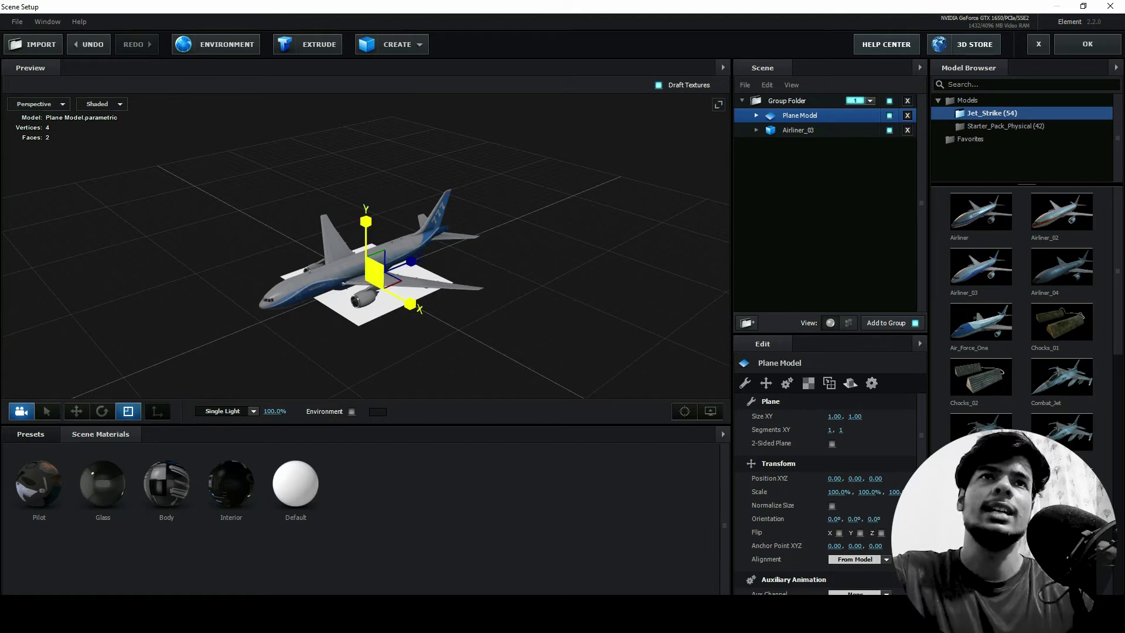
mouse_move(375, 273)
left_mouse_down()
mouse_move(422, 252)
mouse_move(411, 223)
left_mouse_up()
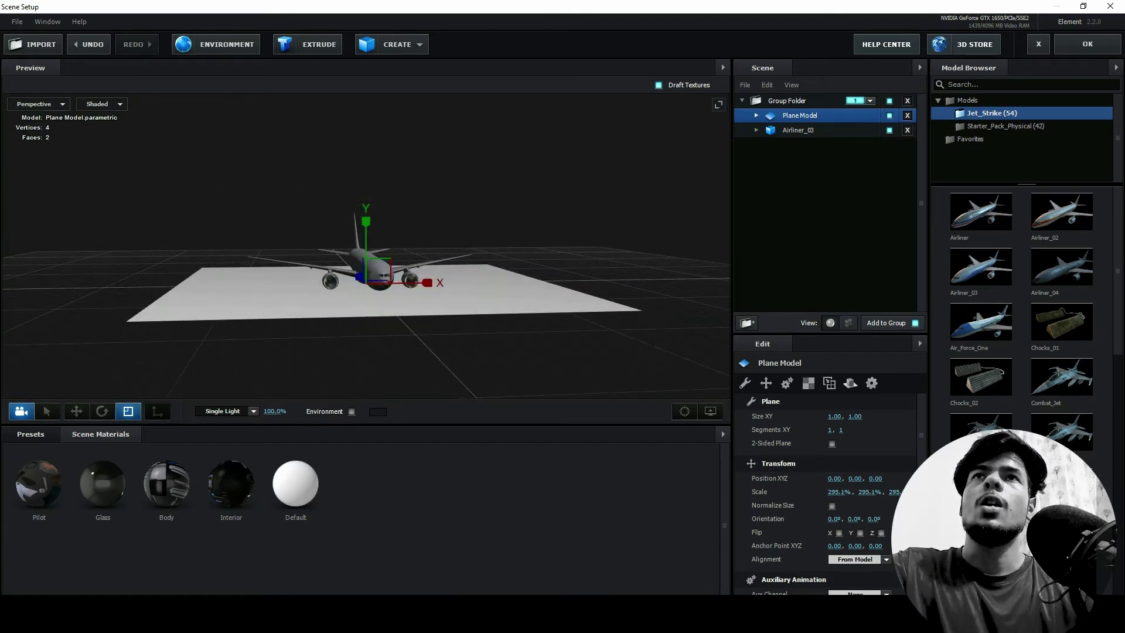
left_click_drag(819, 140, 819, 141)
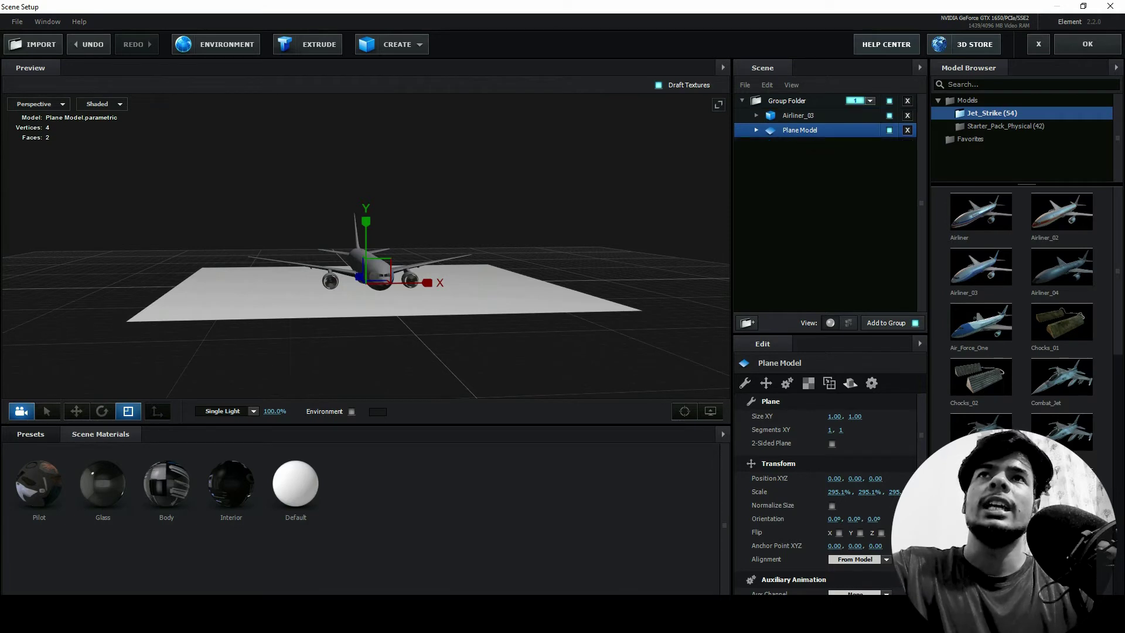
Step: Turn on Matte Shadow for the plane's Default material and apply the scene with OK
left_click(757, 130)
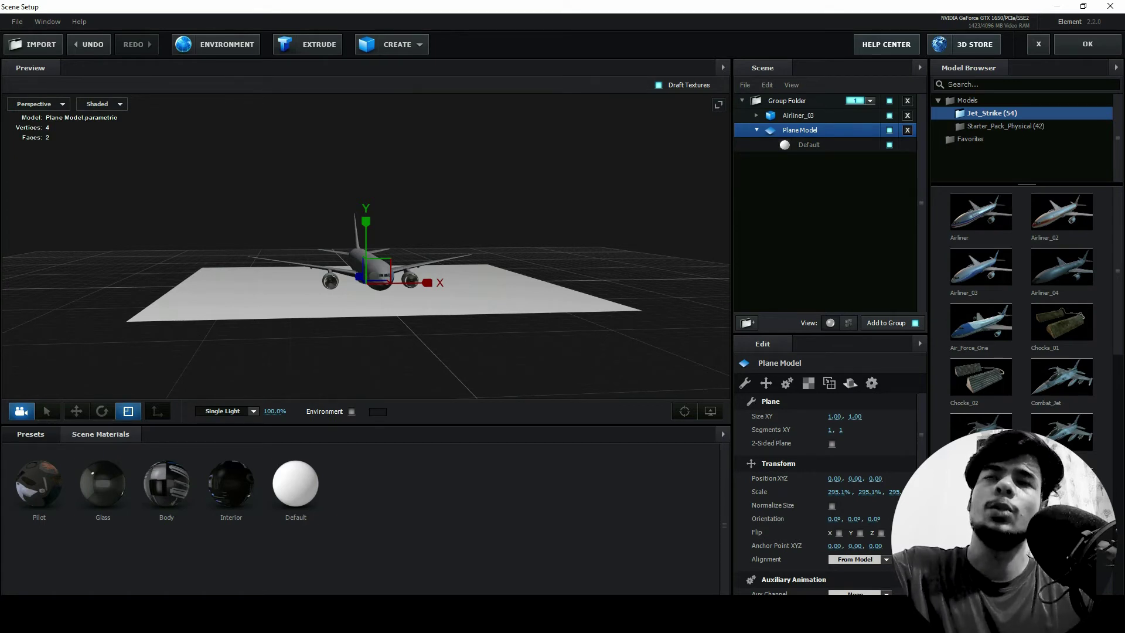
left_click(809, 145)
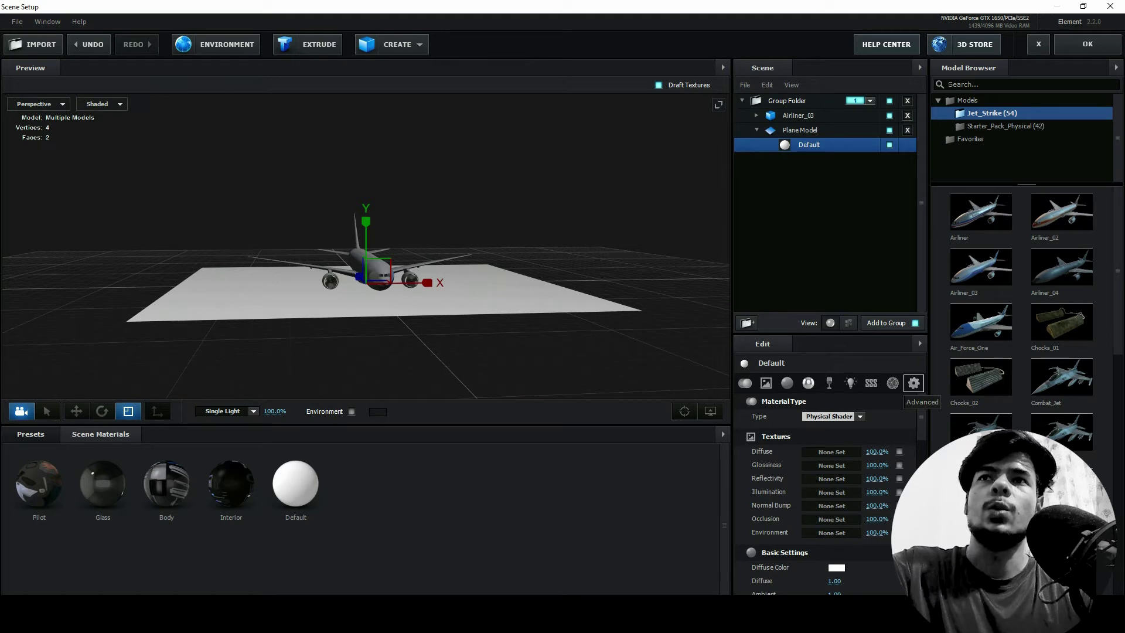
left_click(914, 383)
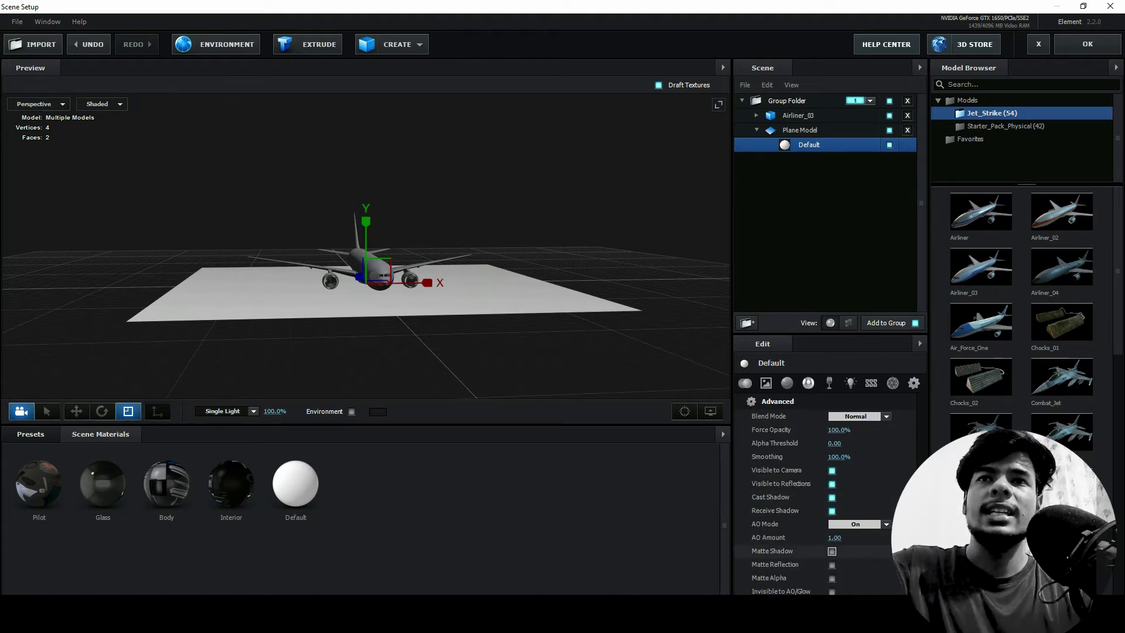
mouse_move(773, 551)
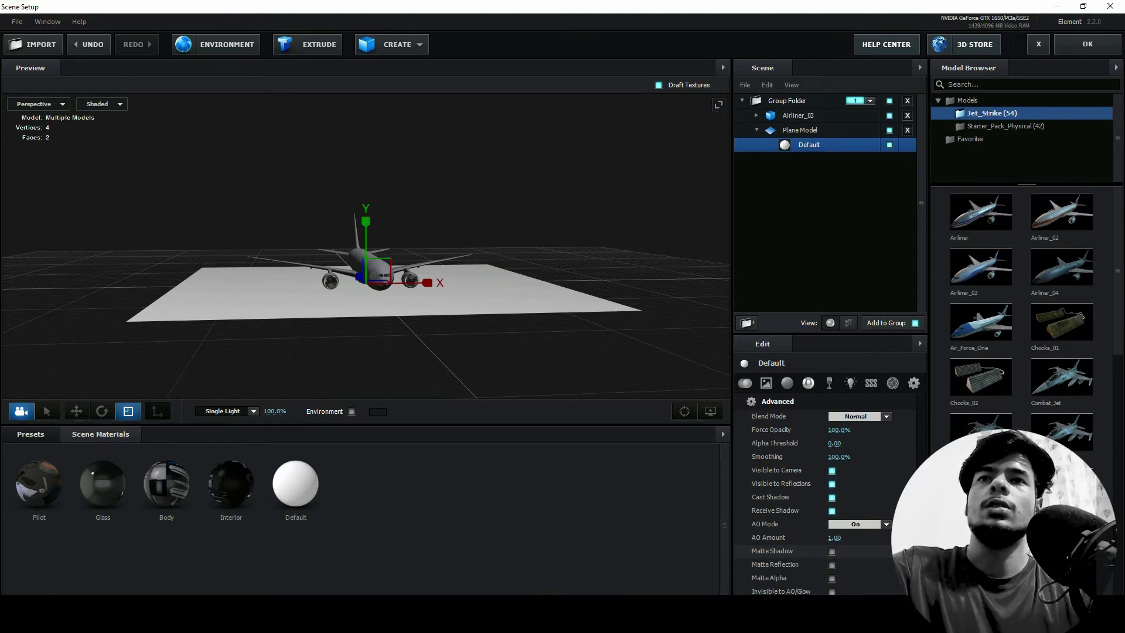
left_click(832, 551)
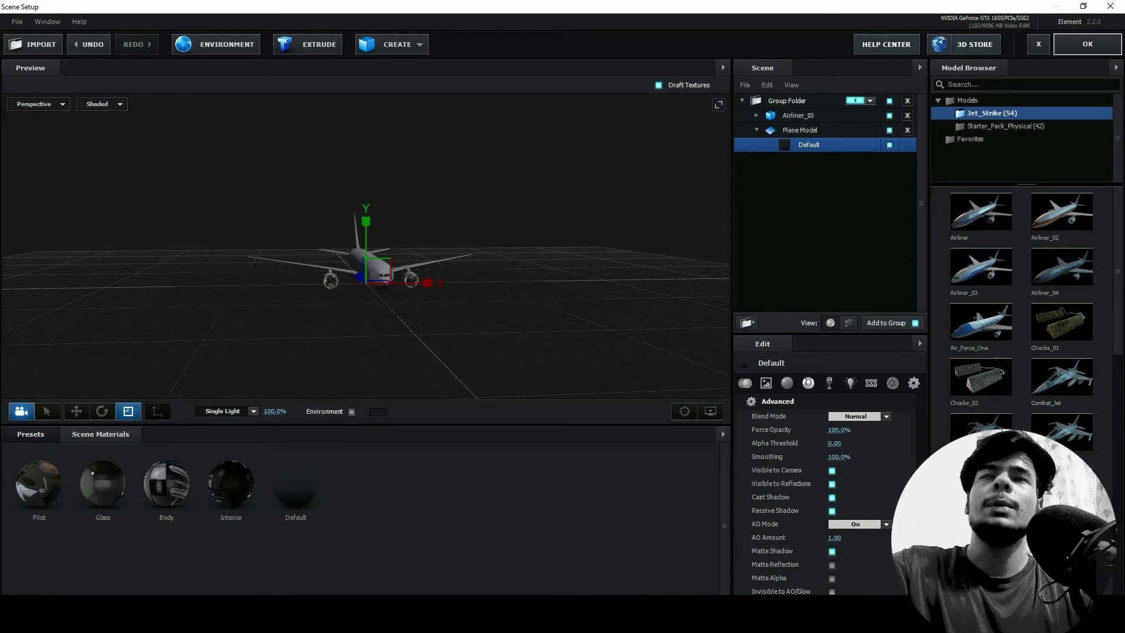
left_click(1088, 44)
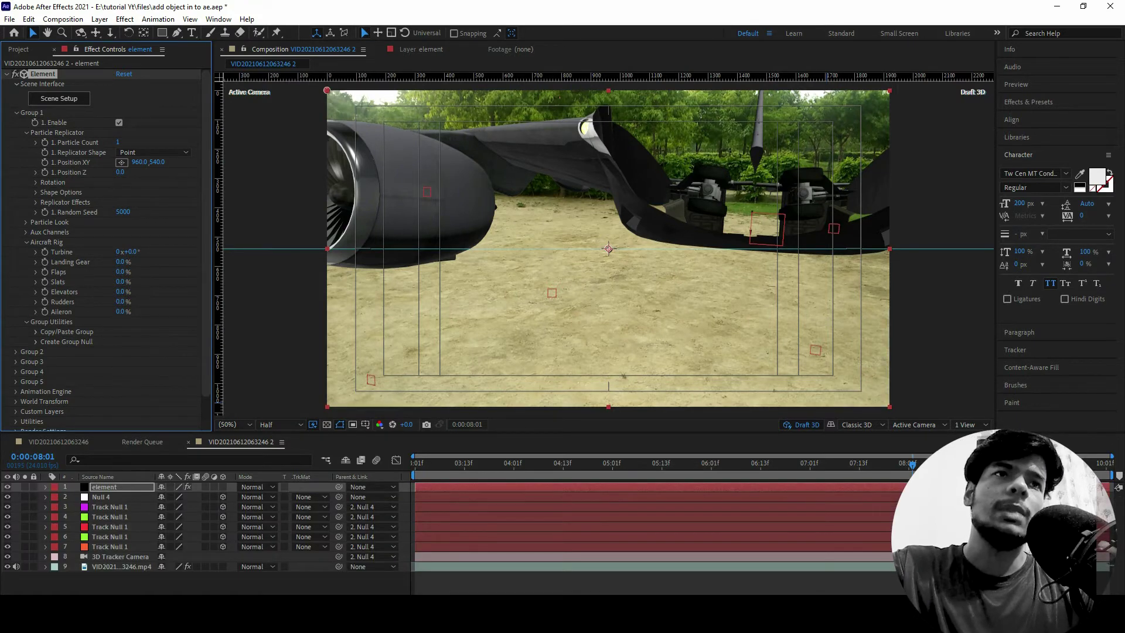
Step: Delete Null 4, then at 0:00:06:06 check the element layer's Position XY stays 960, 540
left_click(109, 497)
key("Delete")
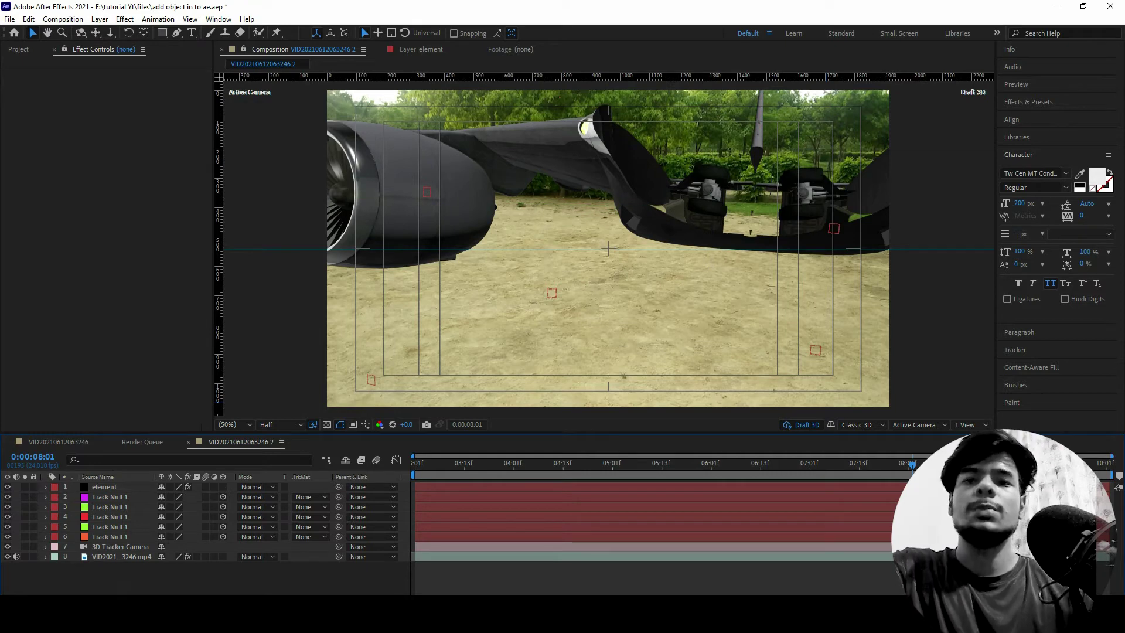
left_click_drag(913, 464, 736, 464)
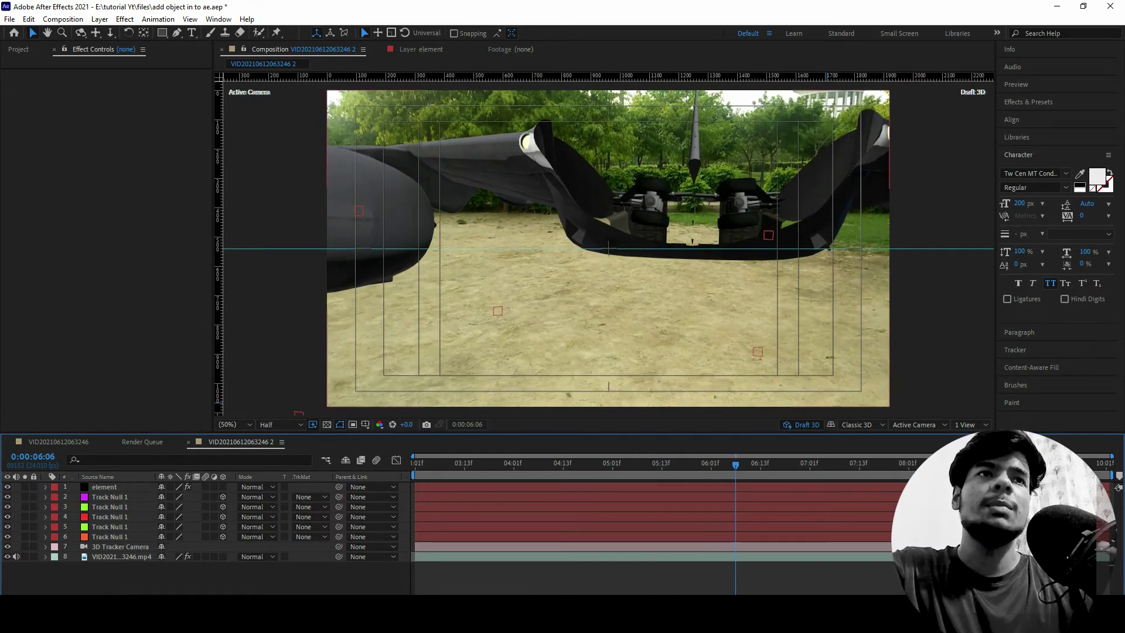
left_click(608, 250)
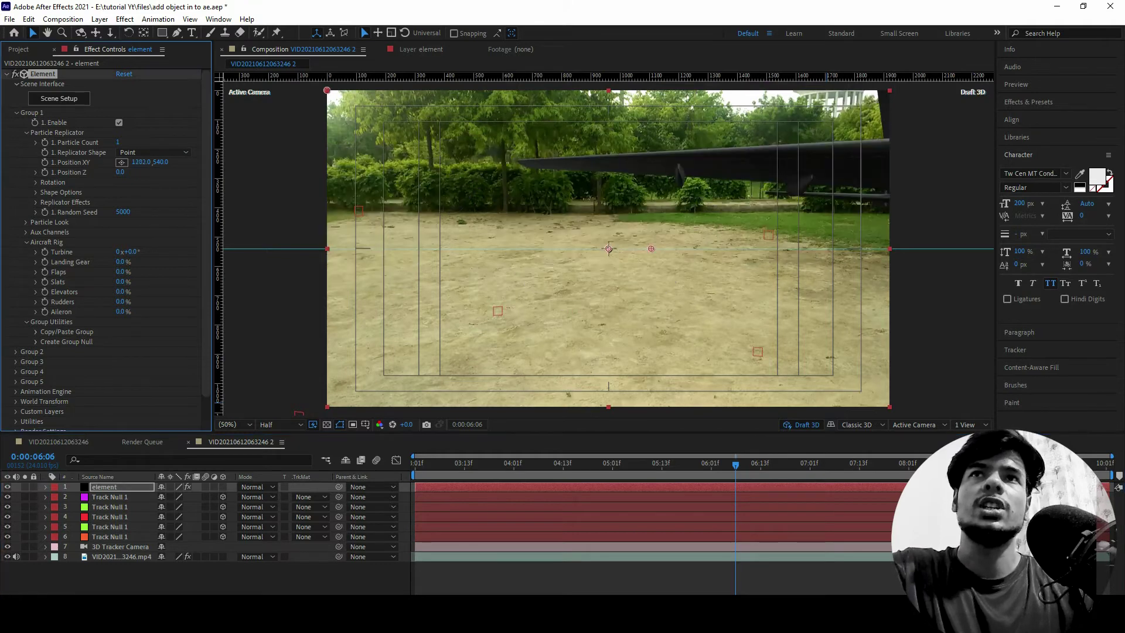
scroll(105, 246, "down", 1)
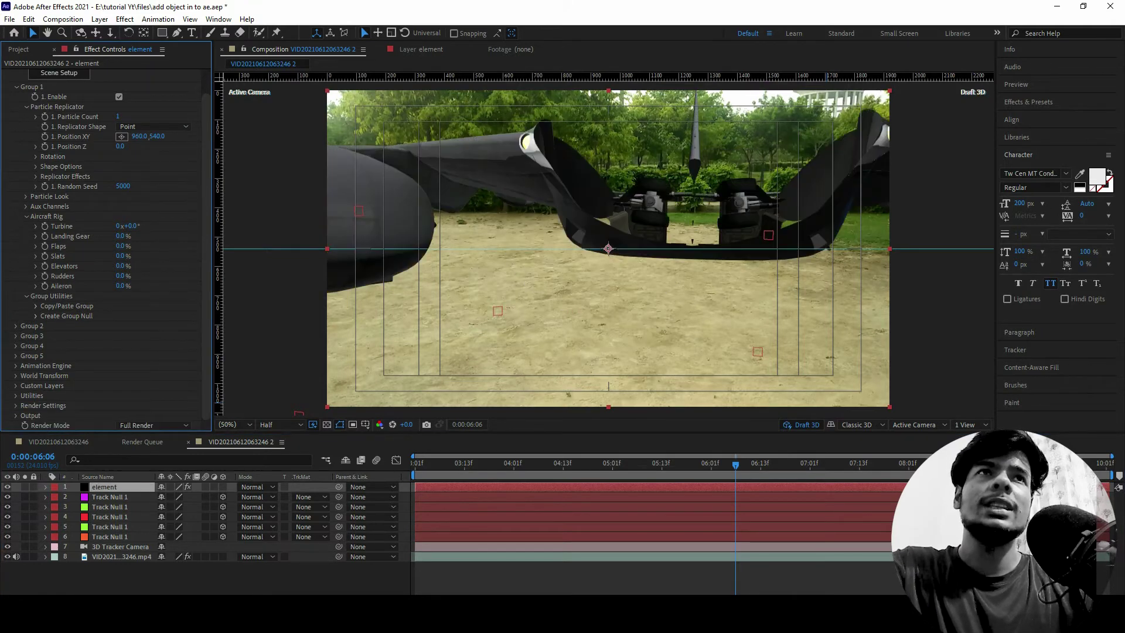
left_click_drag(608, 248, 608, 248)
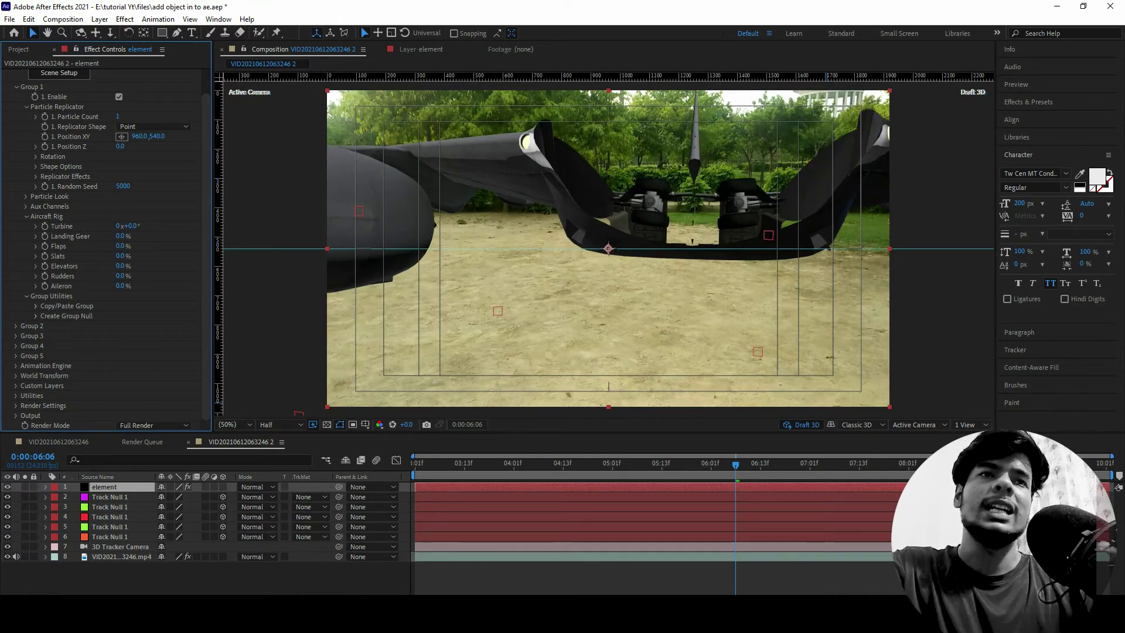
Step: Add Null 5, keep element on top, and parent the track nulls and tracker camera to Null 5
right_click(219, 577)
mouse_move(246, 449)
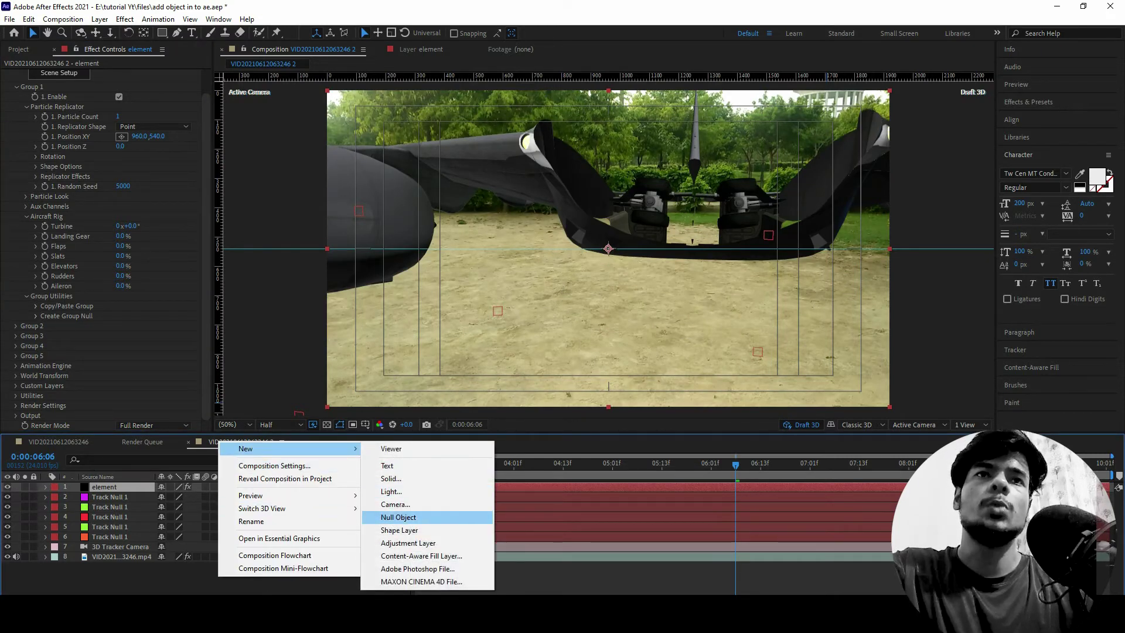
left_click(398, 517)
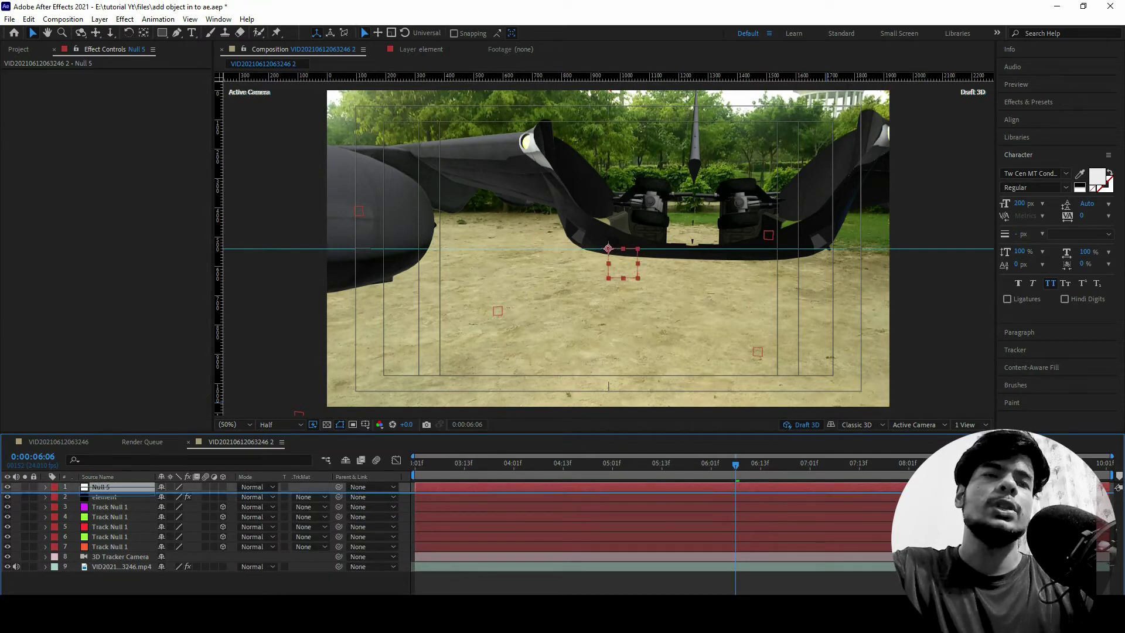
left_click(105, 497)
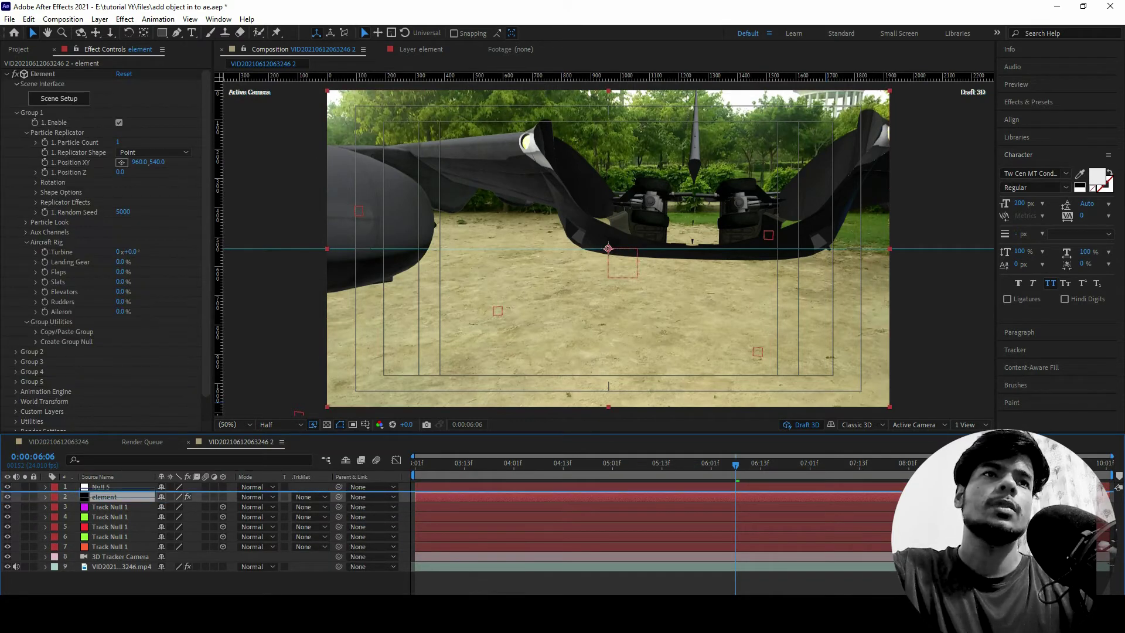
left_click_drag(104, 497, 104, 486)
key("ctrl+Down")
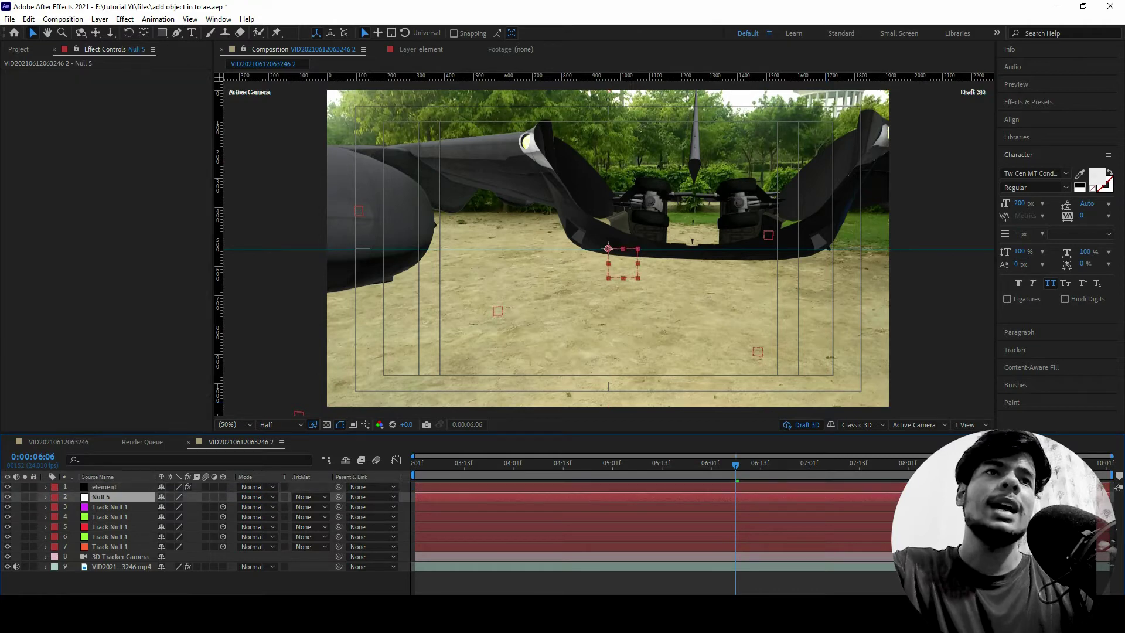
key("ctrl+Down")
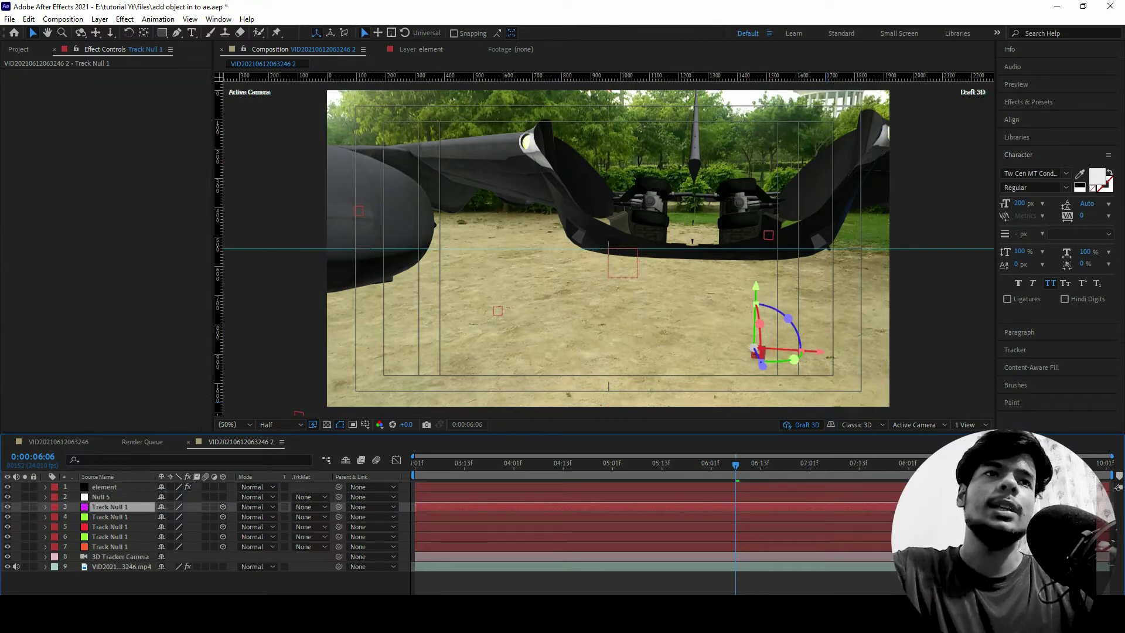
left_click(120, 557, "shift")
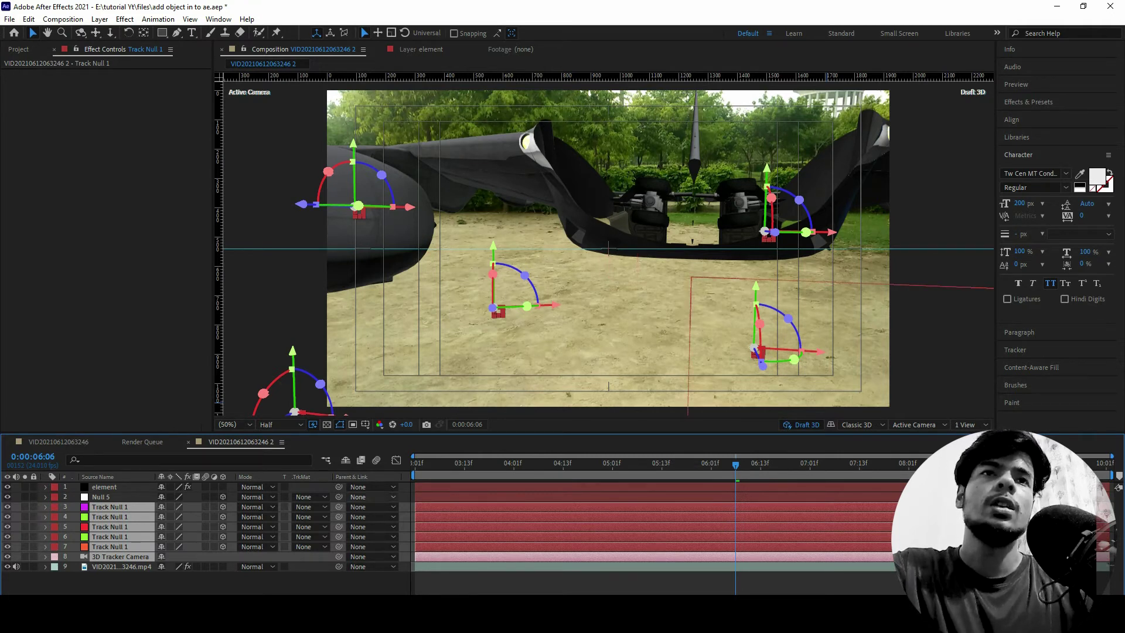
left_click_drag(338, 507, 117, 497)
Step: Push Null 5 back to Position 960, 540, -329 so the airliner appears centred
left_click(102, 497)
key("p")
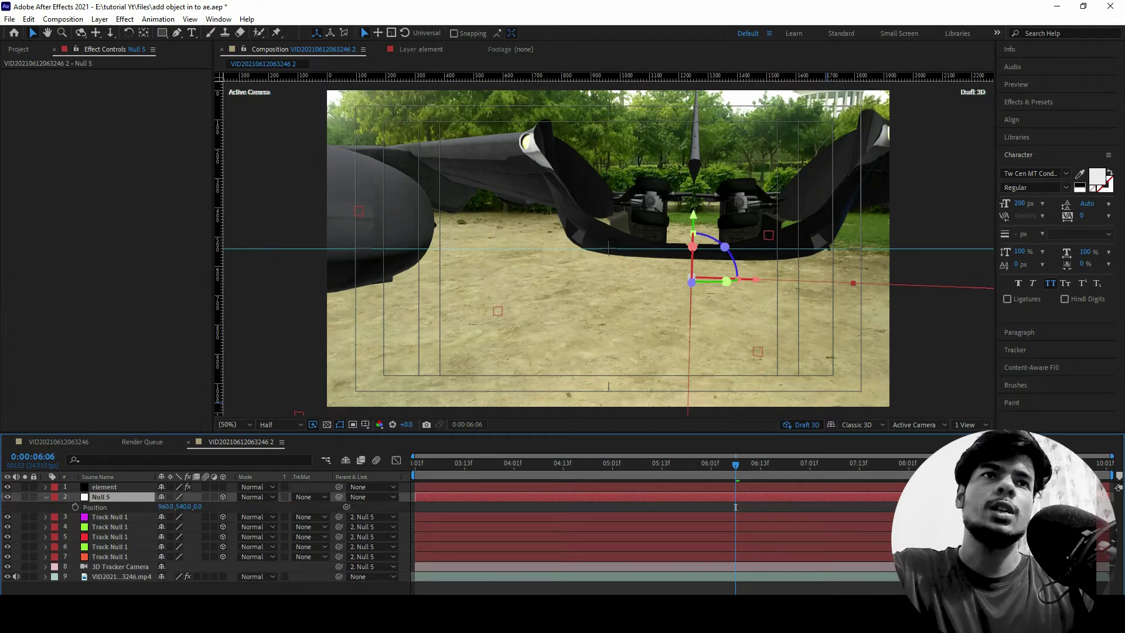
mouse_move(197, 506)
left_mouse_down()
mouse_move(170, 507)
mouse_move(217, 506)
left_mouse_up()
key("shift+r")
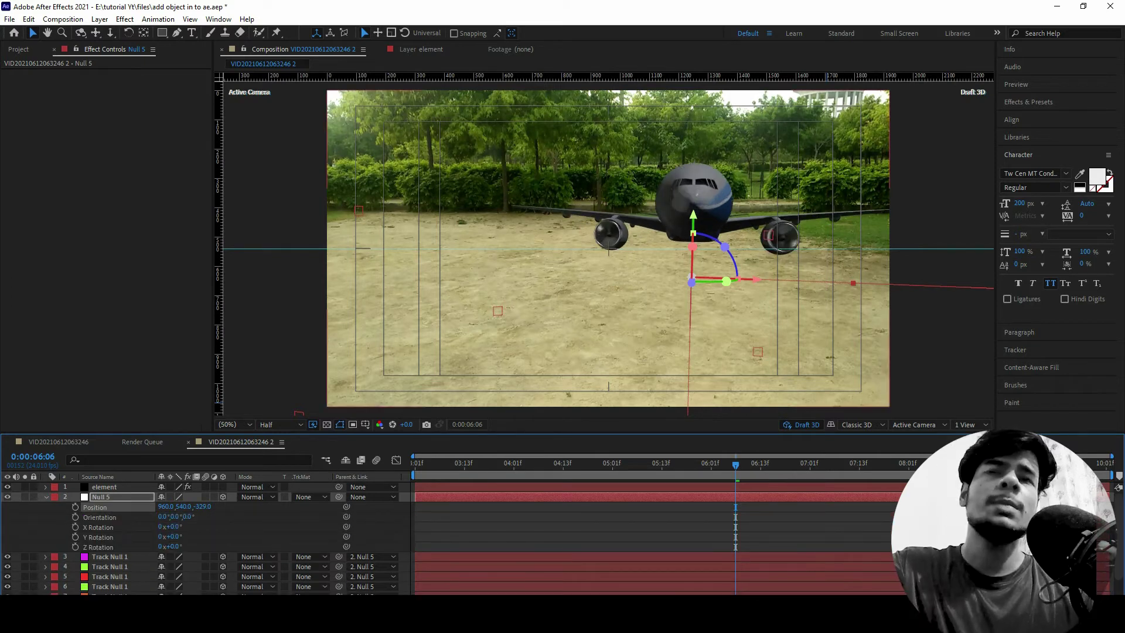
left_click(104, 487)
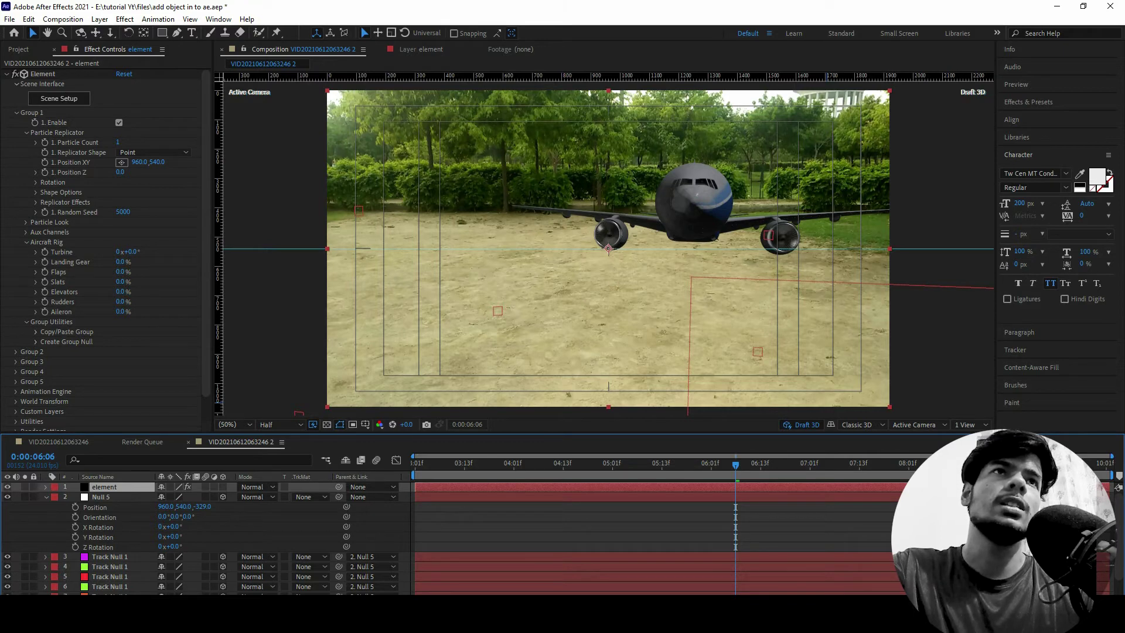
Step: Set the airliner's X Rotation to 90° and shift Null 5 to about 995, 540, -350
left_click(36, 182)
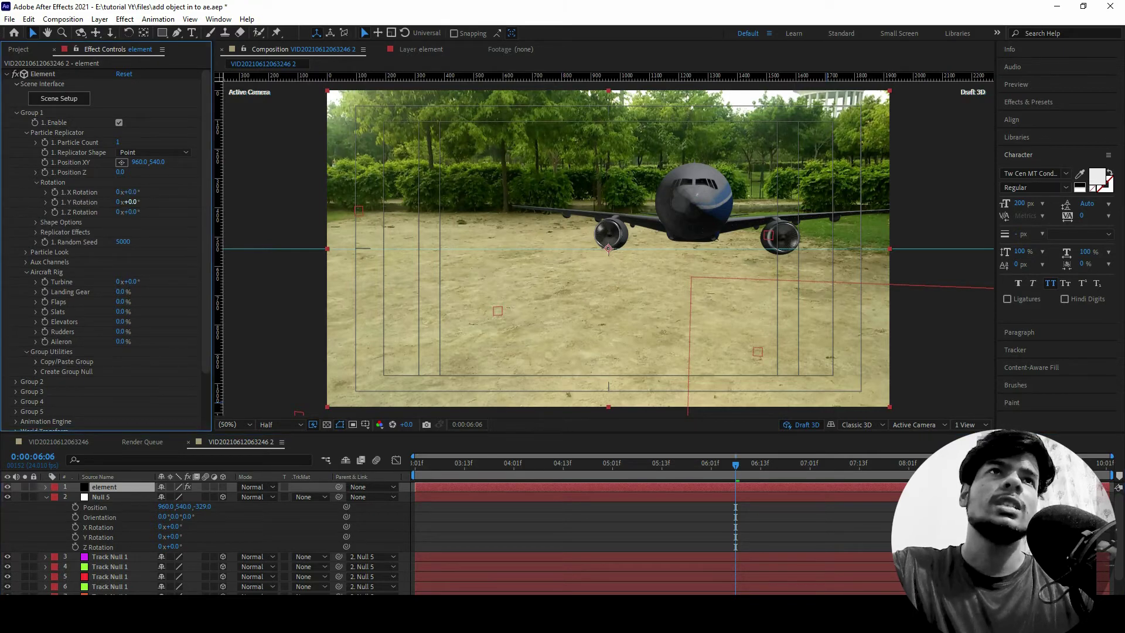
left_click_drag(128, 192, 134, 192)
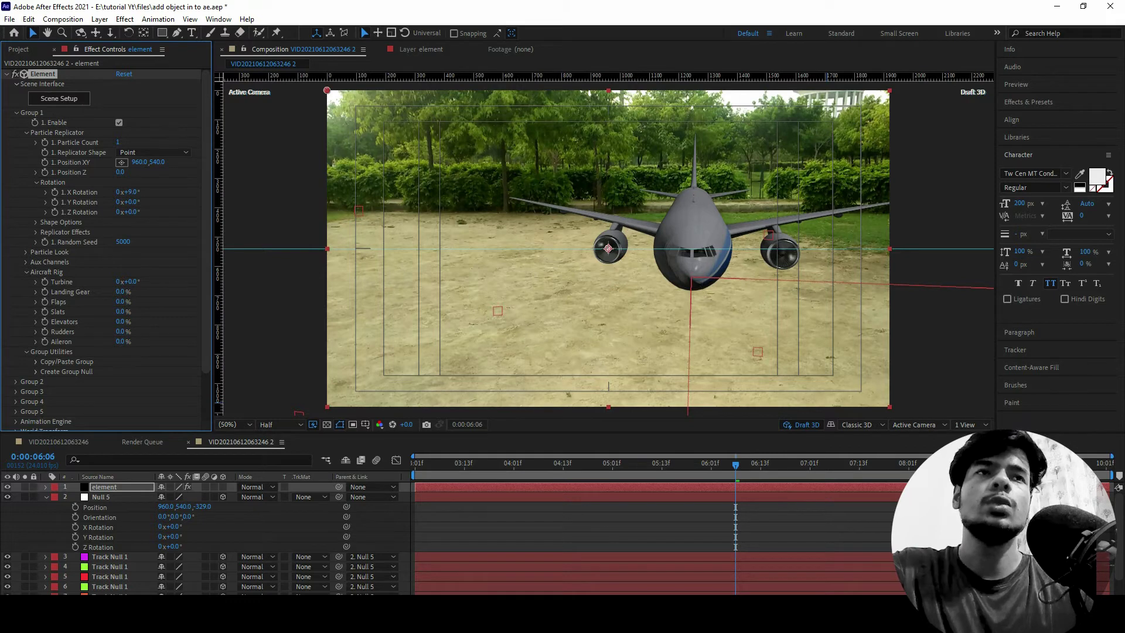
left_click_drag(202, 507, 176, 507)
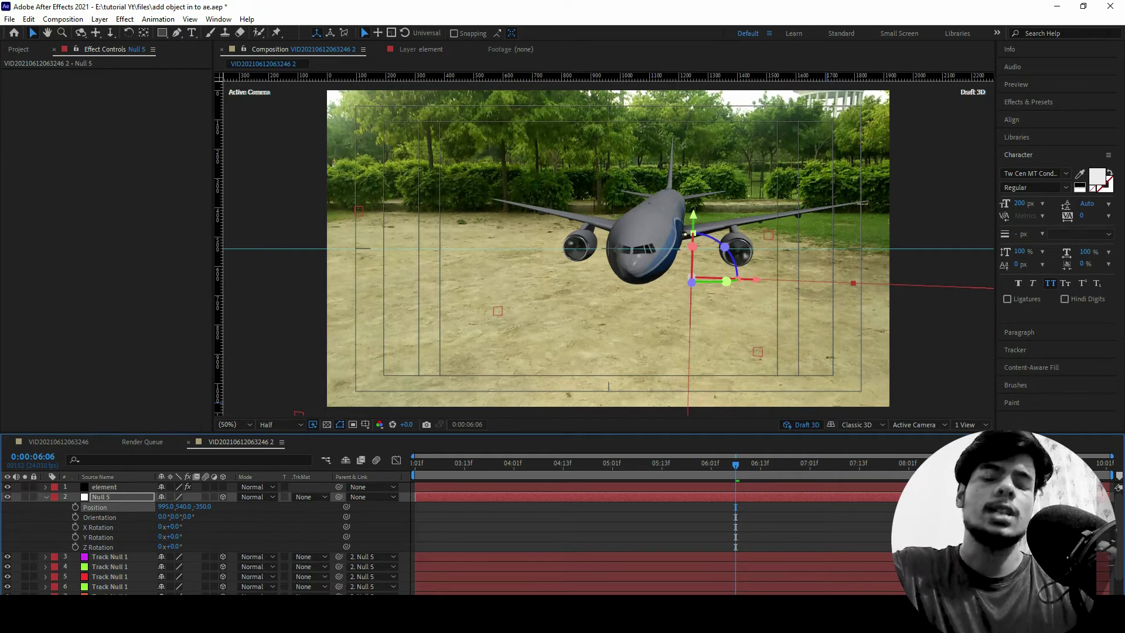
Step: Scale Null 5 to 20%, then preview the shot from 0:00:03:03
key("s")
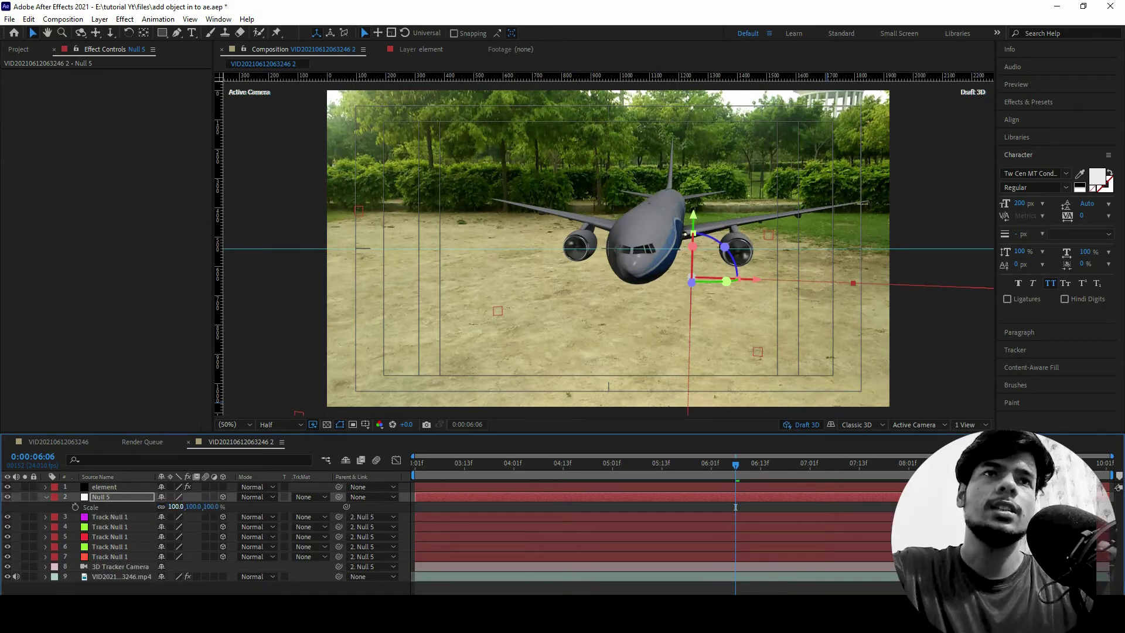
mouse_move(175, 506)
left_mouse_down()
mouse_move(146, 506)
mouse_move(188, 507)
left_mouse_up()
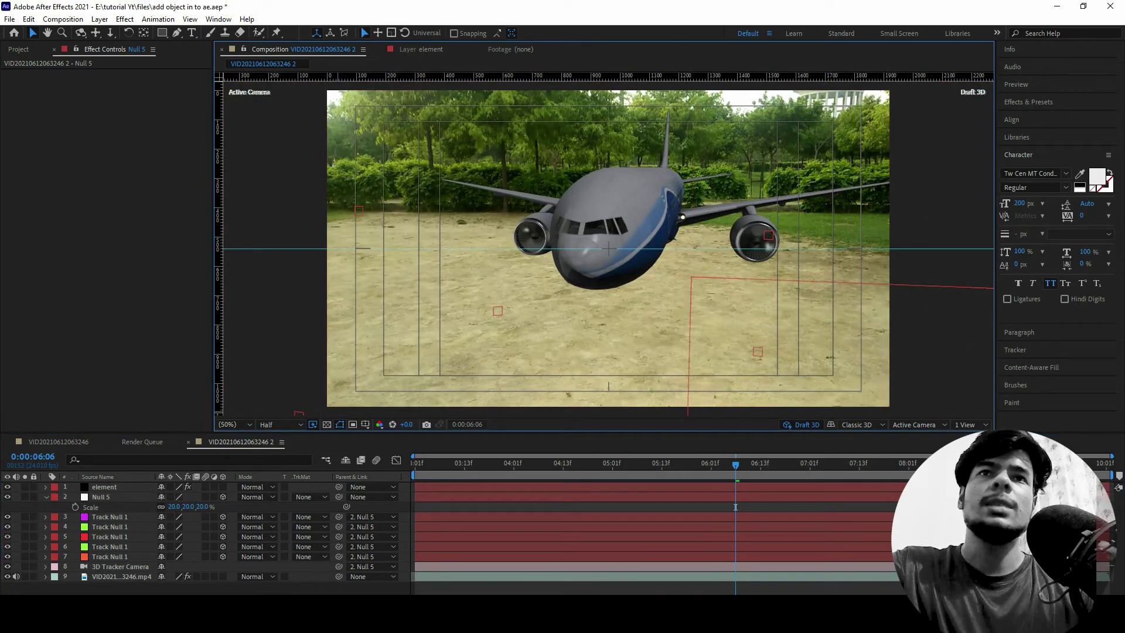
left_click_drag(735, 507, 428, 507)
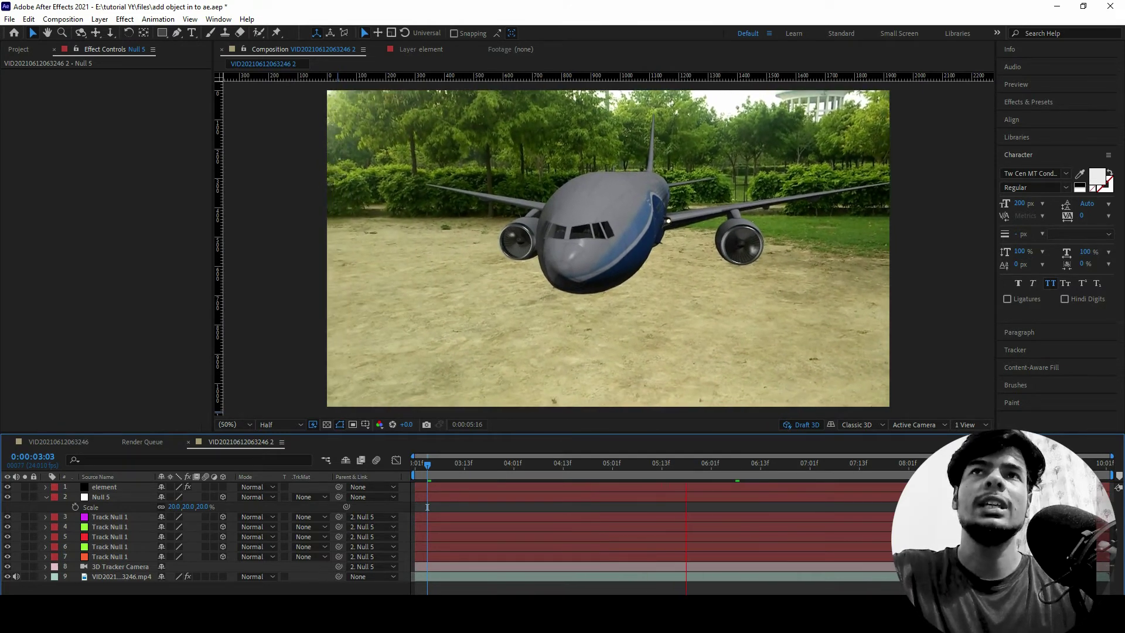
key("space")
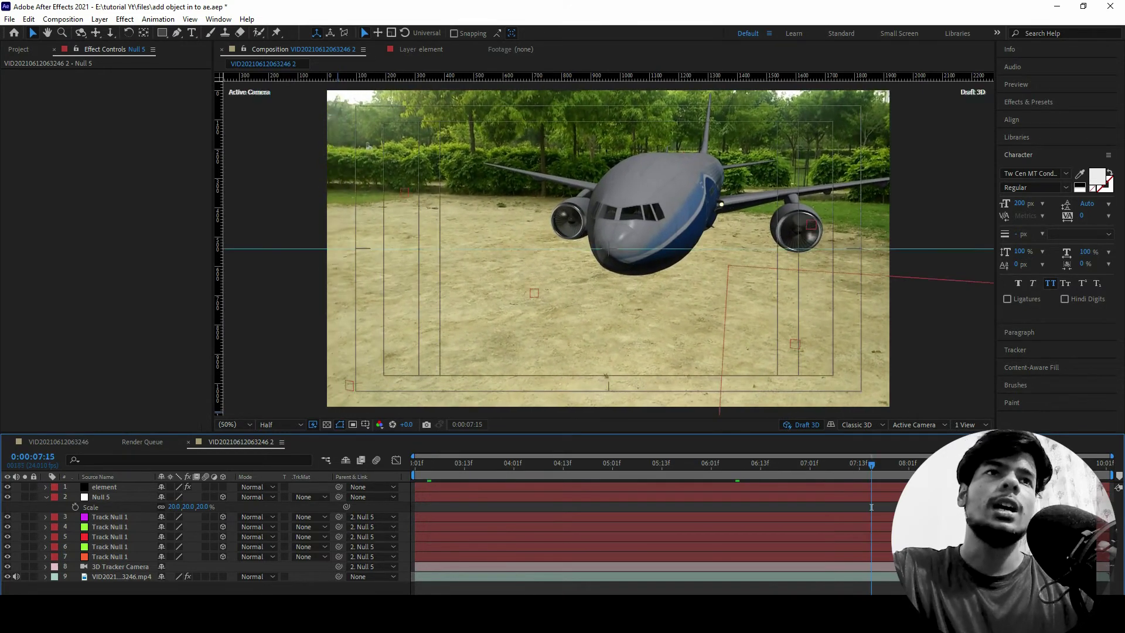
key("ctrl+Up")
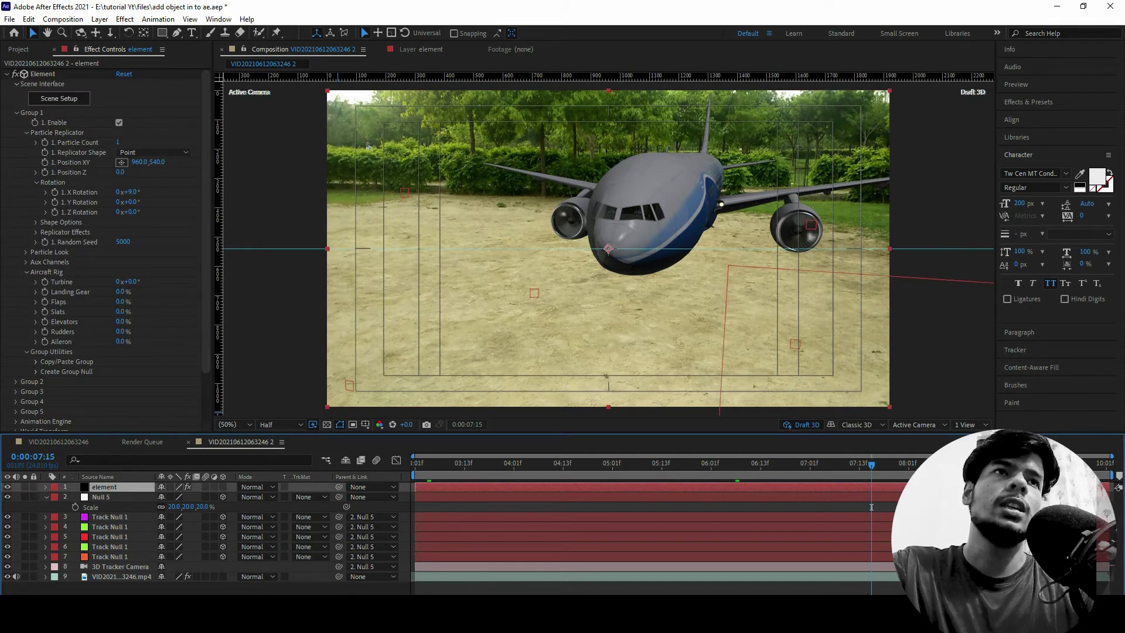
Step: Collapse Group 1 in the Element effect and expand its Render Settings (Lighting, Shadows, Motion Blur, Ray-Tracer)
left_click(7, 74)
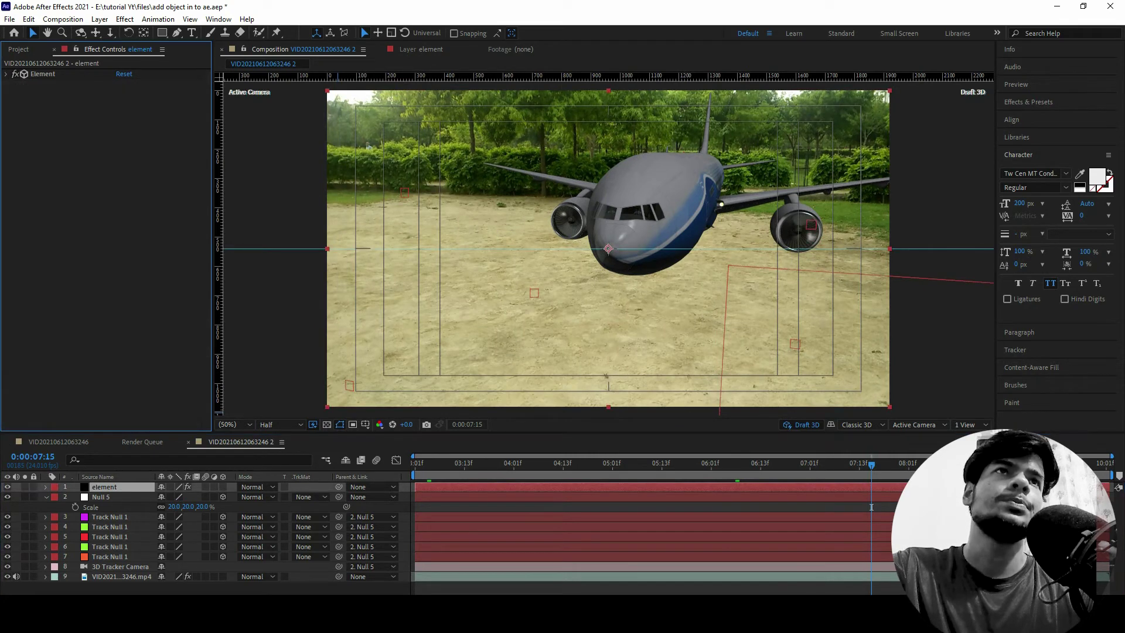
left_click(7, 74)
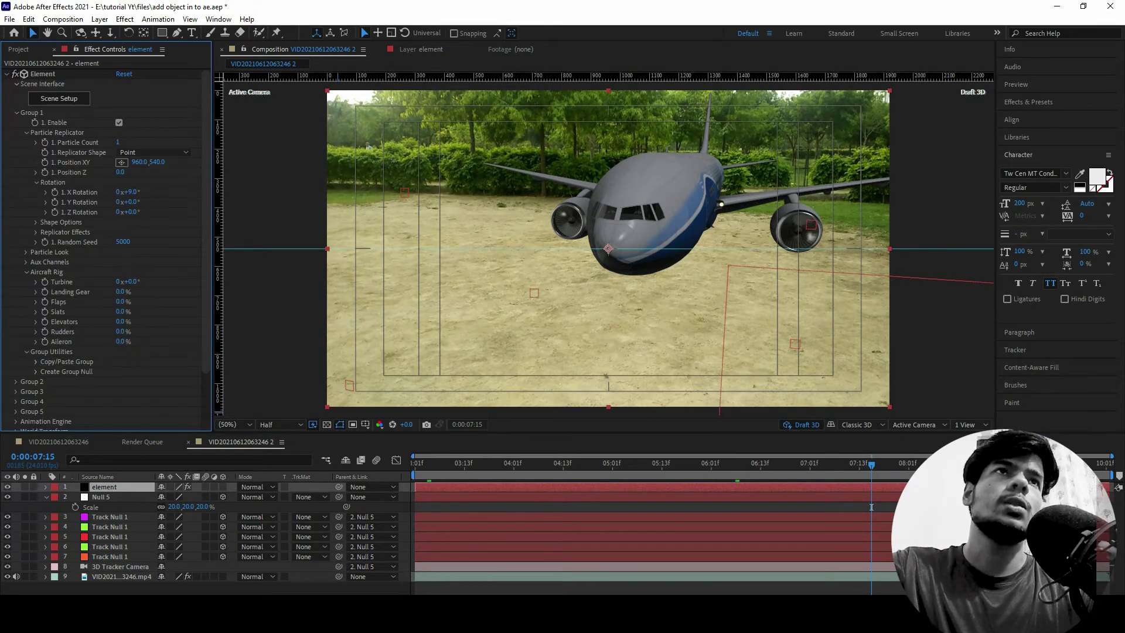
scroll(111, 261, "down", 1)
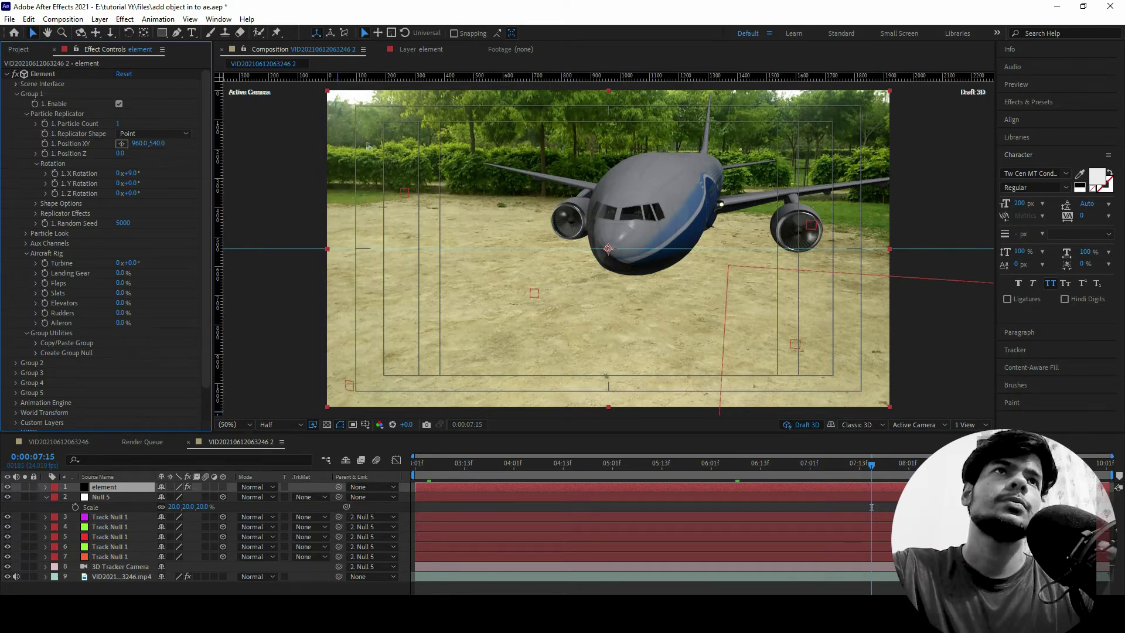
left_click(15, 94)
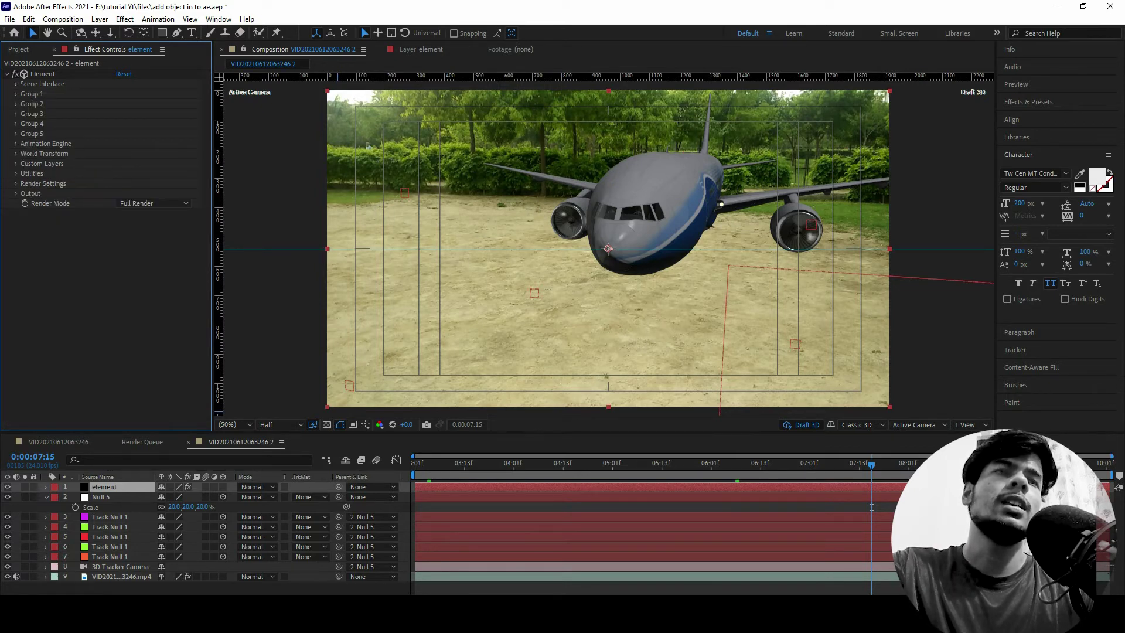
left_click(16, 184)
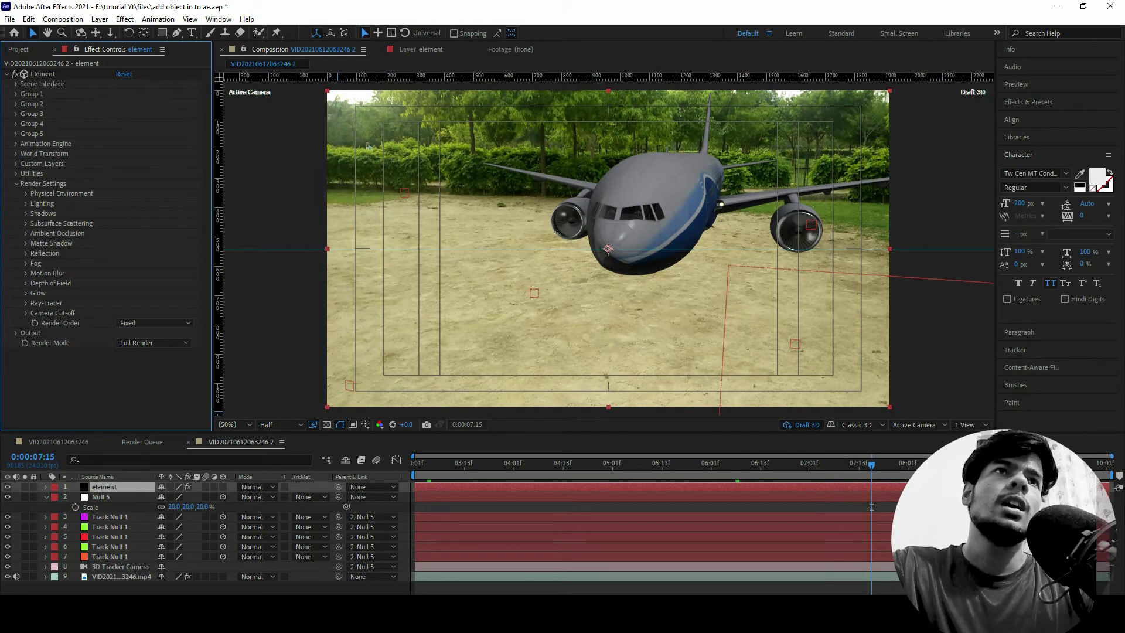
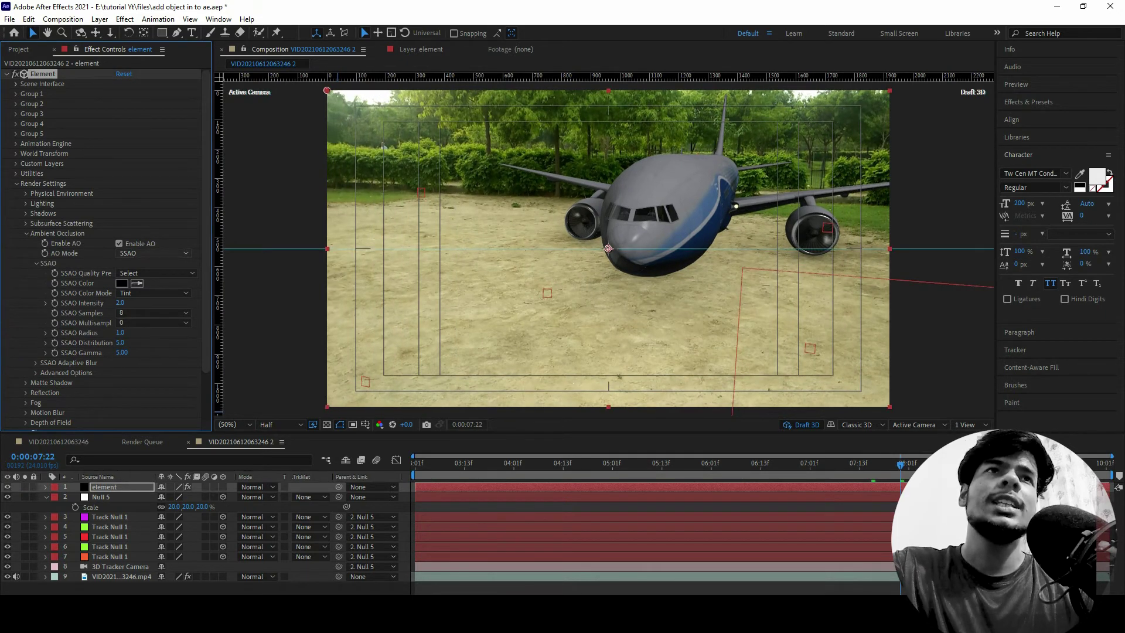
Step: Switch Element's AO Mode to Ray-Traced with RTAO Intensity 0.6, then start a preview
left_click(154, 254)
left_click(153, 279)
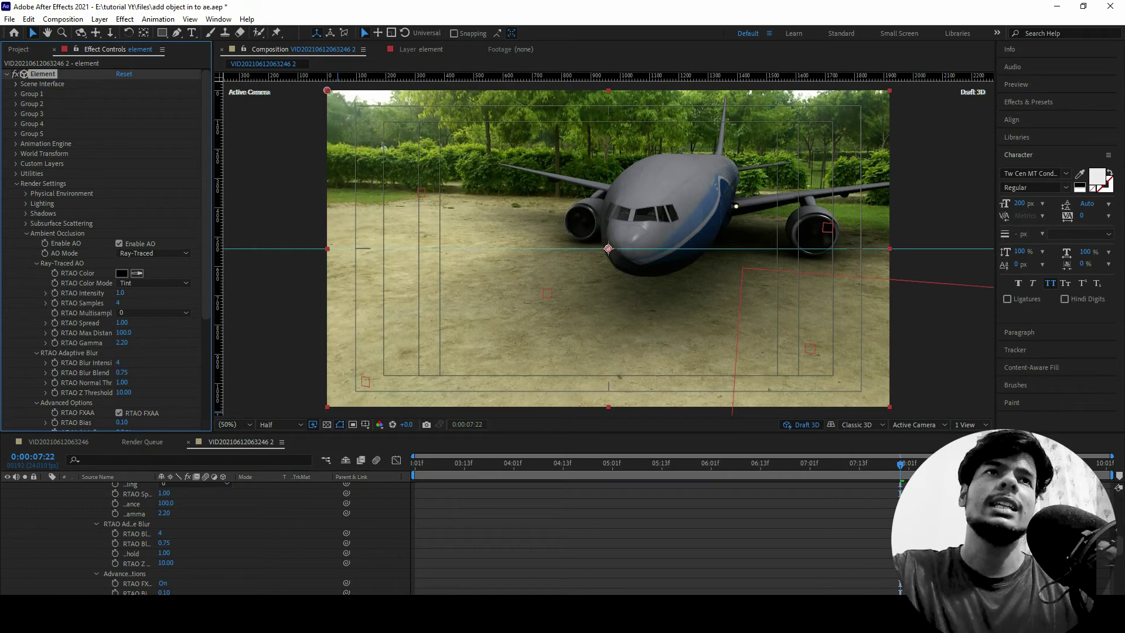
left_click(120, 293)
type("0.5")
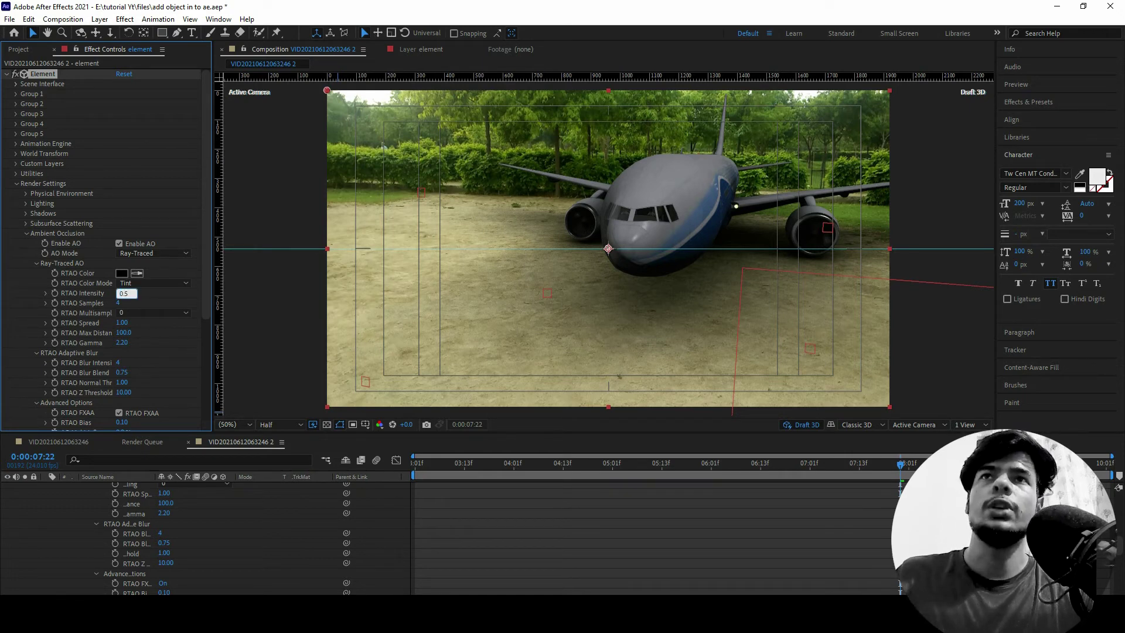
key("Return")
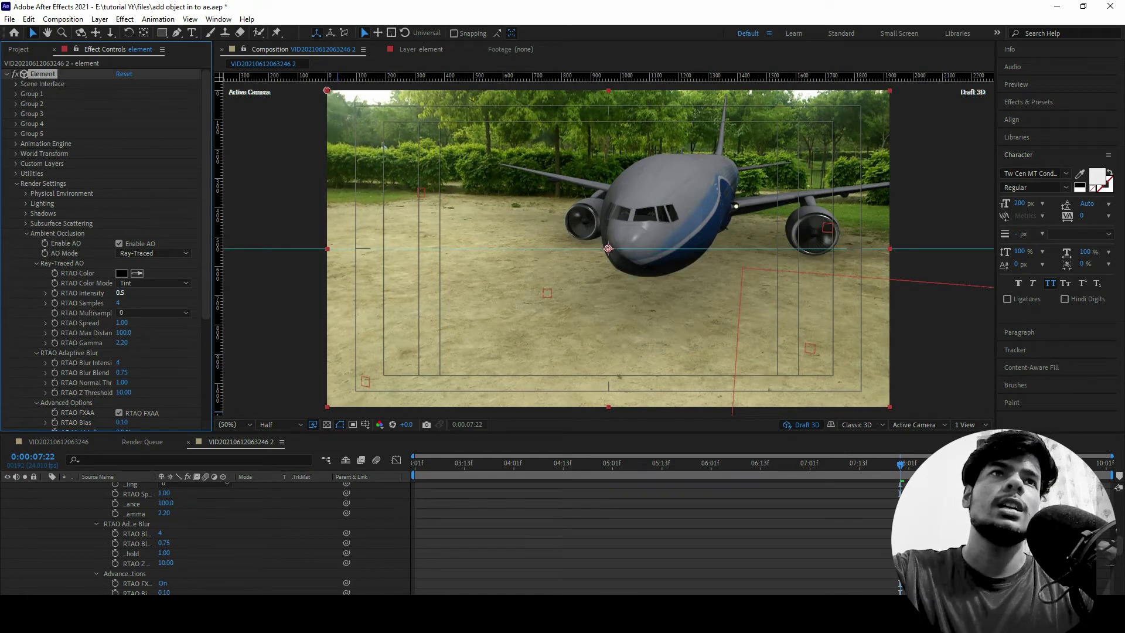
left_click(120, 293)
type("0")
key("Return")
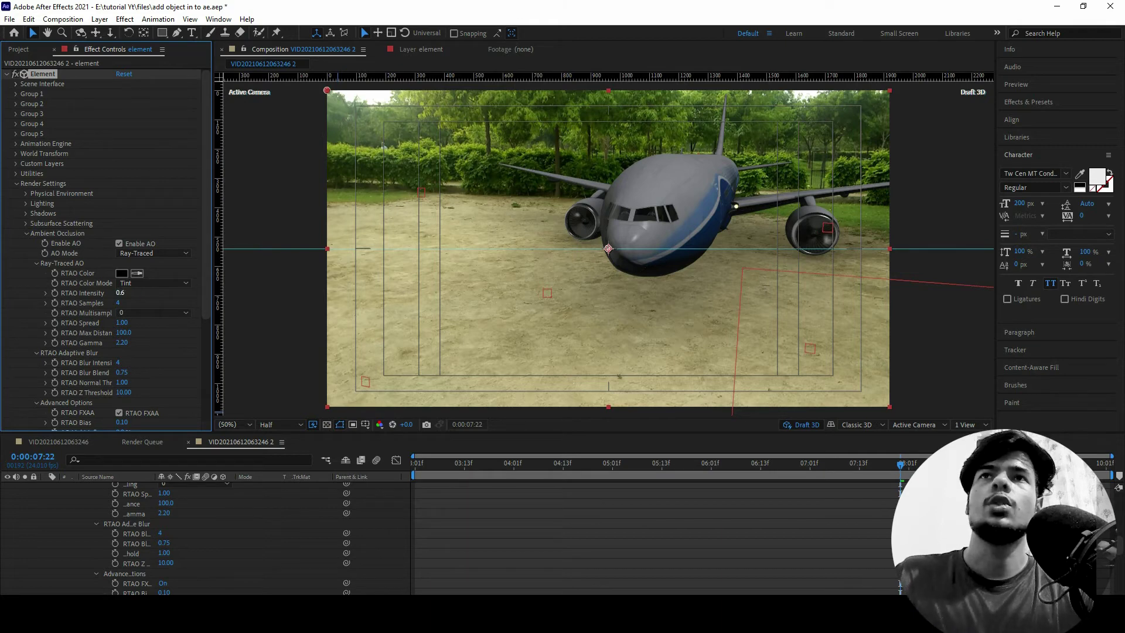
key("space")
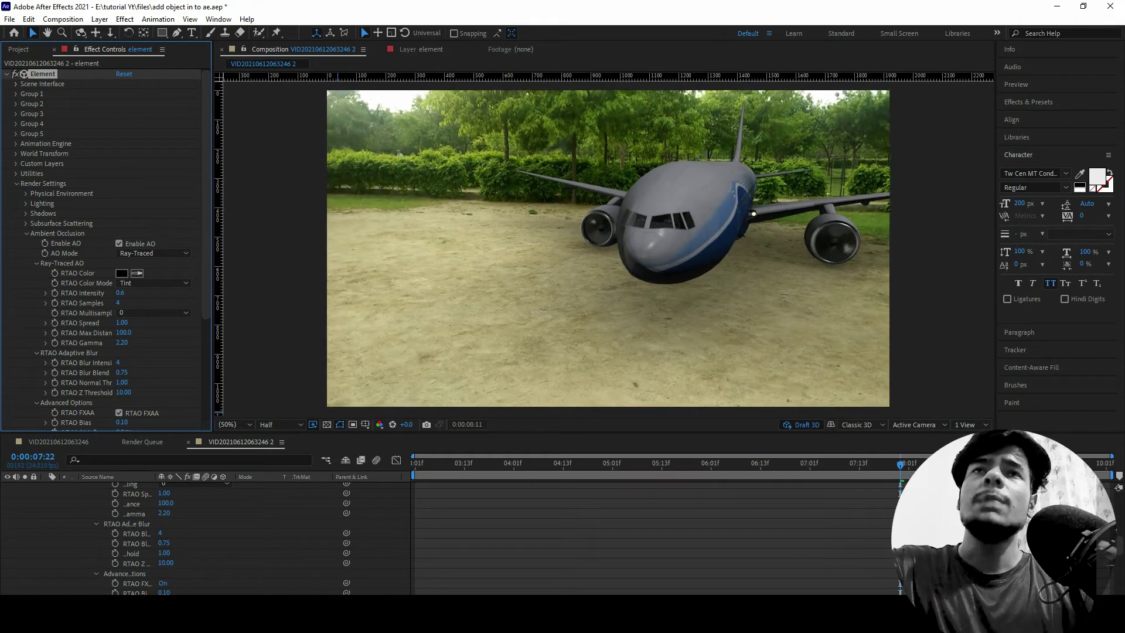
Step: Play and stop the airplane preview, then collapse the Element properties and deselect the layer
key("space")
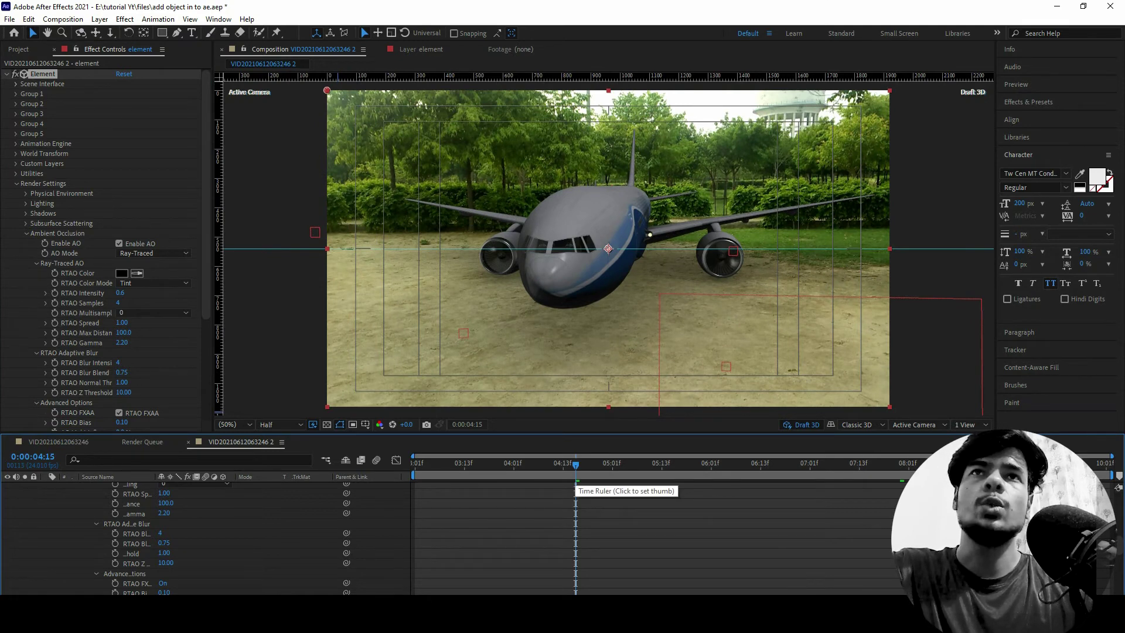
key("space")
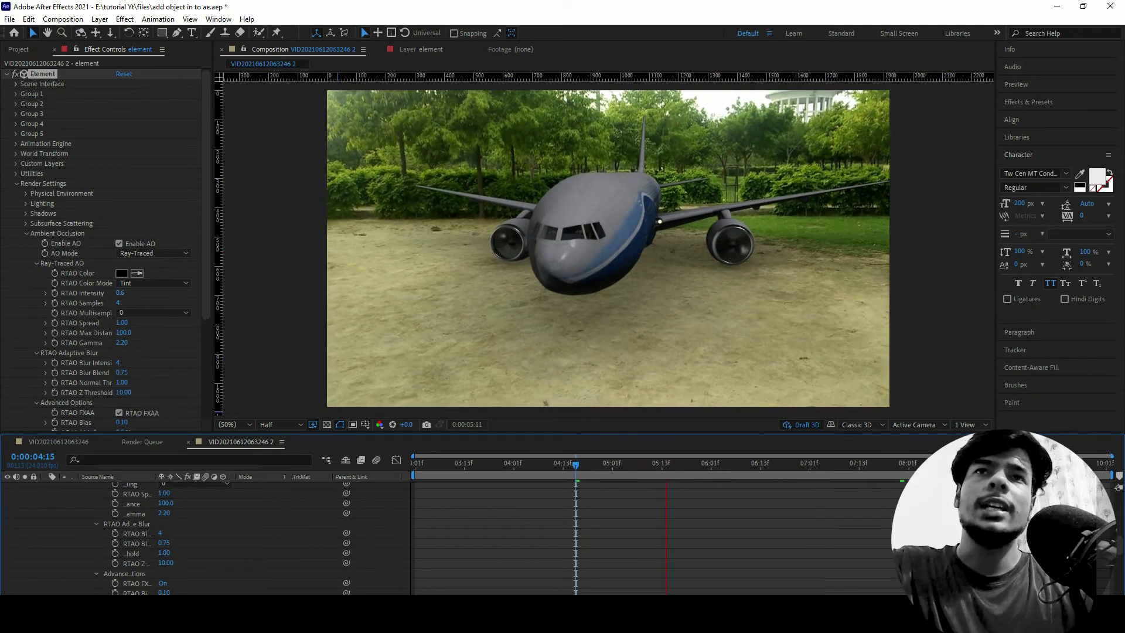
key("space")
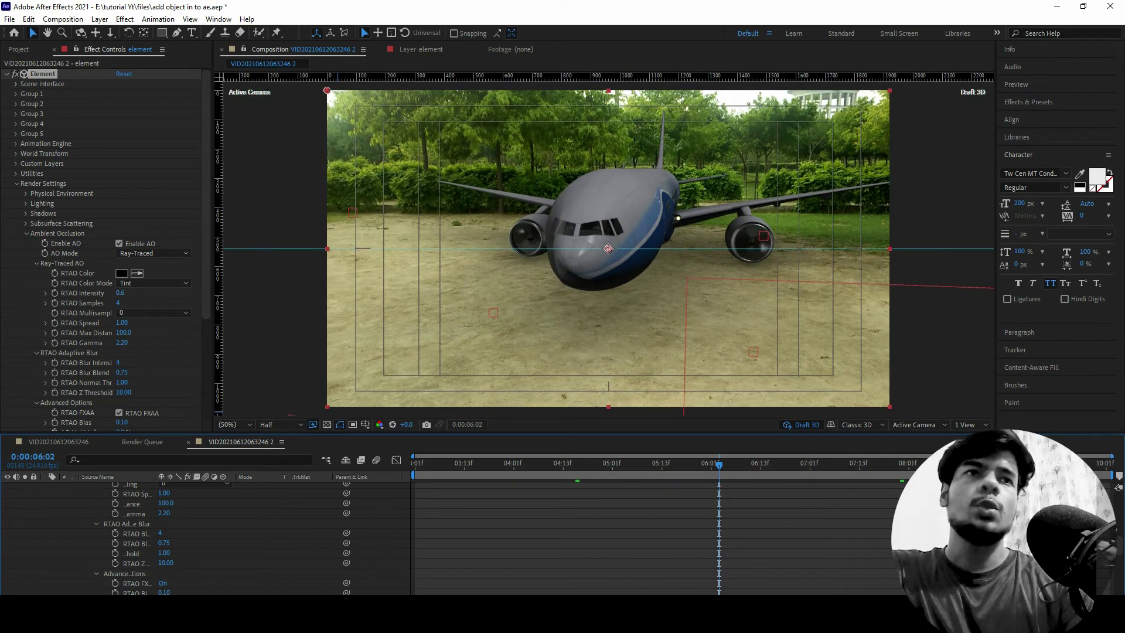
key("u")
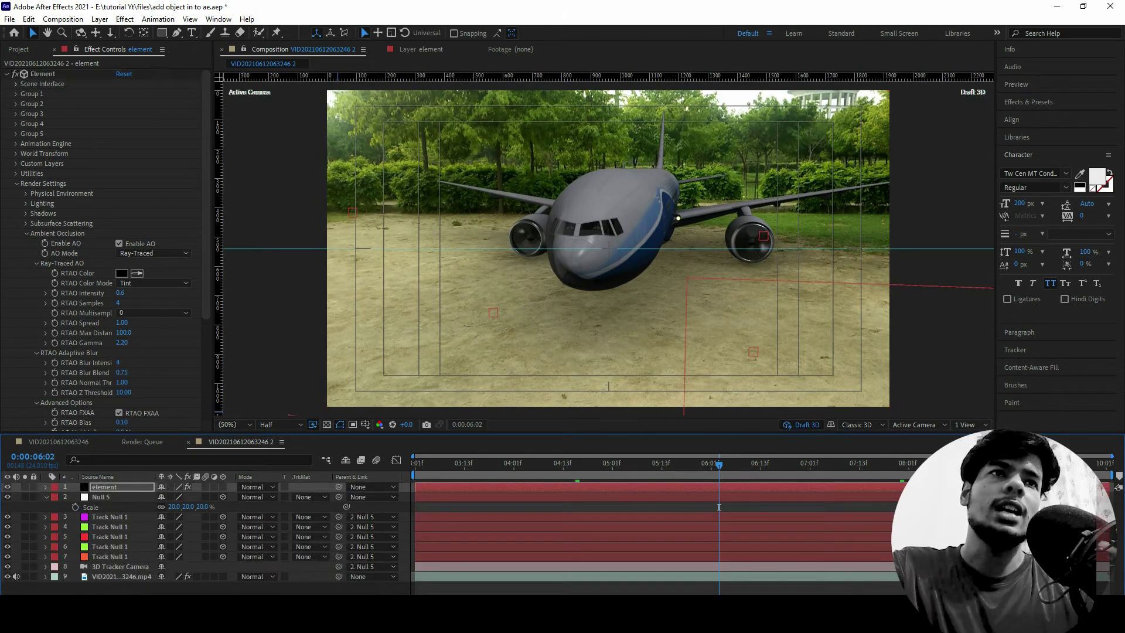
left_click(719, 507)
Step: Add an Ambient light layer with black colour to the composition
key("u")
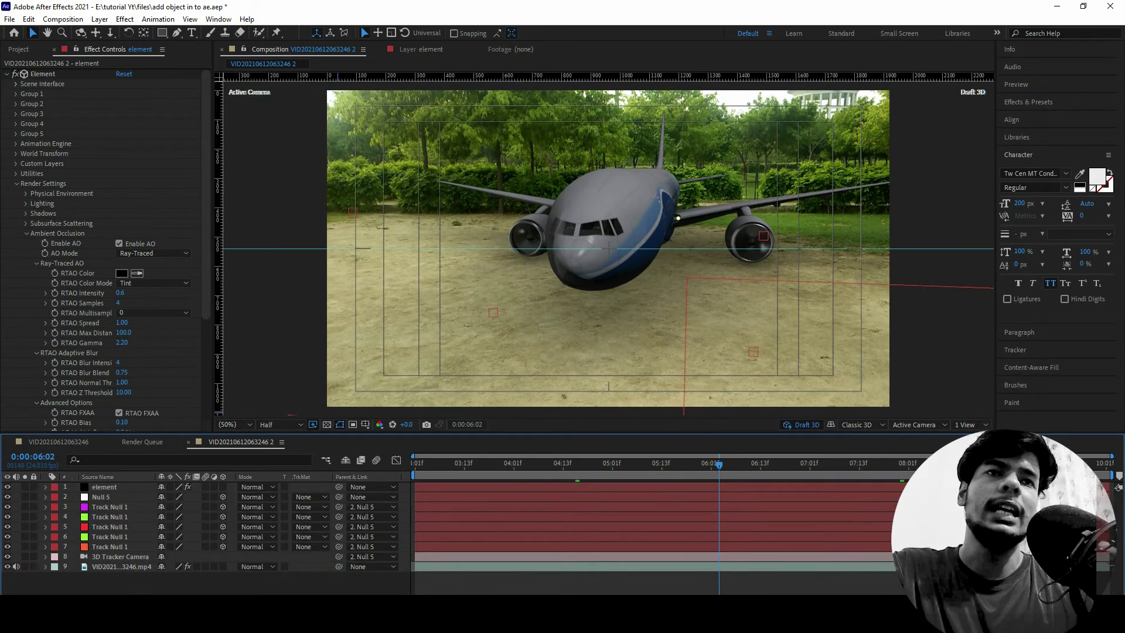
right_click(209, 579)
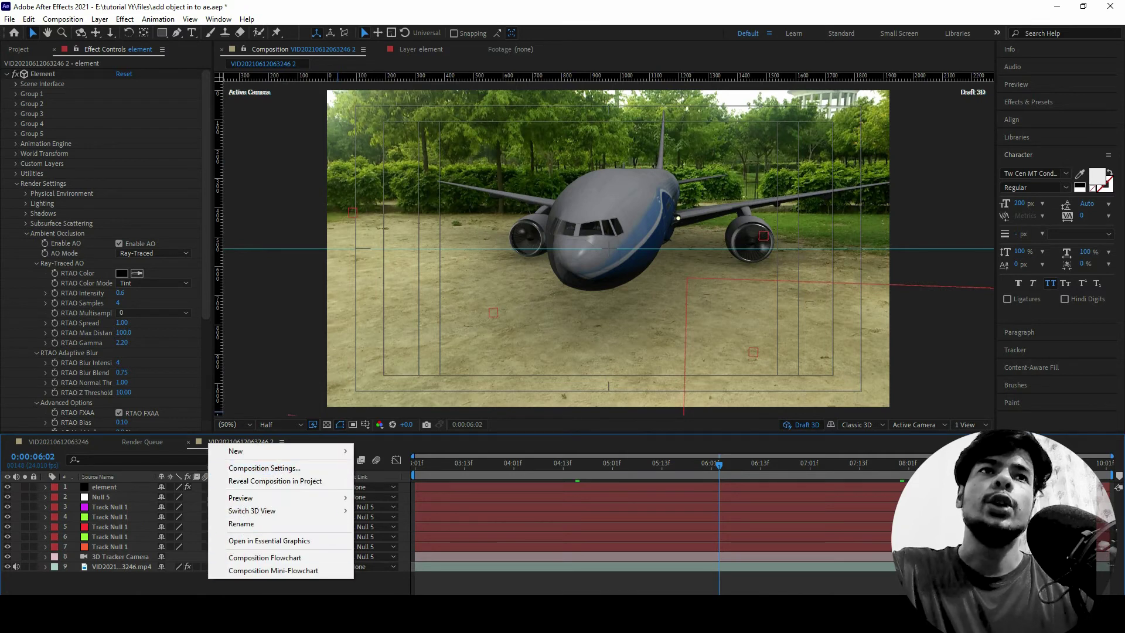
mouse_move(281, 451)
left_click(382, 494)
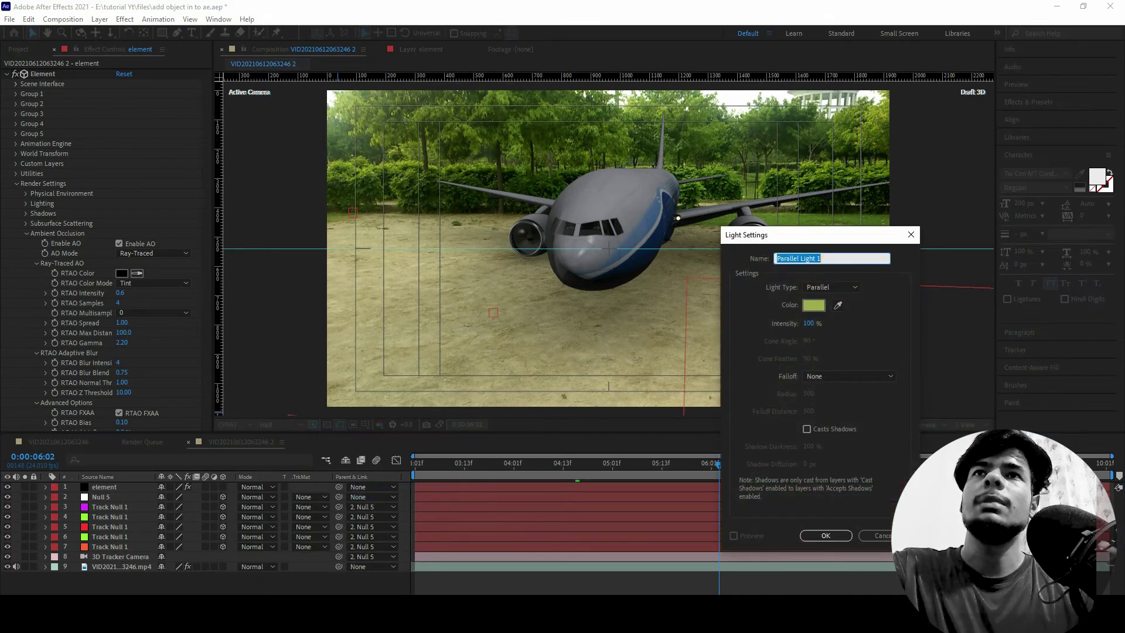
left_click(831, 287)
left_click(828, 338)
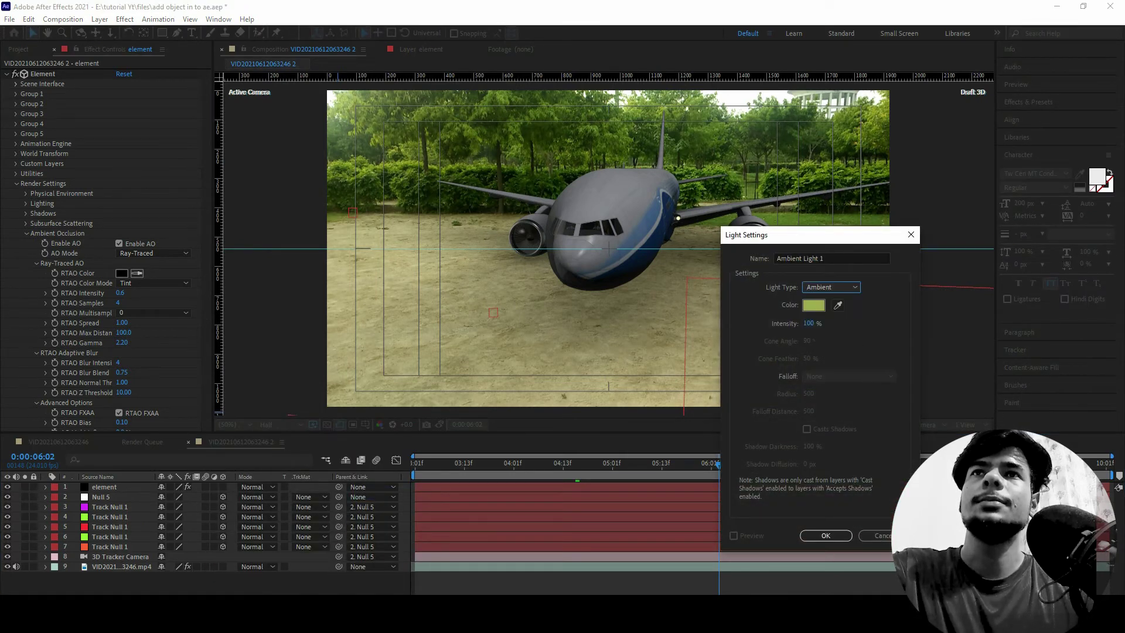
left_click(838, 305)
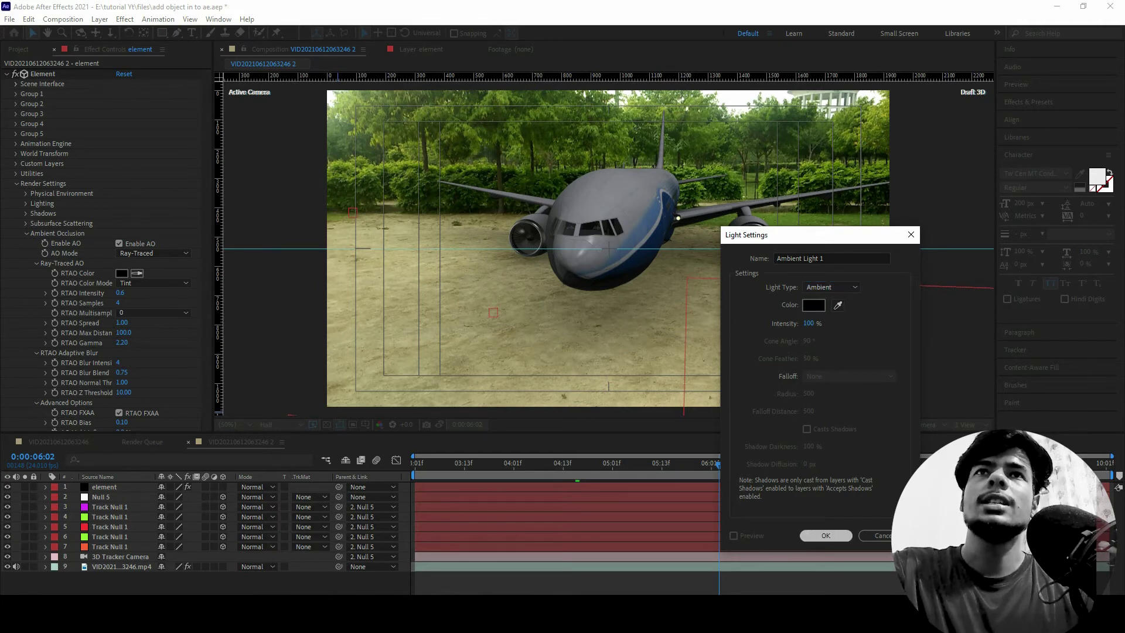
left_click(826, 536)
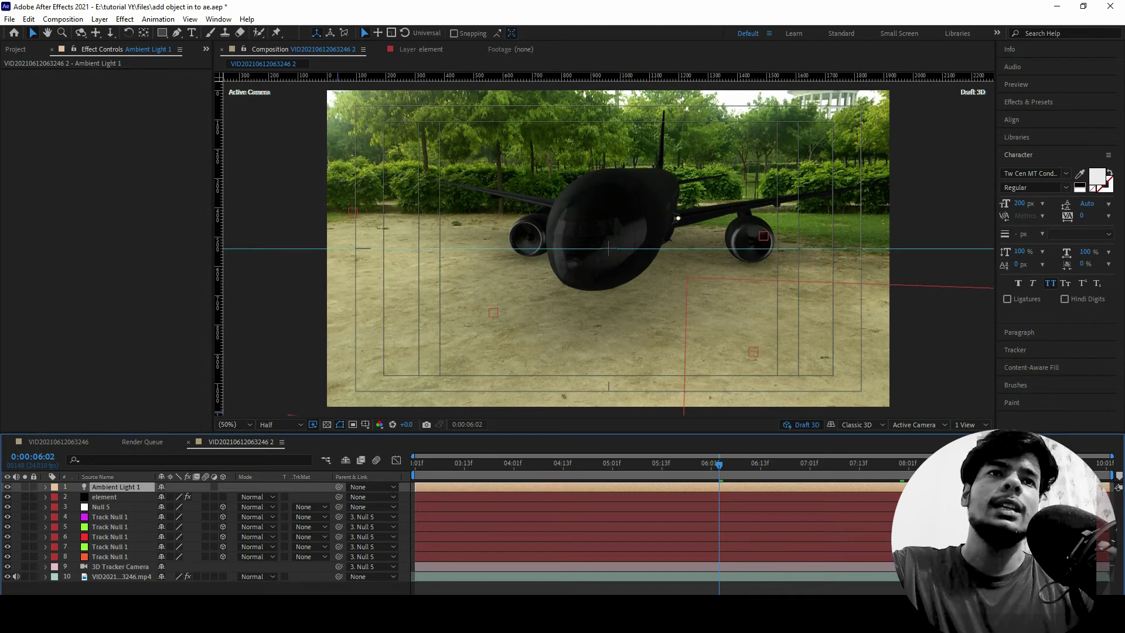
Step: Add a new Point Light 1 layer to the composition
right_click(270, 584)
mouse_move(317, 456)
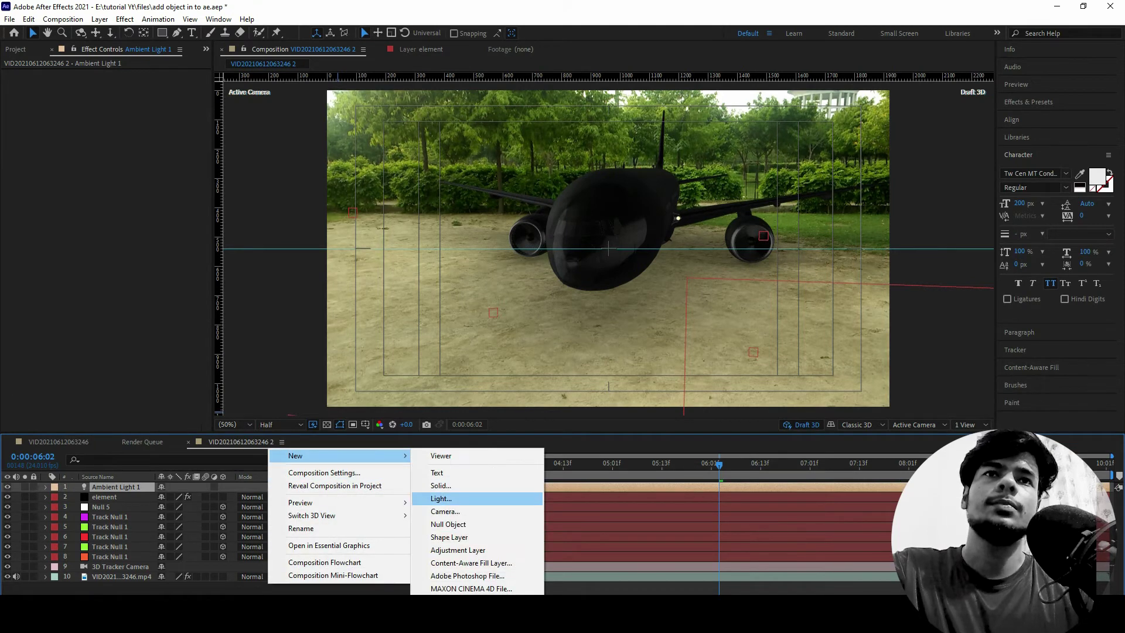
left_click(441, 499)
left_click(831, 287)
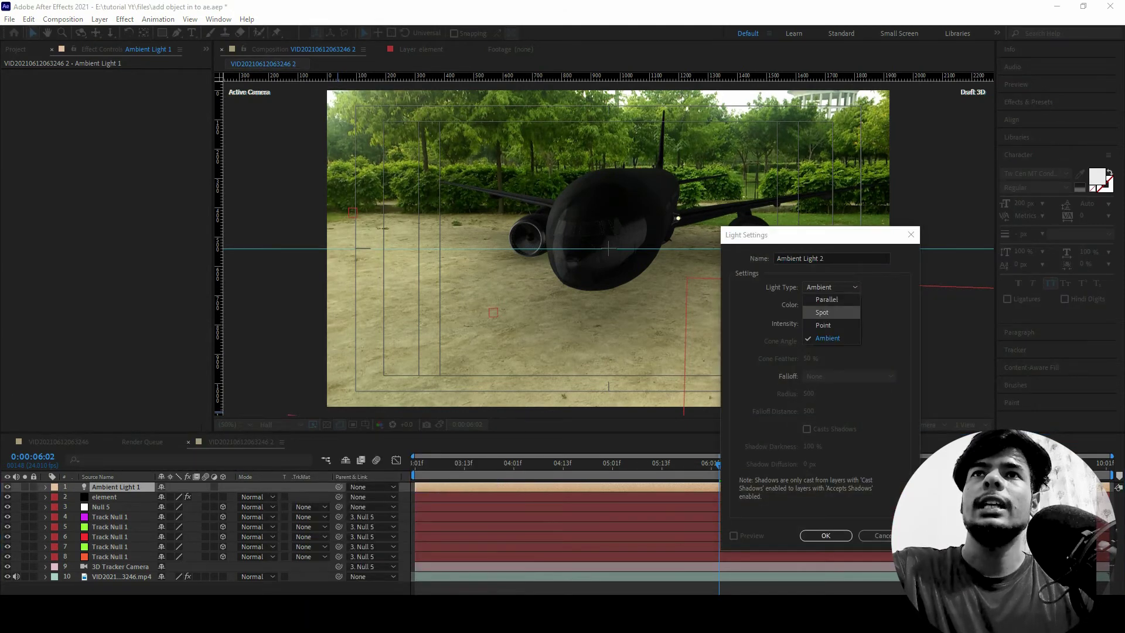
left_click(823, 325)
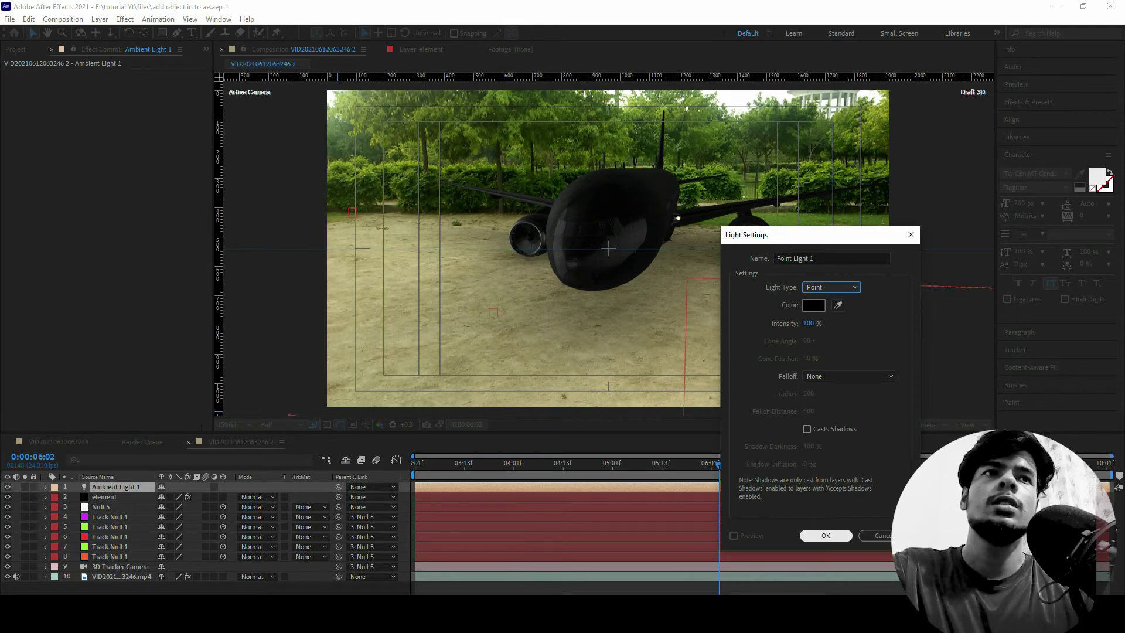
left_click(825, 535)
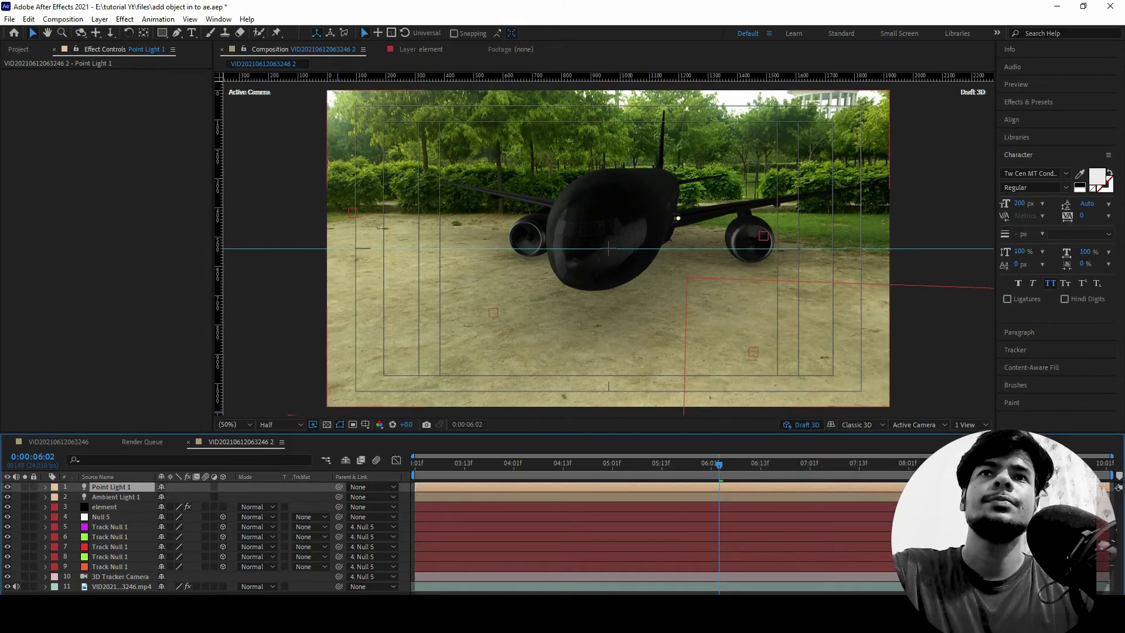
Step: Change Ambient Light 1's colour to near-white
left_click(116, 497)
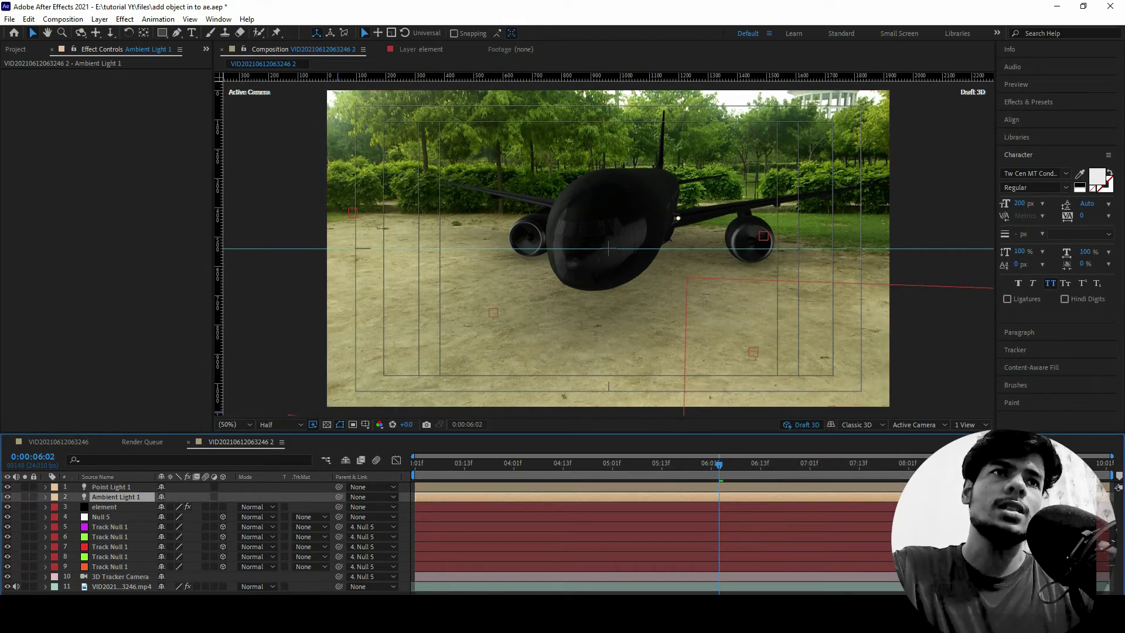
left_click(46, 497)
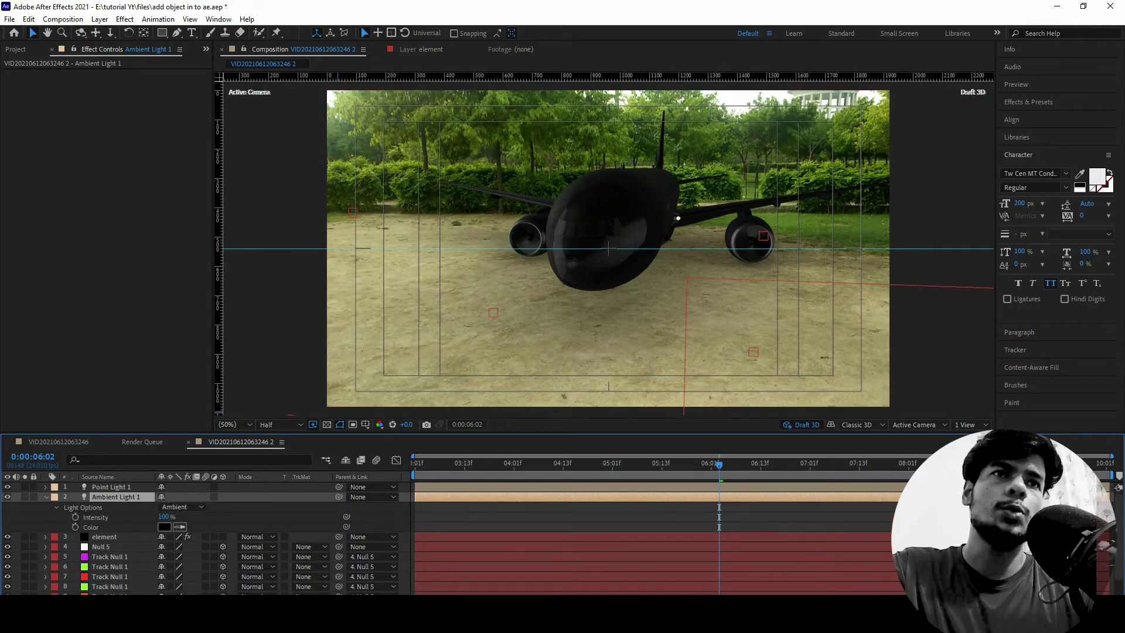
left_click(179, 527)
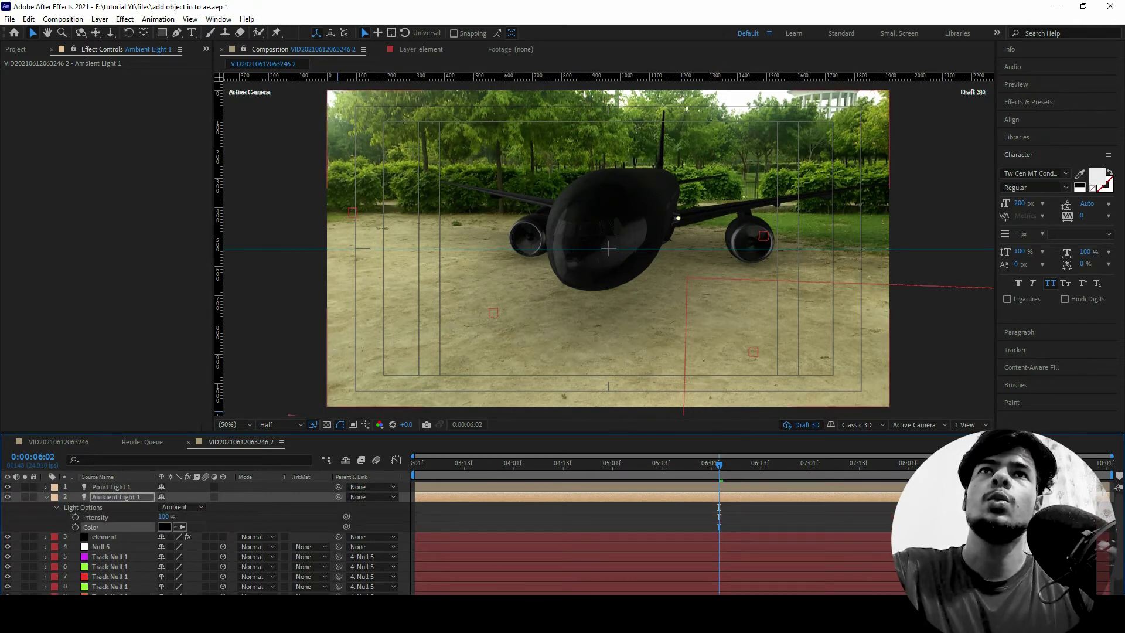
left_click(164, 526)
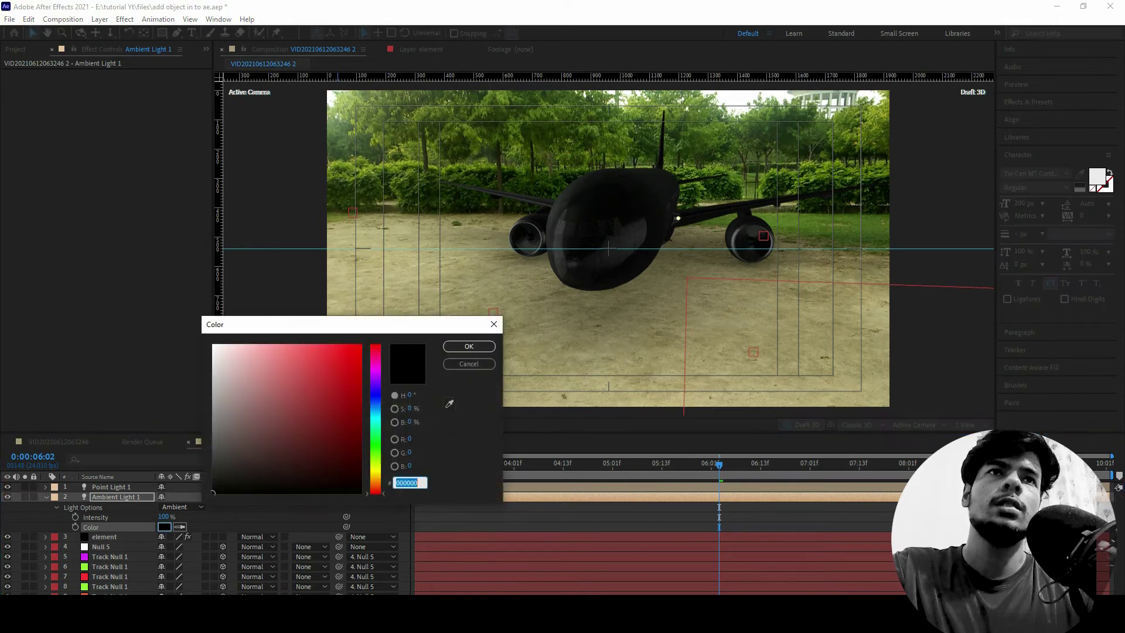
mouse_move(213, 472)
left_mouse_down()
mouse_move(213, 493)
mouse_move(219, 356)
left_mouse_up()
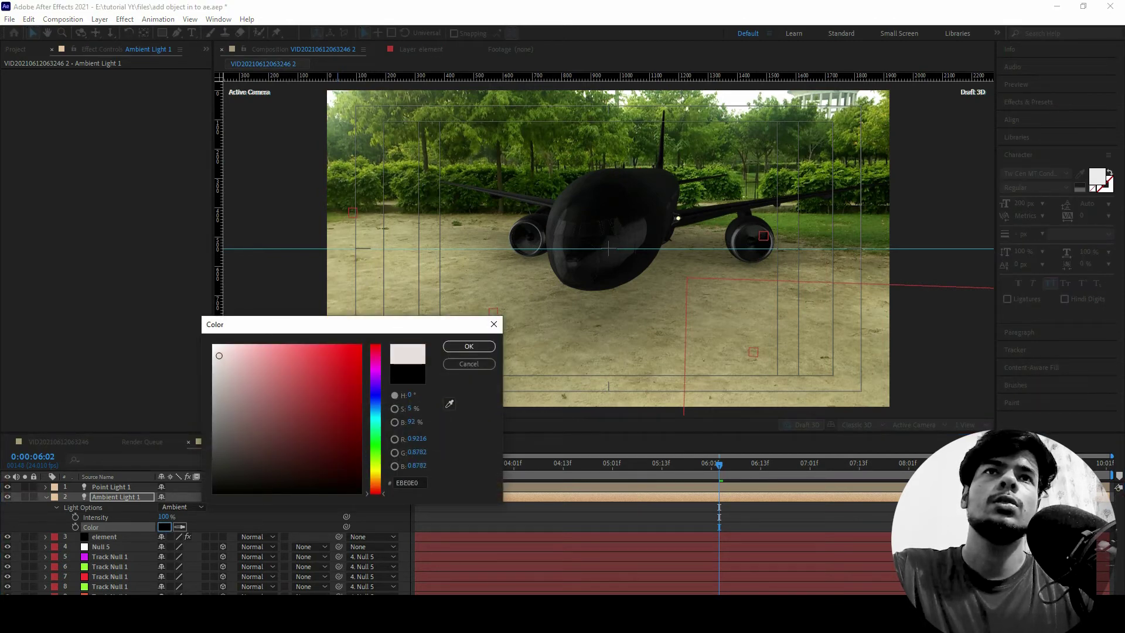
left_click(469, 346)
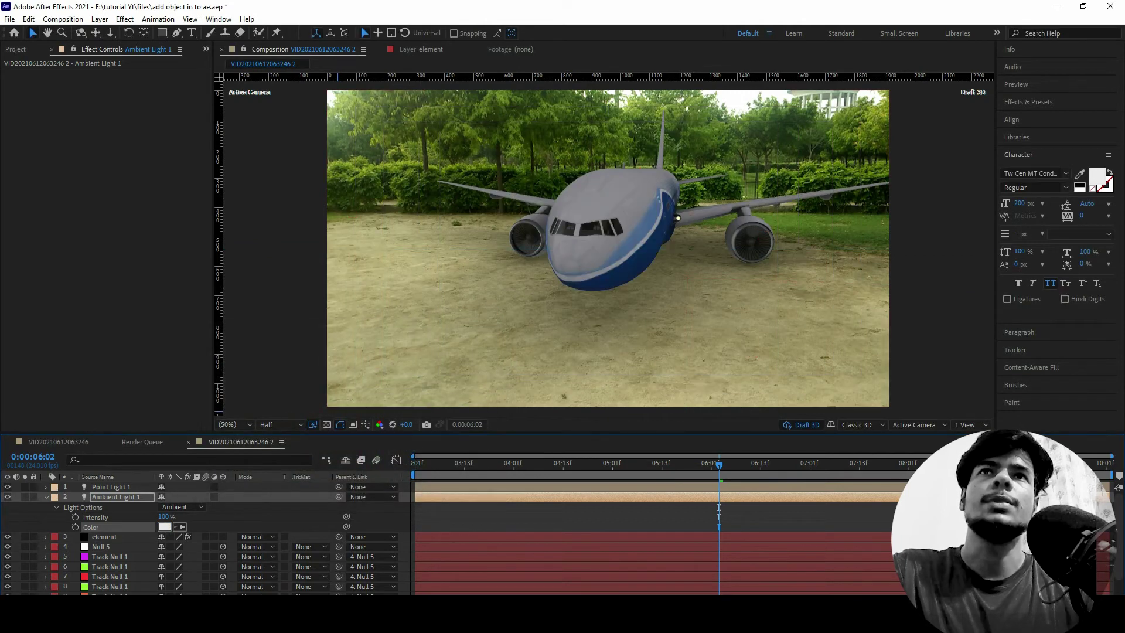
Step: Set Point Light 1's colour to white and collapse both light layers
left_click(111, 487)
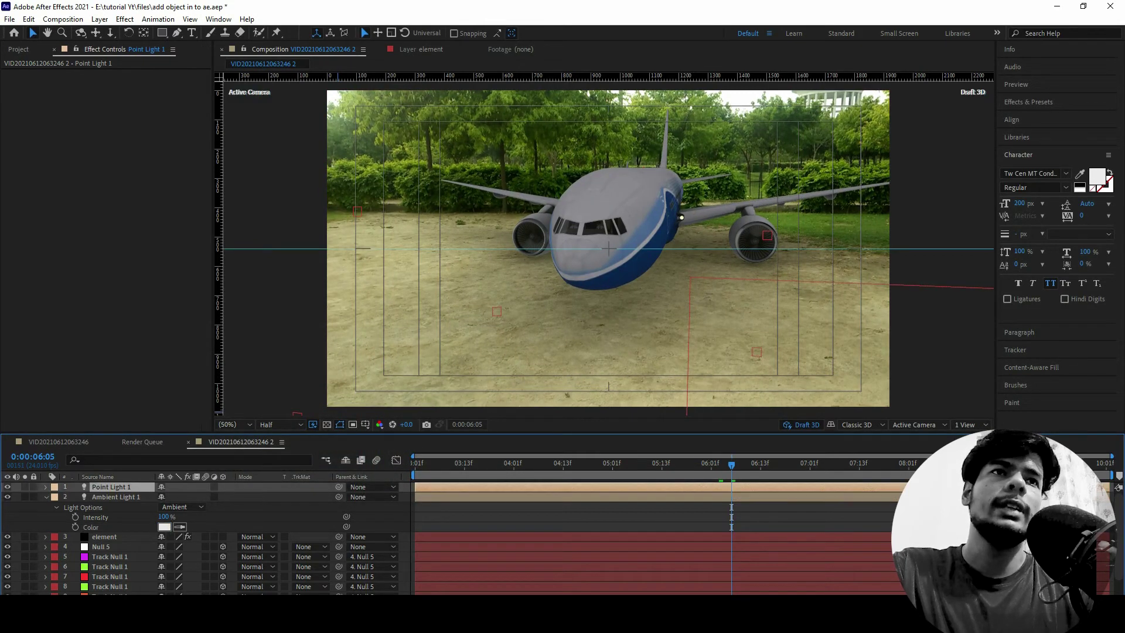
left_click(45, 487)
left_click(164, 517)
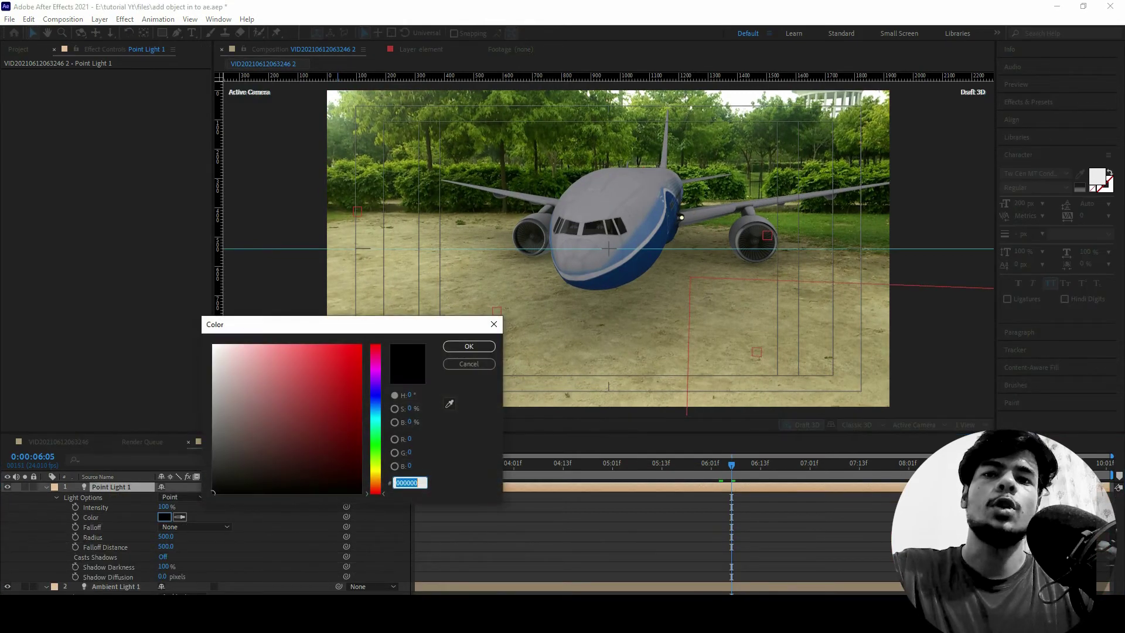
left_click(213, 345)
left_click(469, 346)
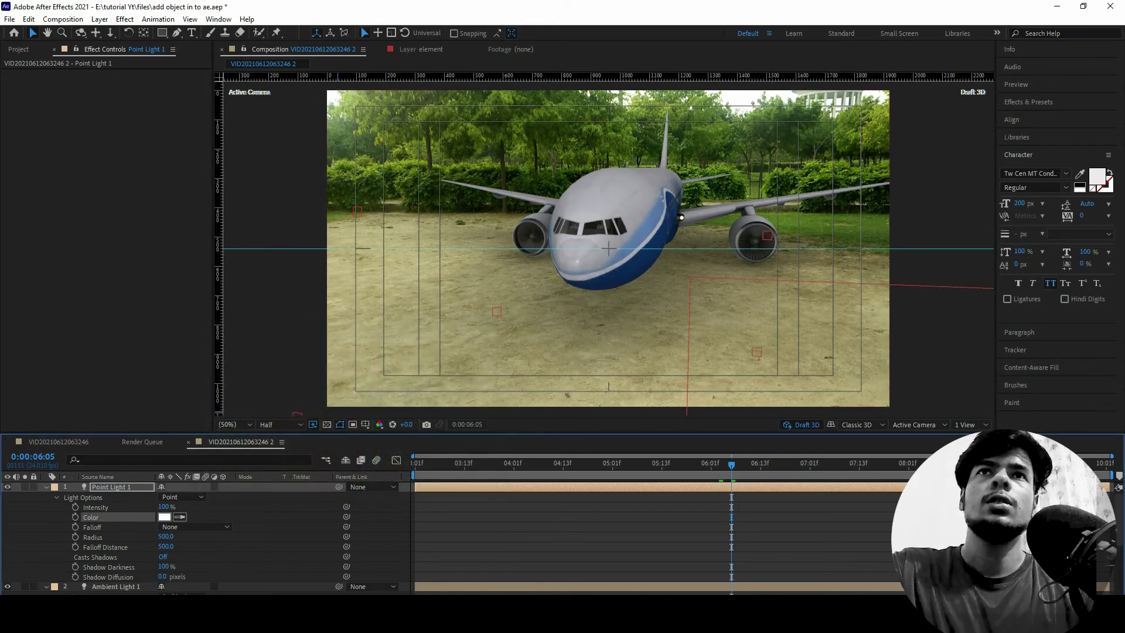
left_click(46, 487)
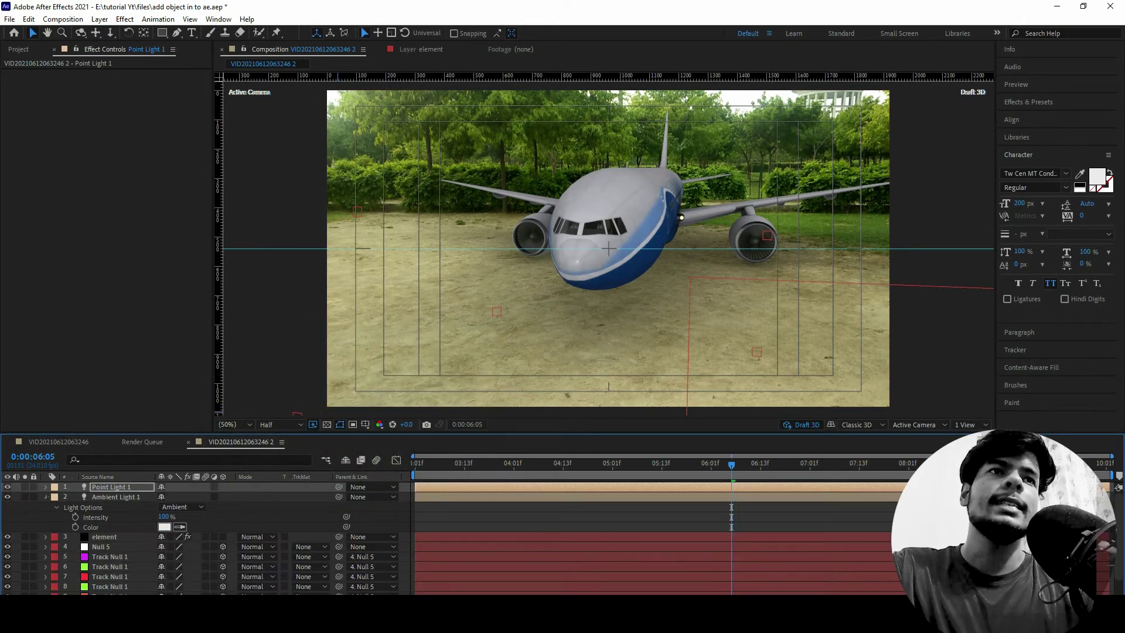
left_click(46, 497)
Step: Create Parallel Light 1 with a pale yellow colour (E6E273) at 100% intensity
right_click(306, 463)
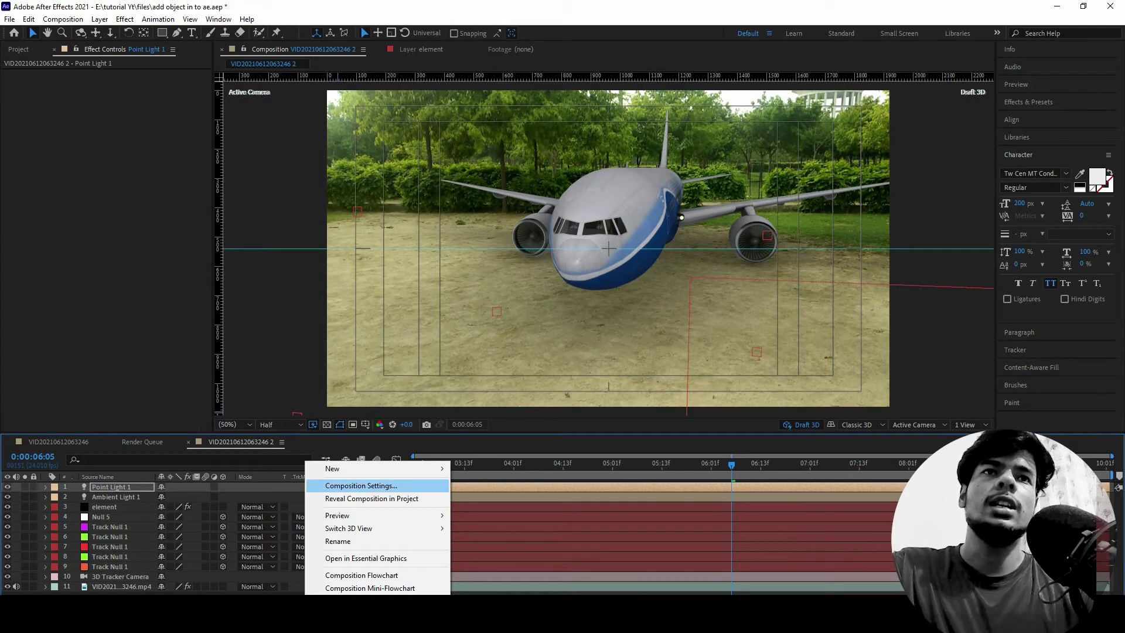
mouse_move(351, 469)
left_click(478, 511)
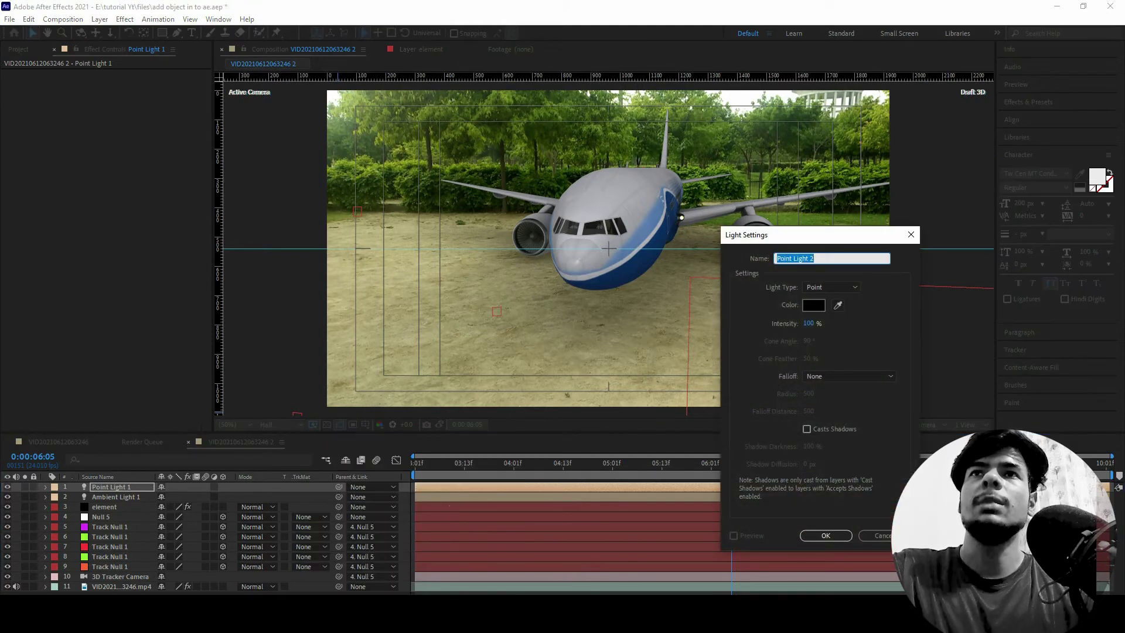
left_click(831, 288)
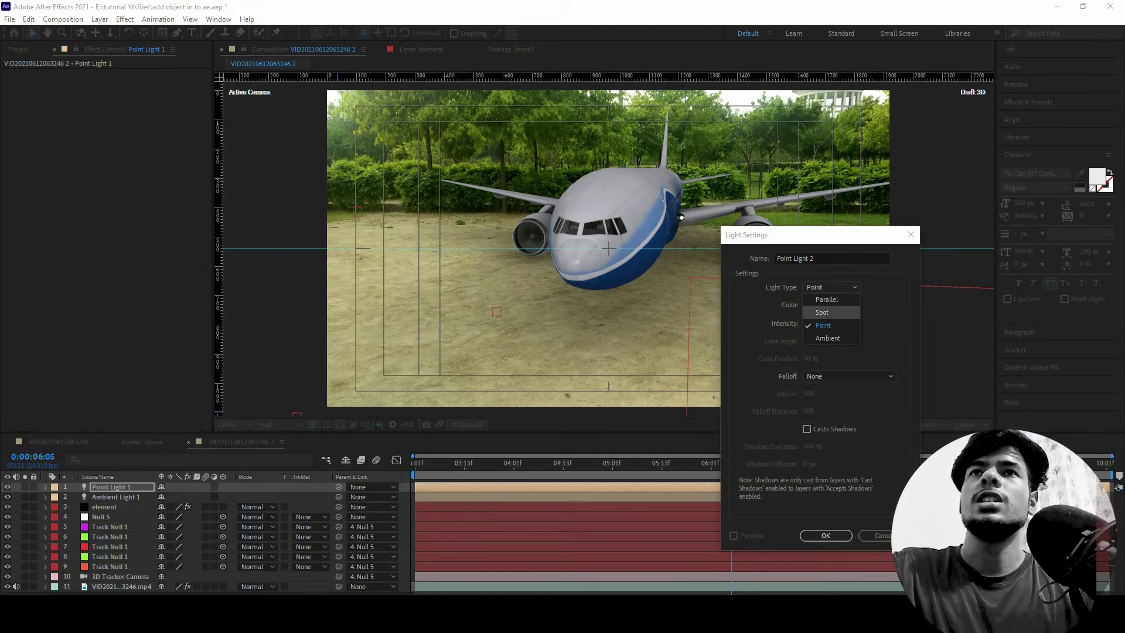
left_click(827, 299)
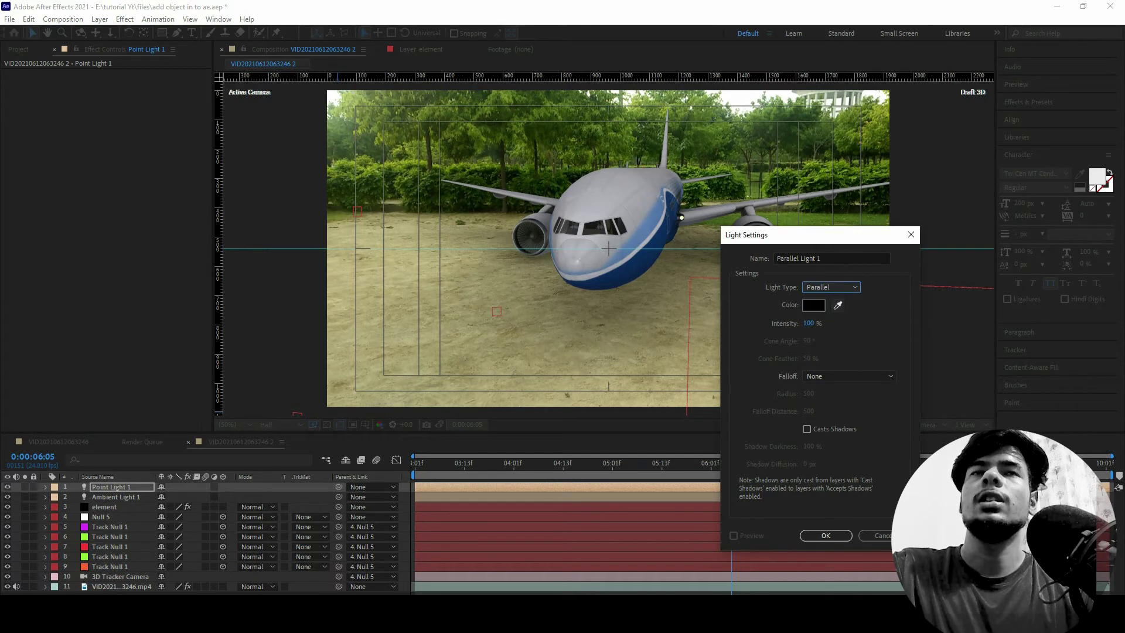
left_click(813, 305)
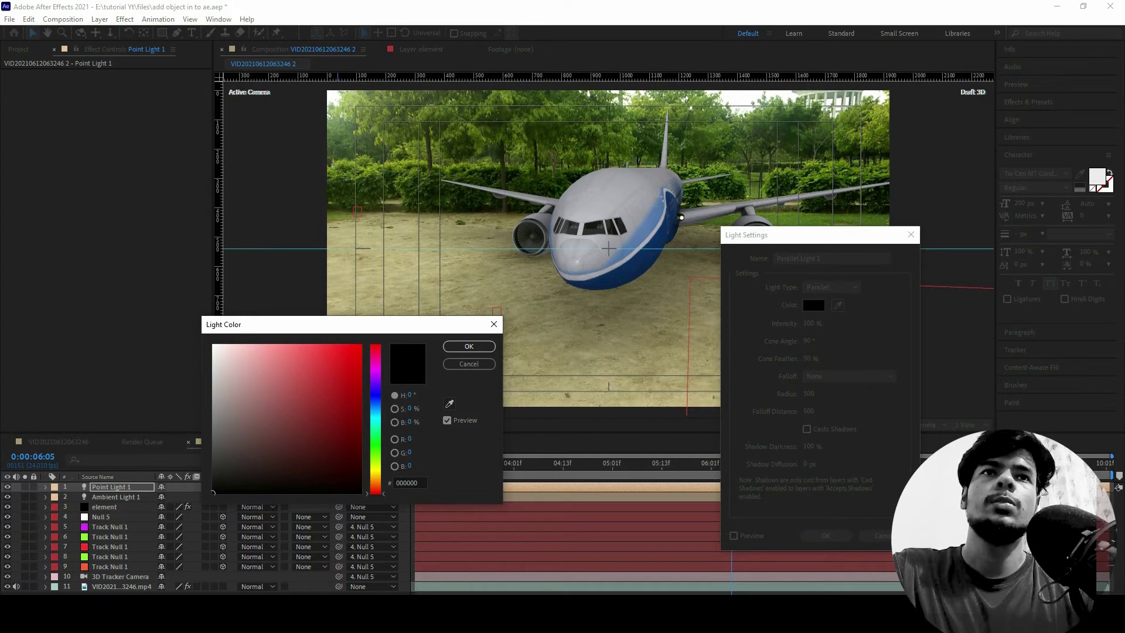
left_click(375, 472)
left_click_drag(287, 359, 276, 352)
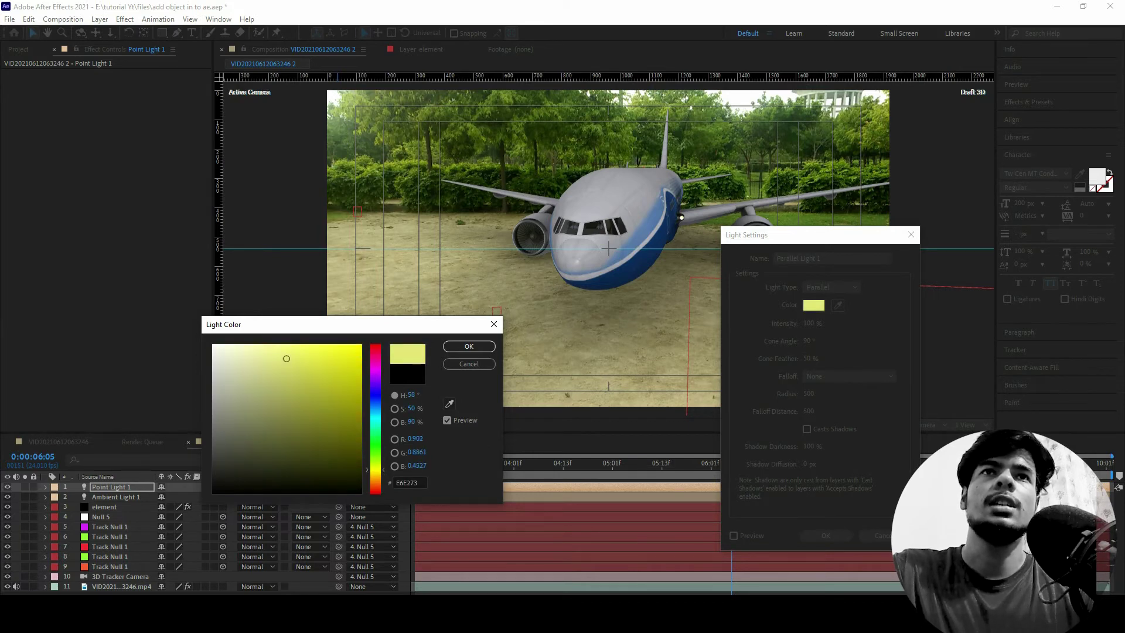
left_click(468, 346)
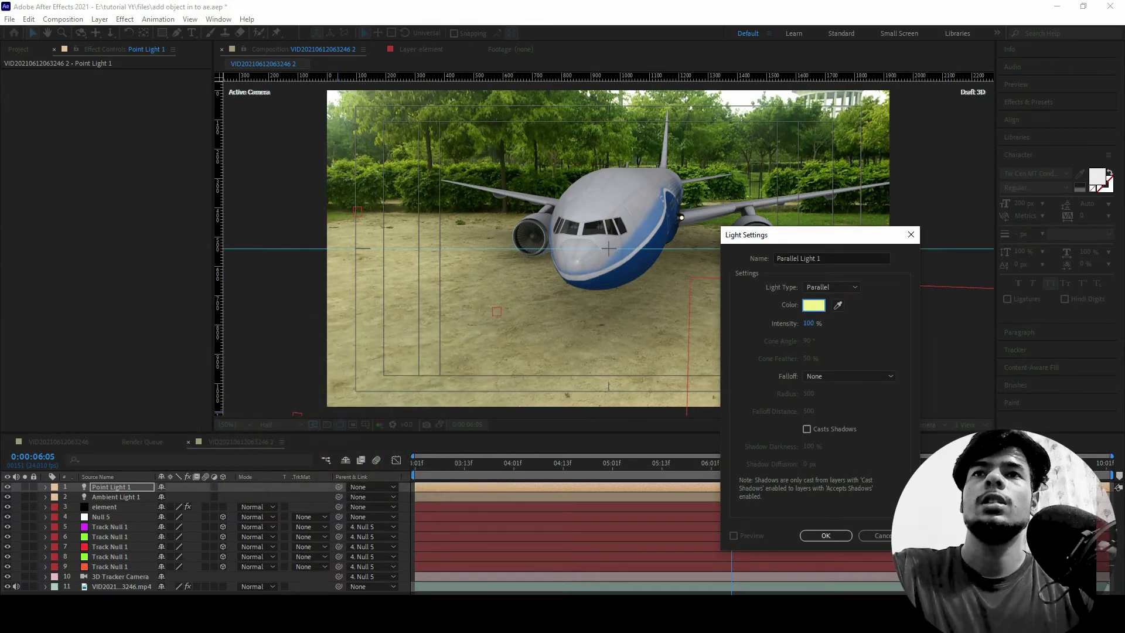
left_click(826, 535)
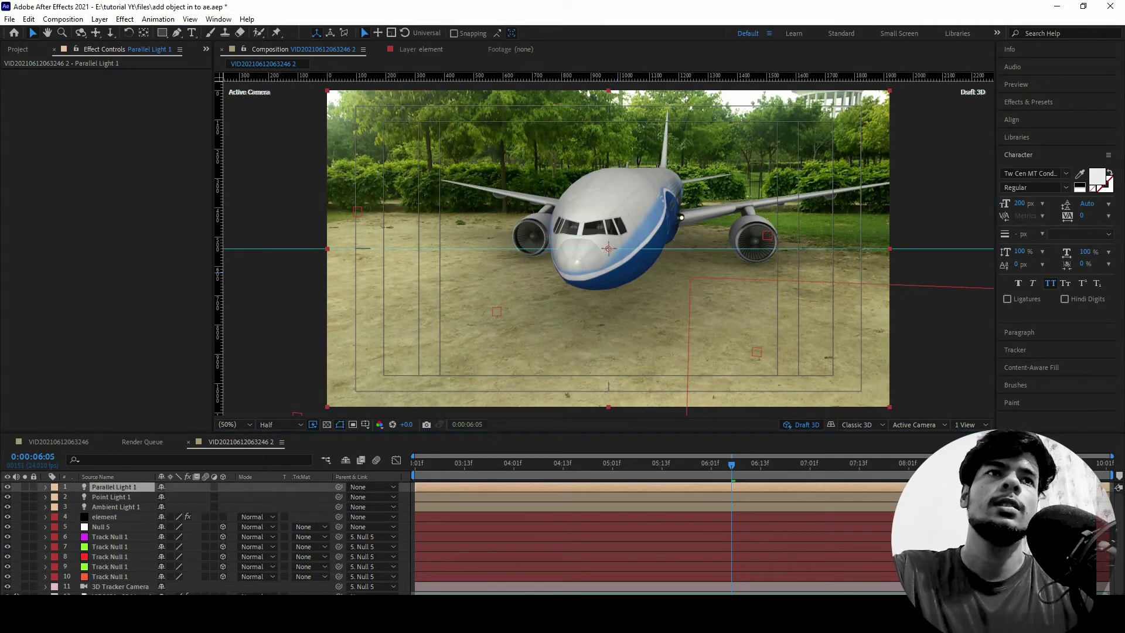
Step: Move Parallel Light 1's X position from 958 up to about 1564 and check frames
type("p")
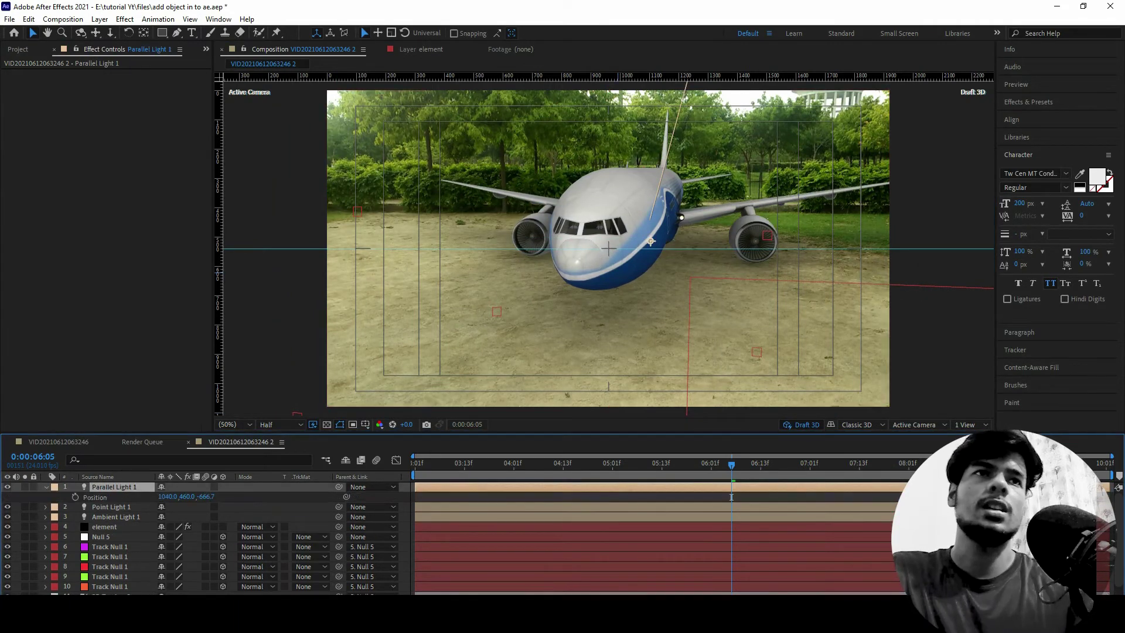
type("958")
key("Return")
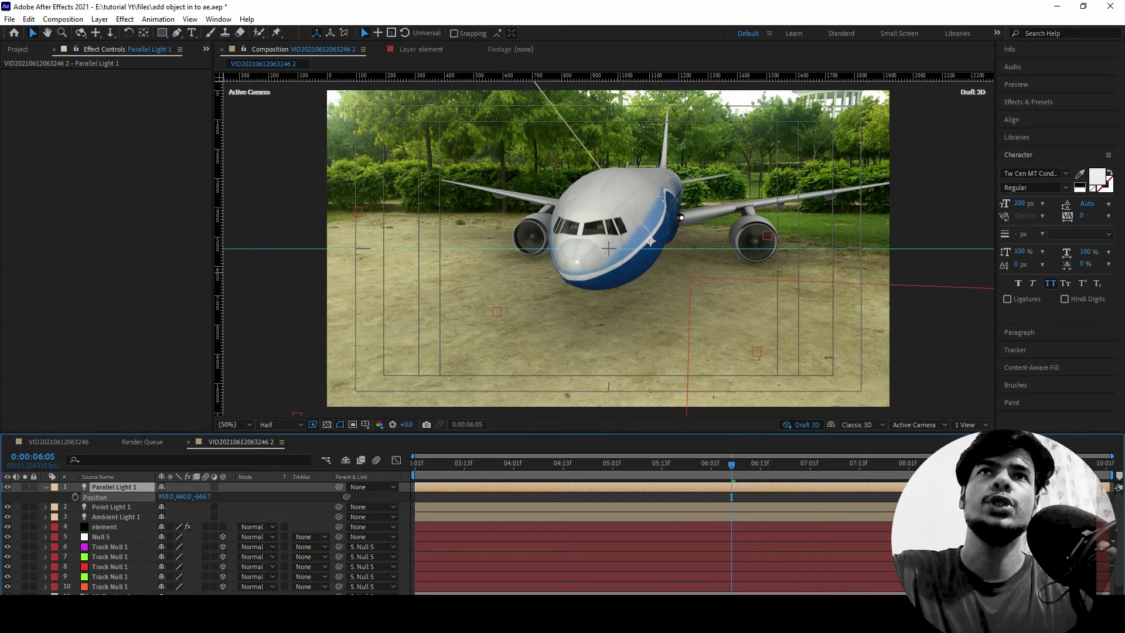
left_click_drag(166, 496, 246, 496)
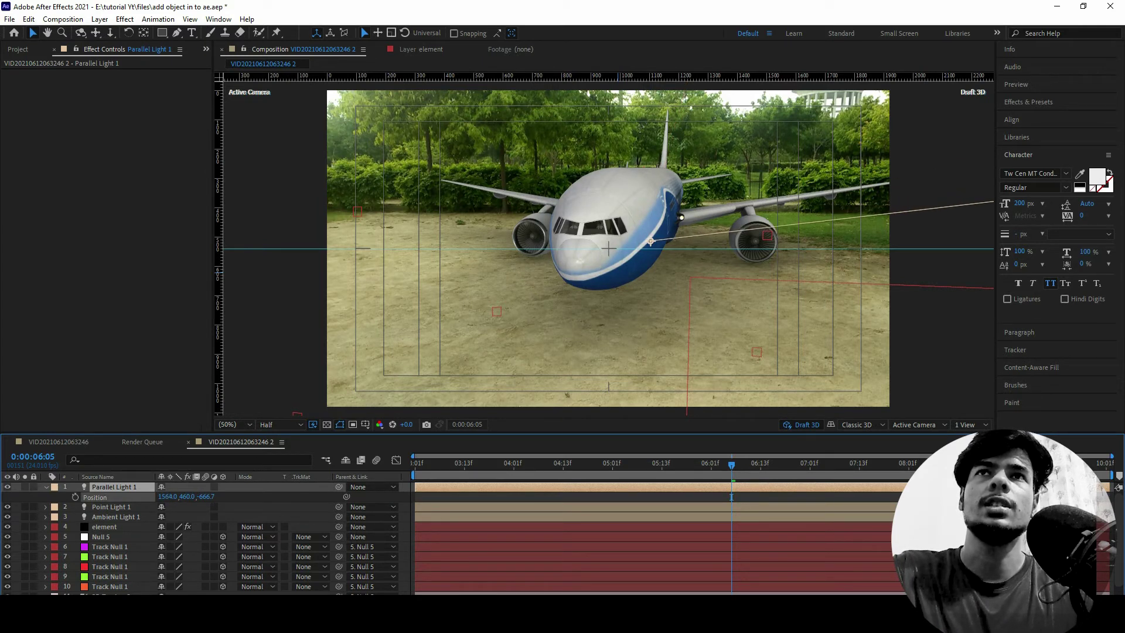
key("Page_Up")
key("Page_Up")
key("Page_Up")
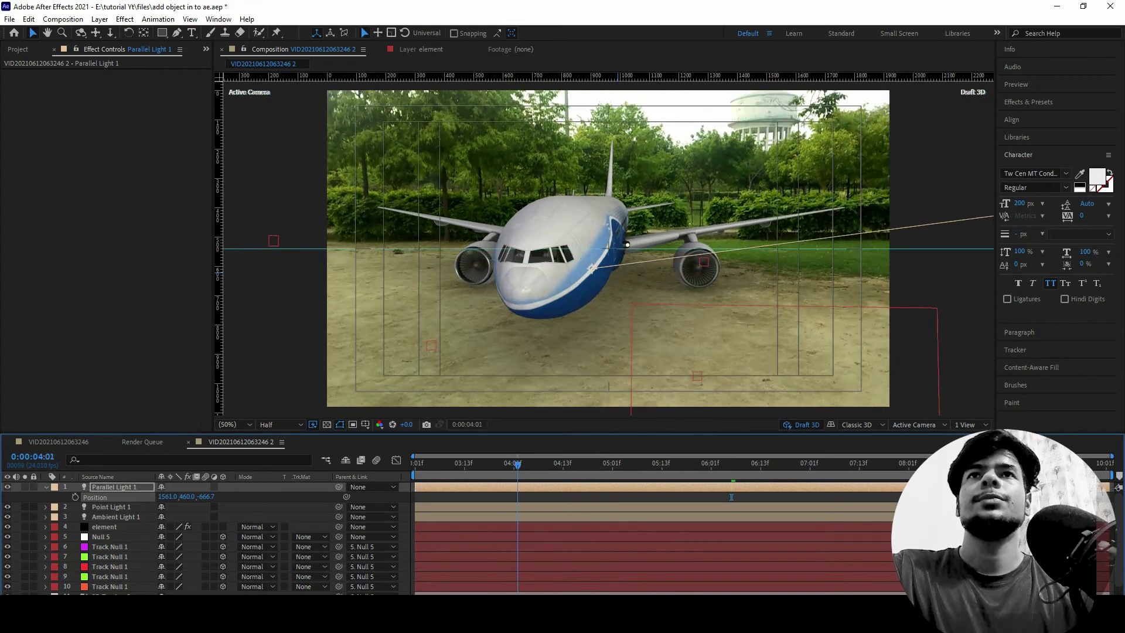
key("Page_Down")
key("Page_Down")
key("Page_Down")
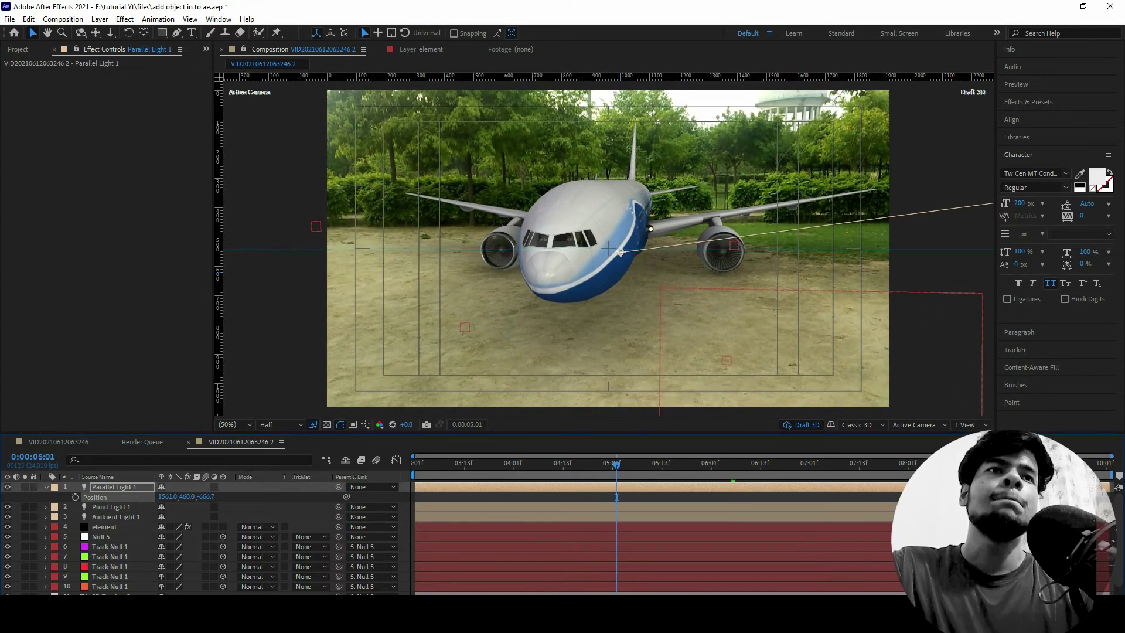
key("p")
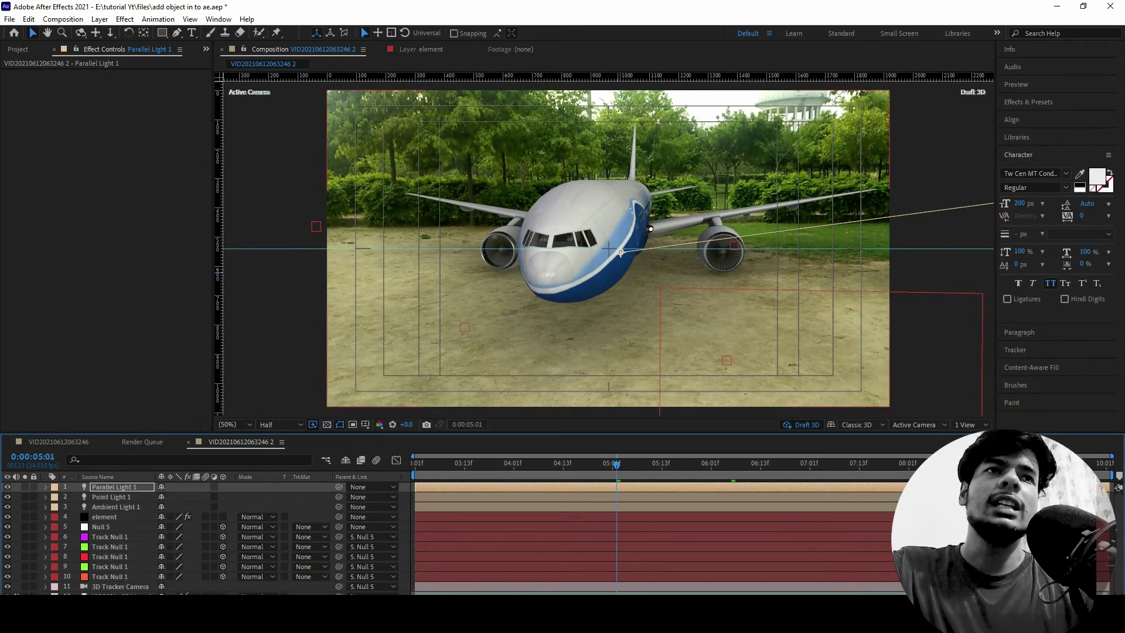
left_click(105, 517)
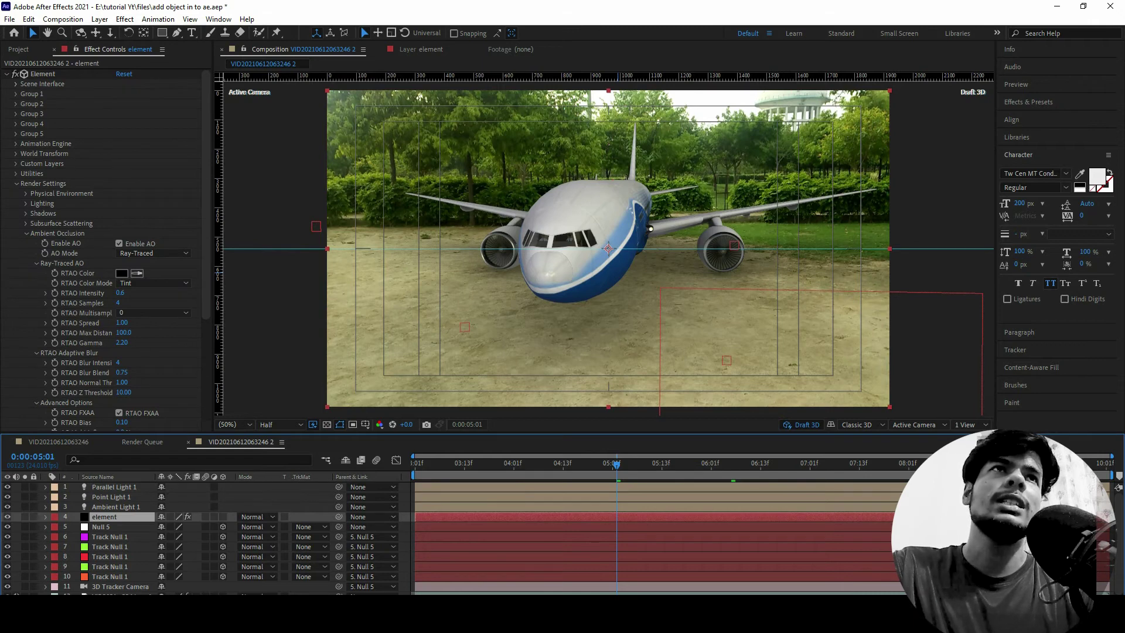
Step: Apply the V1_Environment Garden map in Element's scene setup, showing it behind the model
left_click(16, 84)
left_click(59, 99)
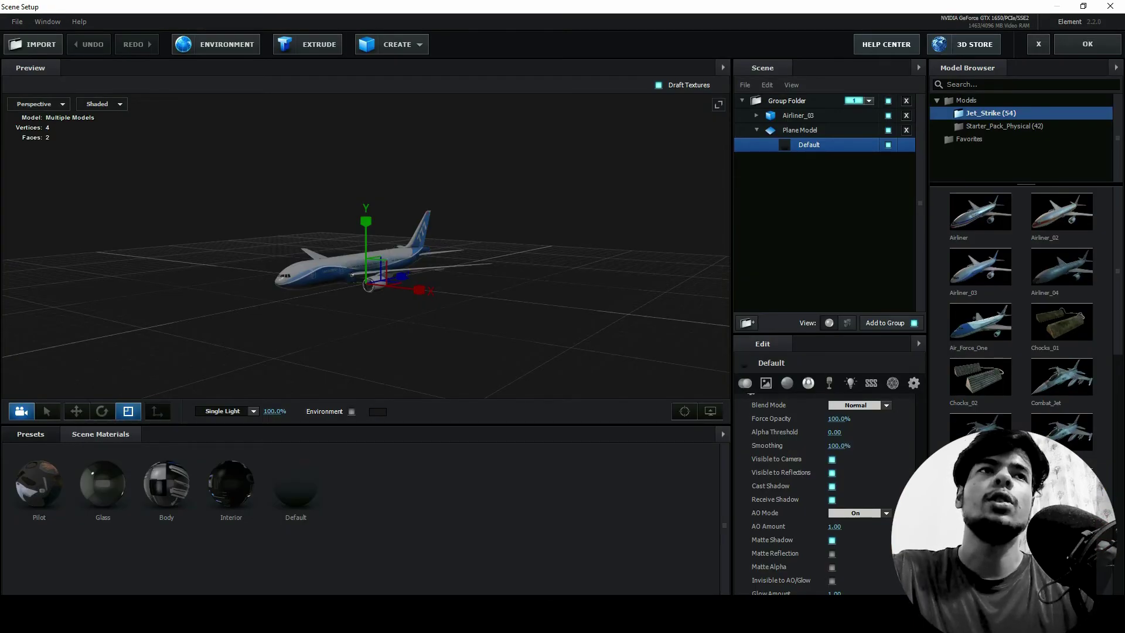
left_click(31, 434)
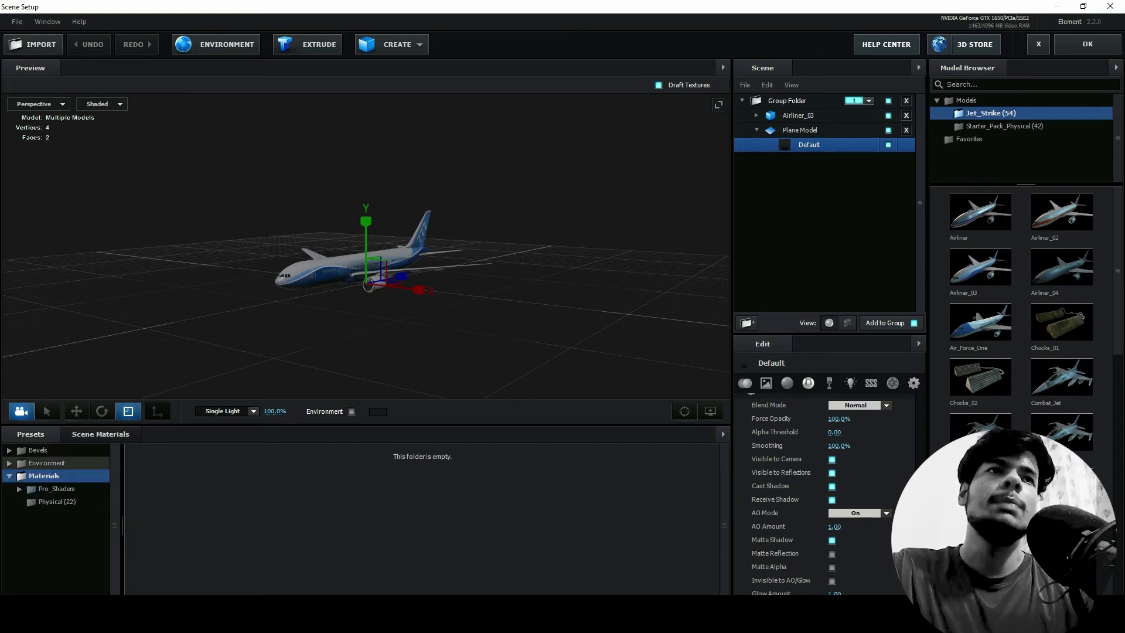
left_click(47, 463)
left_click(62, 476)
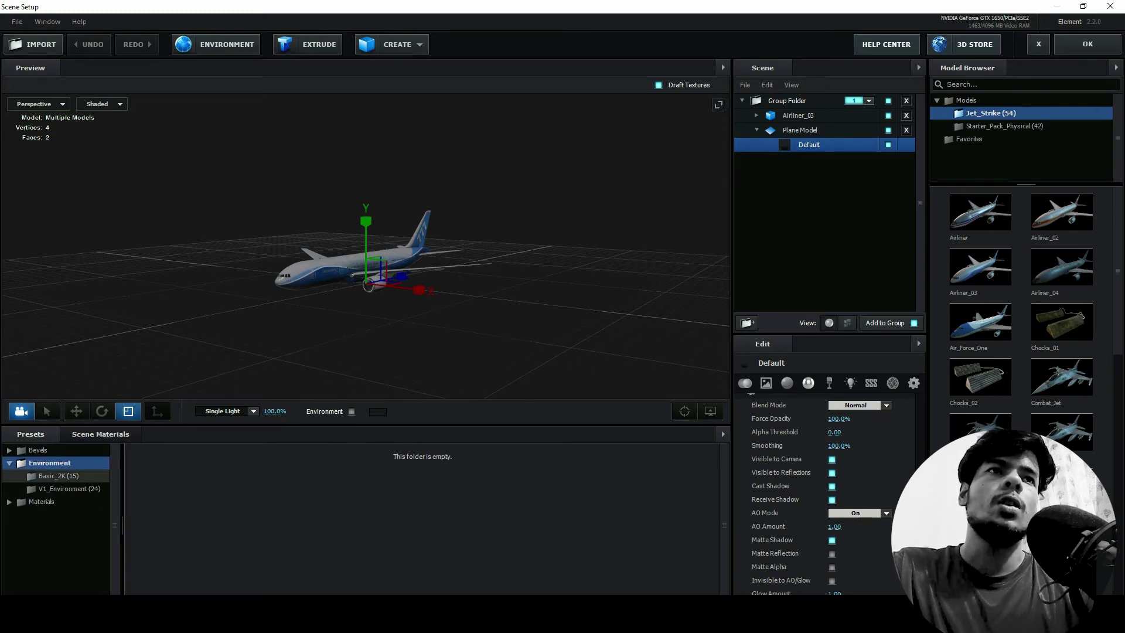
left_click(70, 489)
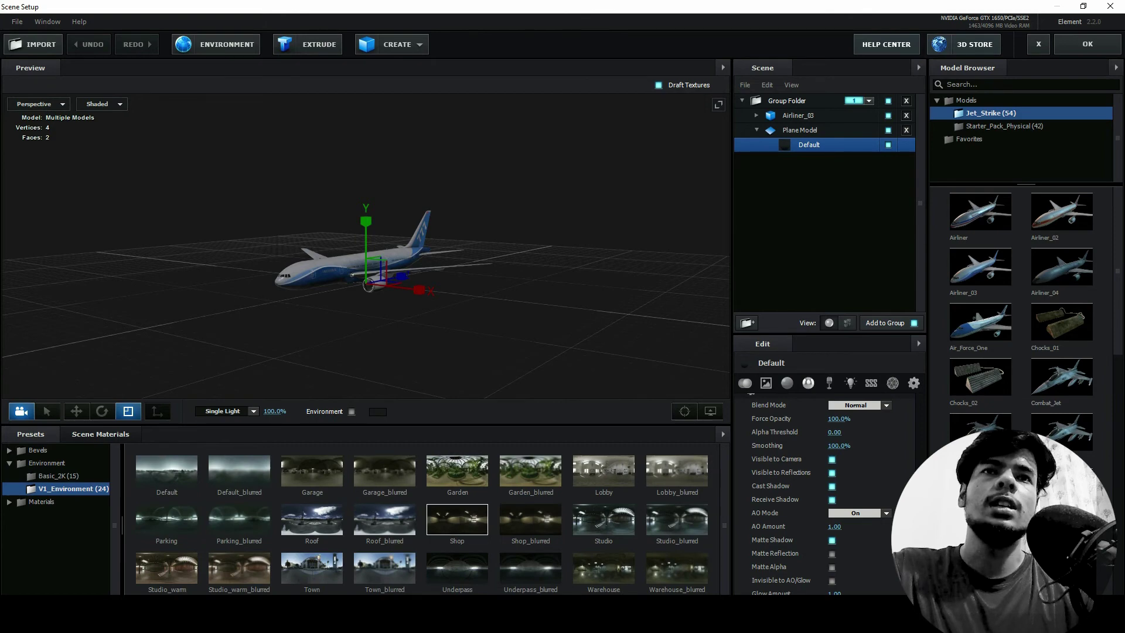
left_click(434, 483)
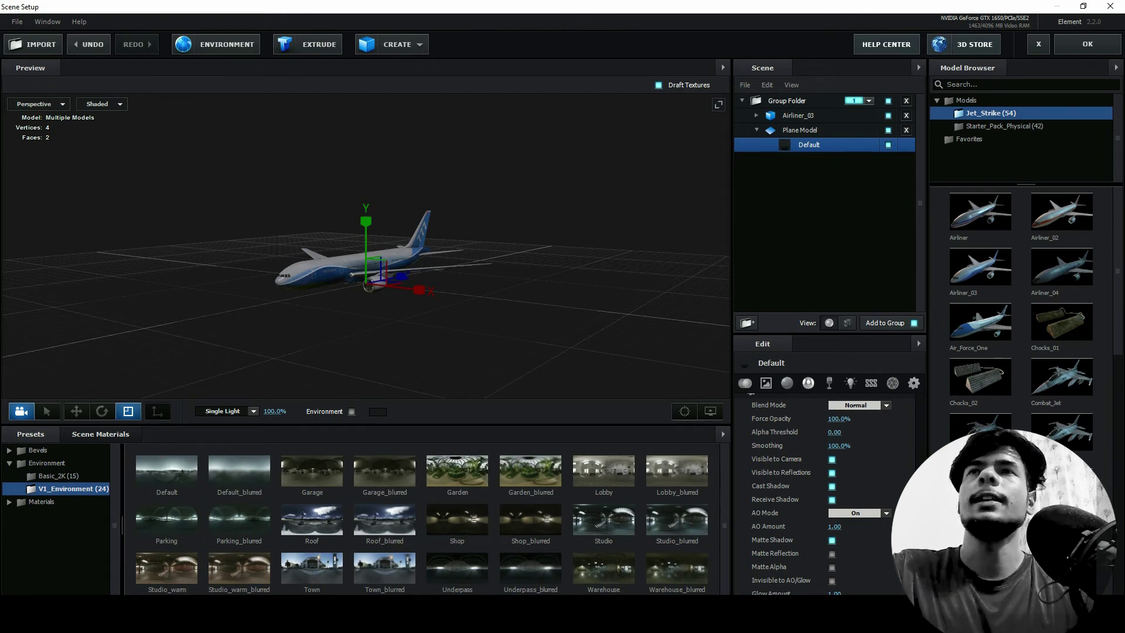
left_click(352, 411)
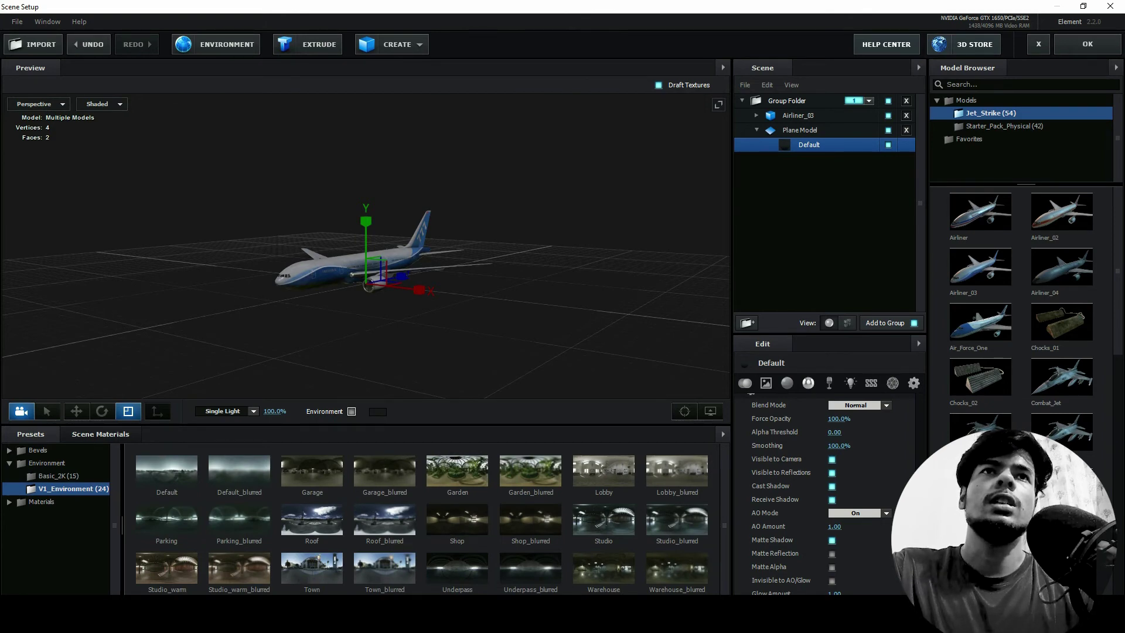
left_click_drag(364, 246, 386, 223)
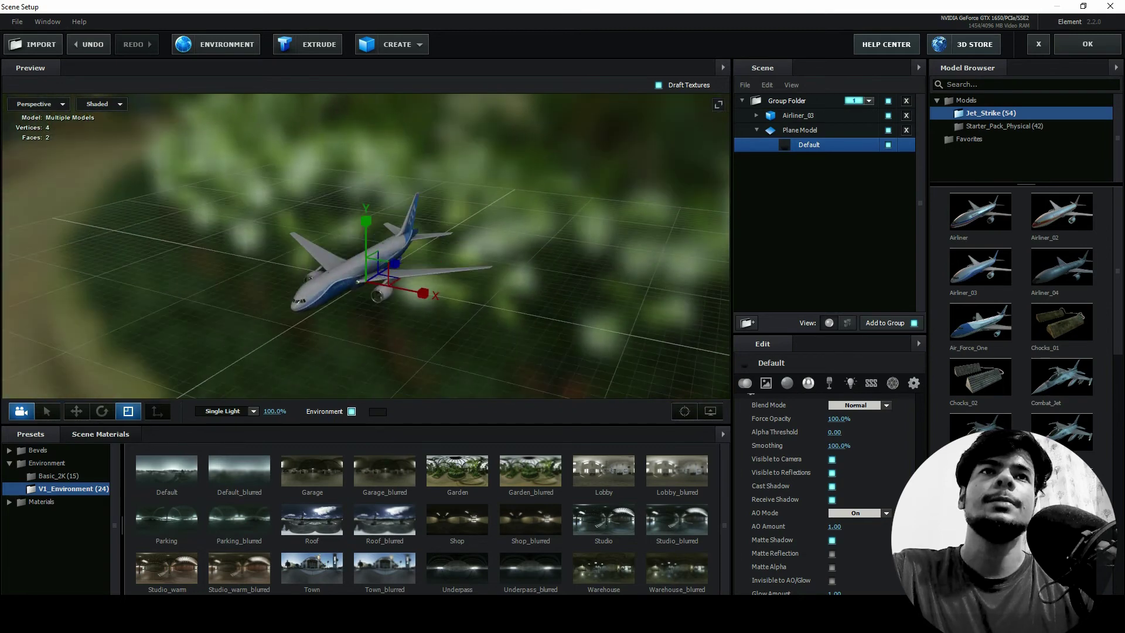
left_click(1088, 44)
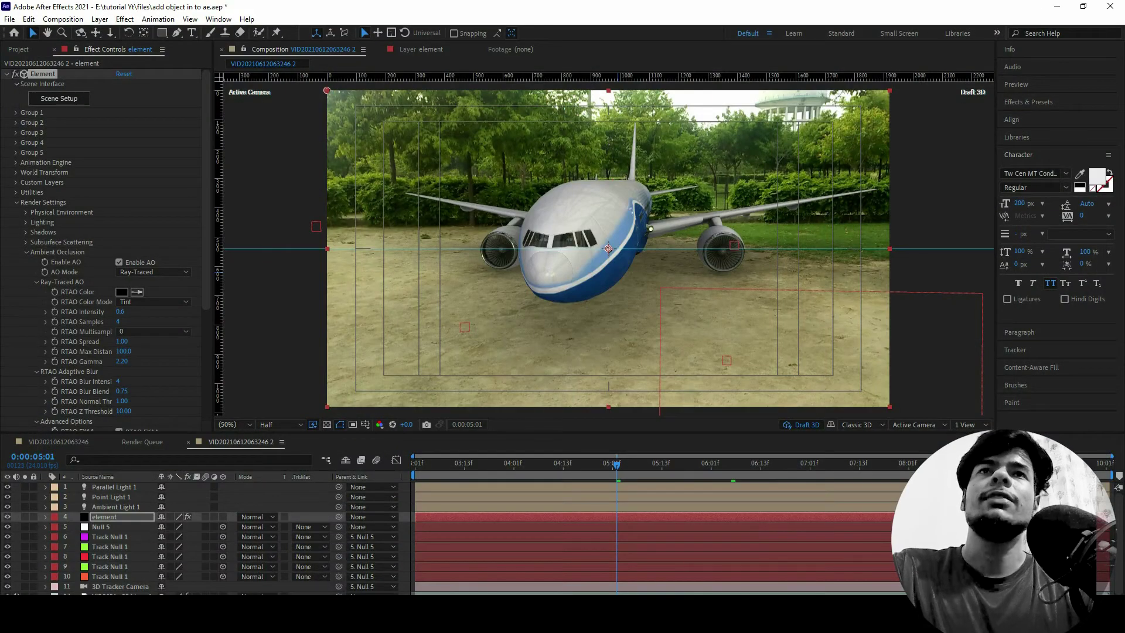
Step: Preview the shot, then set Physical Environment Exposure to 1.25 and Gamma to 1.56
key("space")
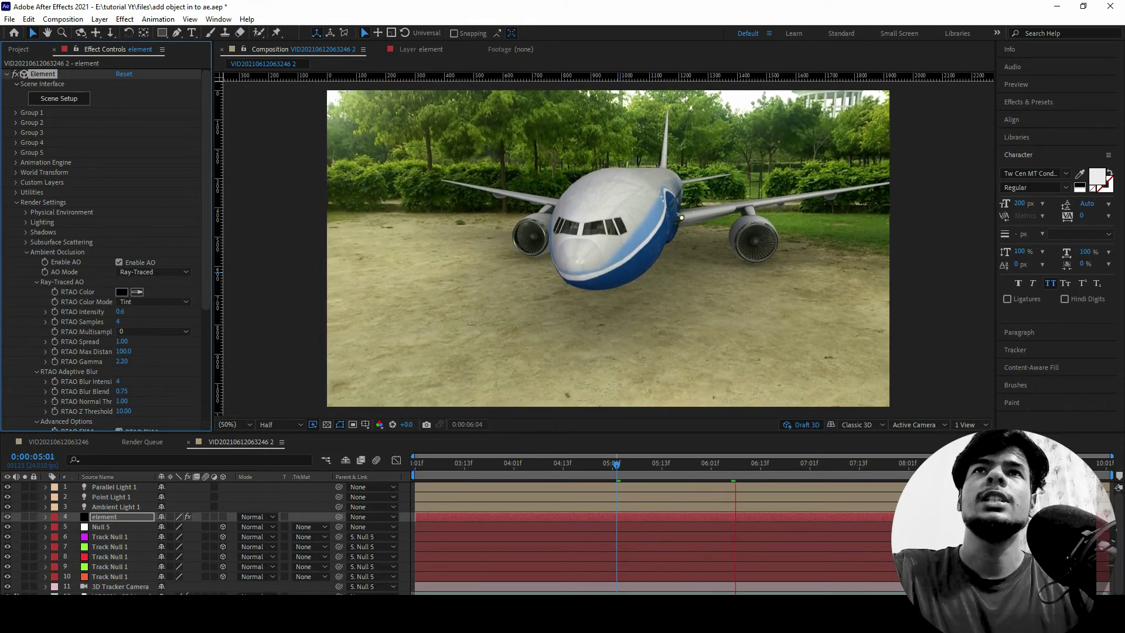
key("space")
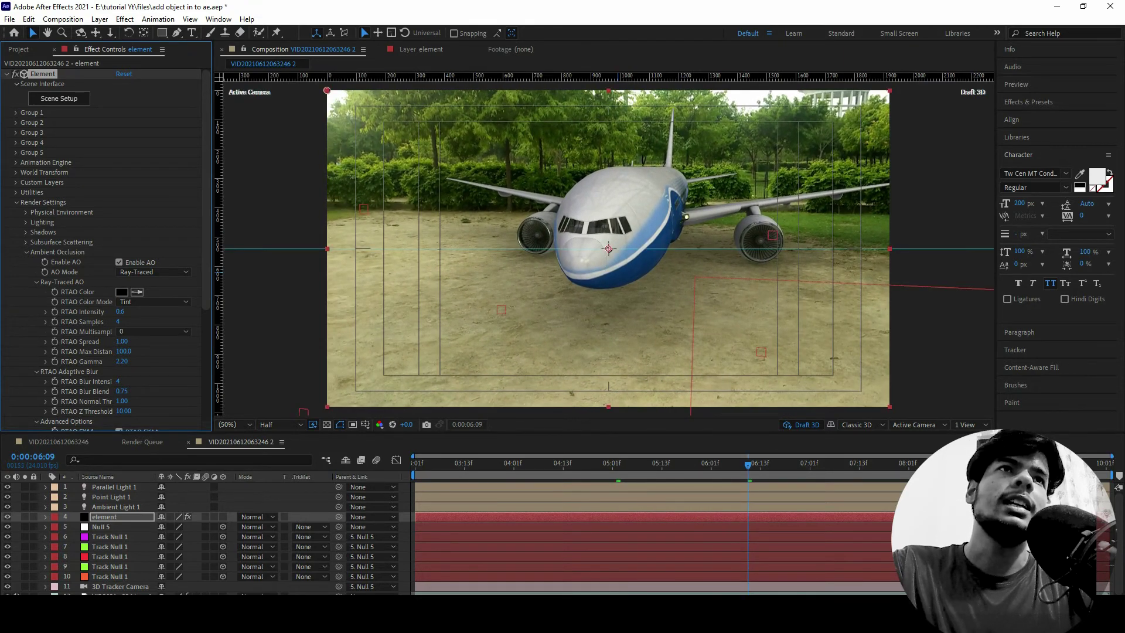
left_click(27, 252)
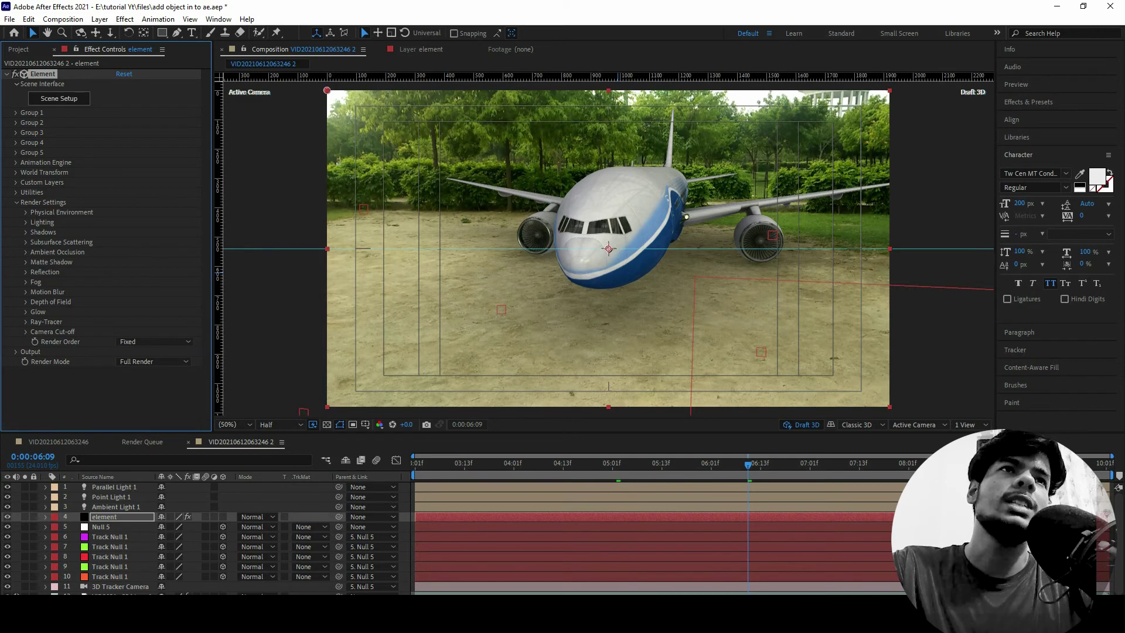
left_click(27, 272)
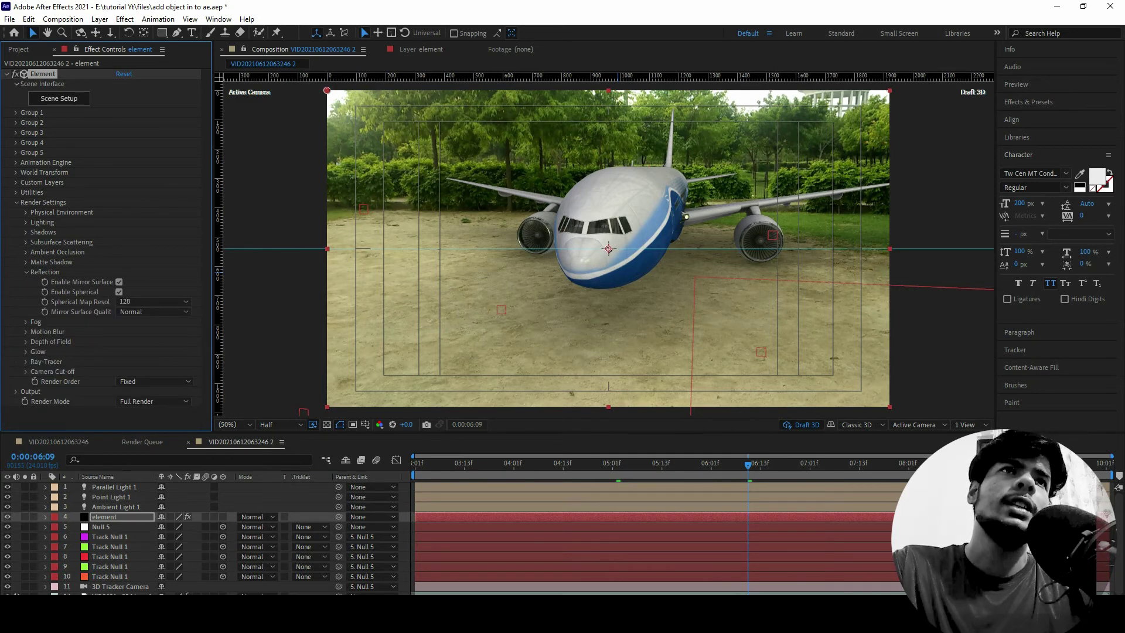
left_click(27, 212)
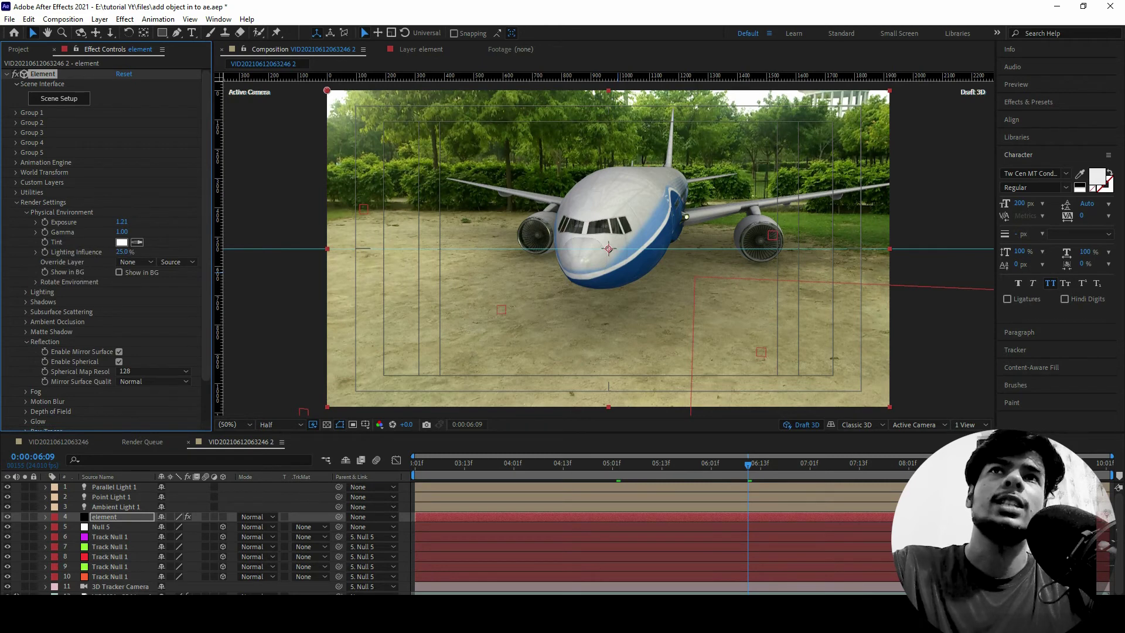
left_click_drag(122, 232, 141, 232)
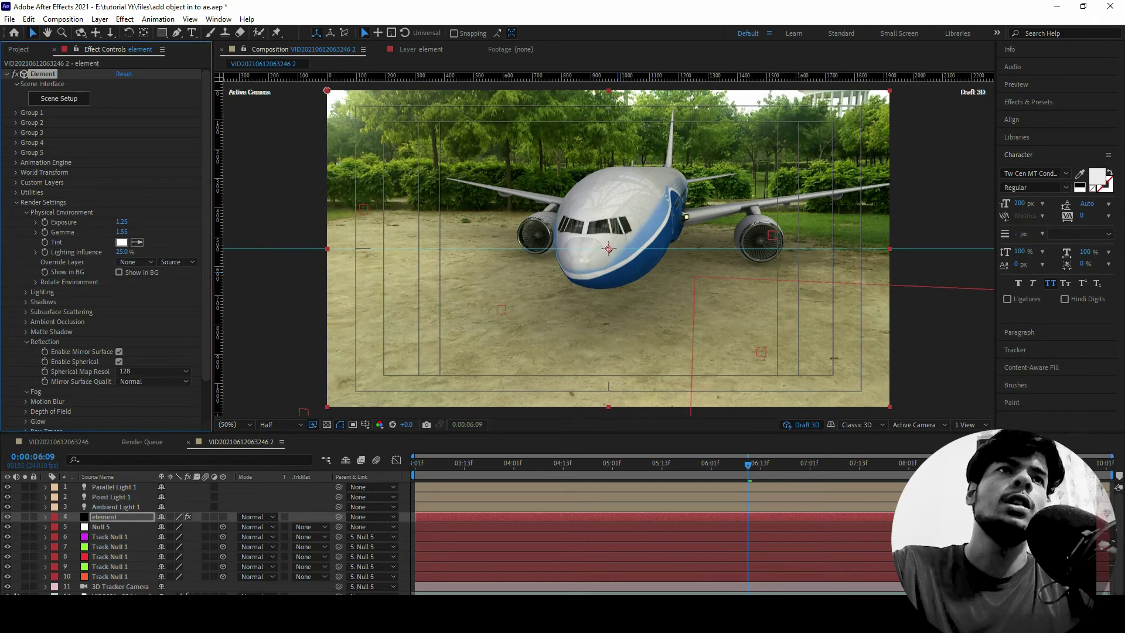
left_click(26, 391)
Step: Enable fog for the Element airplane scene
left_click(119, 376)
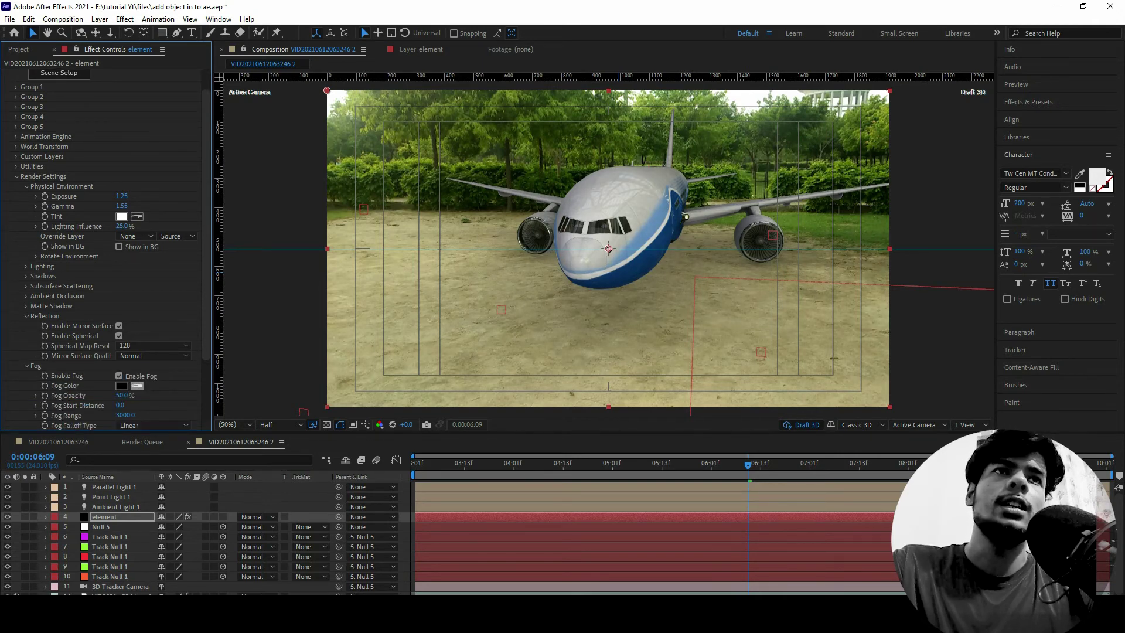
left_click(137, 385)
key("Escape")
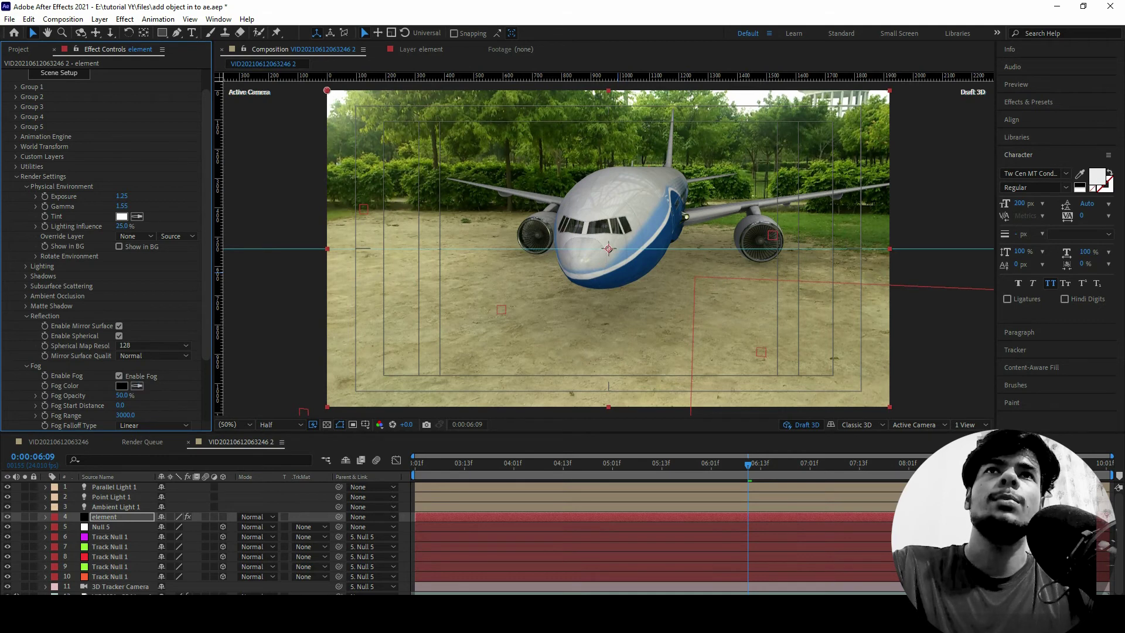
Step: Tint the fog a muted olive colour, 797045, and review an earlier frame
left_click(121, 386)
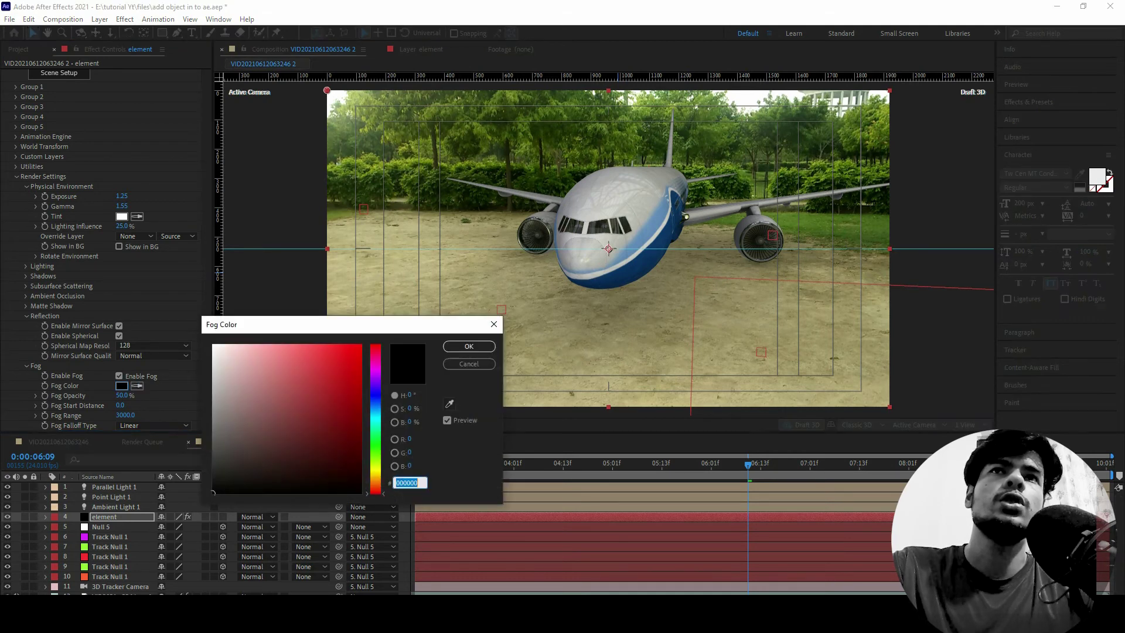
left_click(277, 358)
left_click_drag(278, 358, 277, 360)
left_click_drag(376, 493, 375, 489)
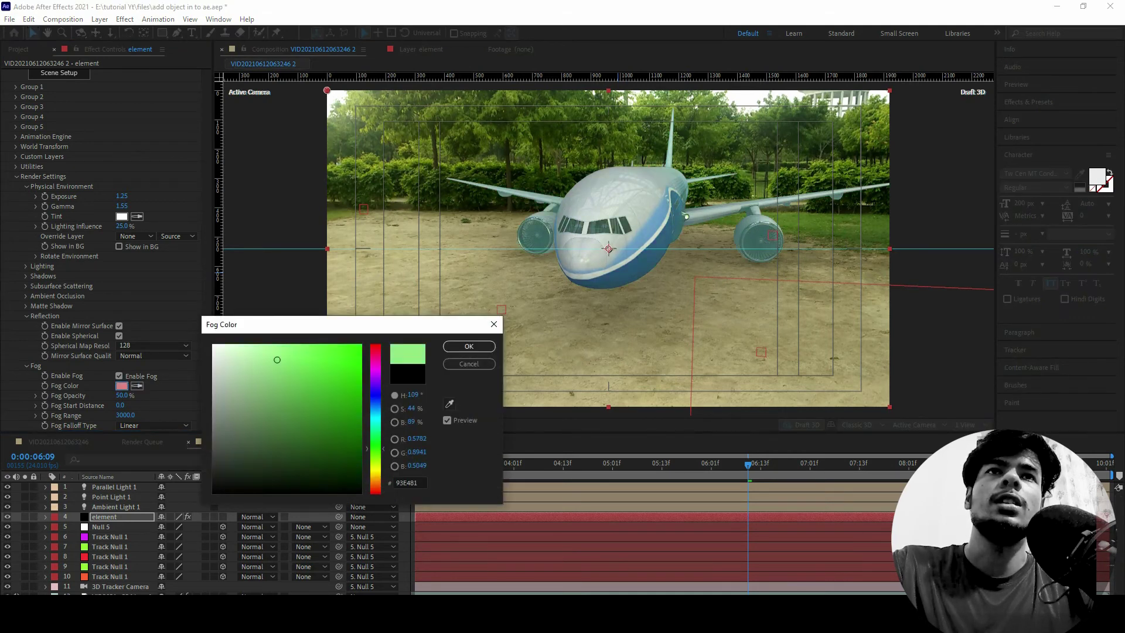
left_click_drag(277, 360, 304, 371)
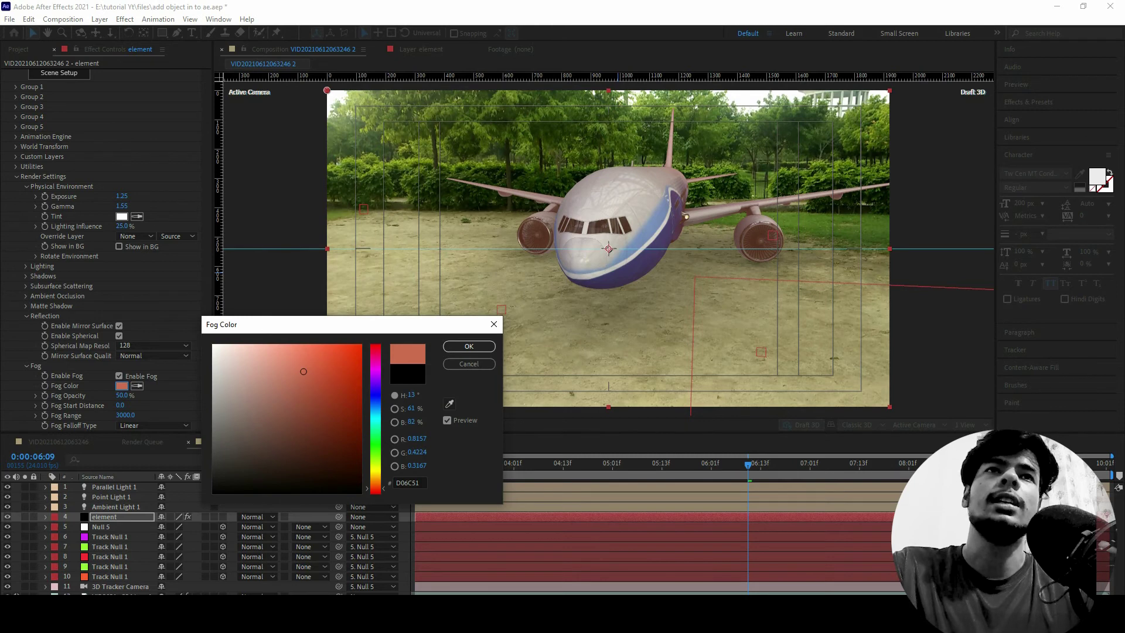
mouse_move(304, 372)
left_mouse_down()
mouse_move(297, 401)
mouse_move(255, 420)
left_mouse_up()
left_click_drag(375, 487, 375, 473)
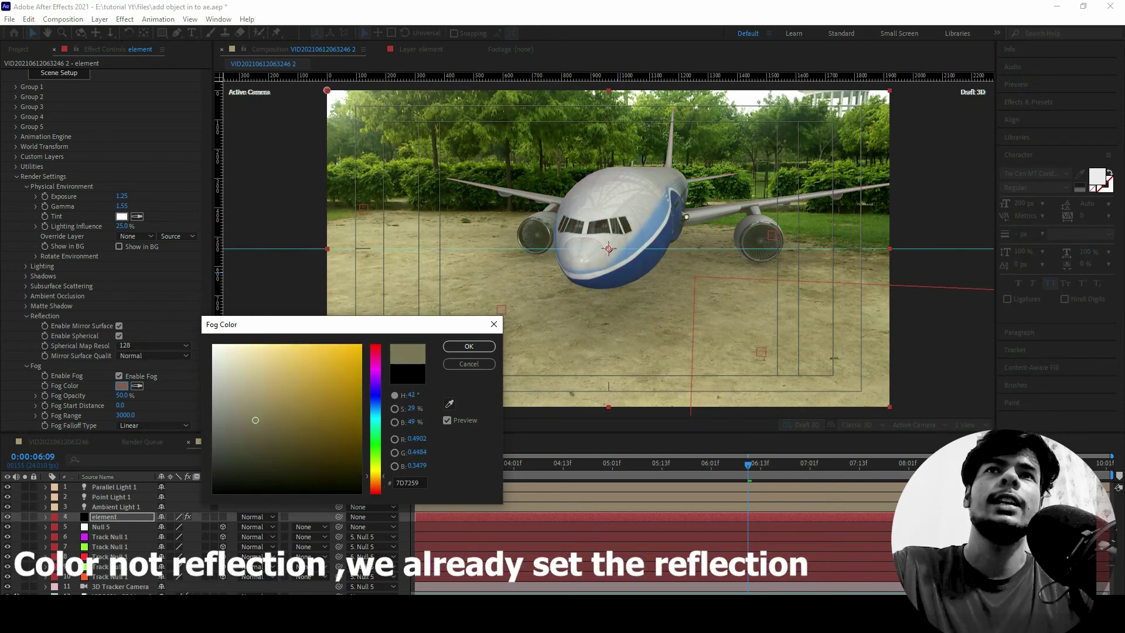
left_click_drag(314, 381, 277, 423)
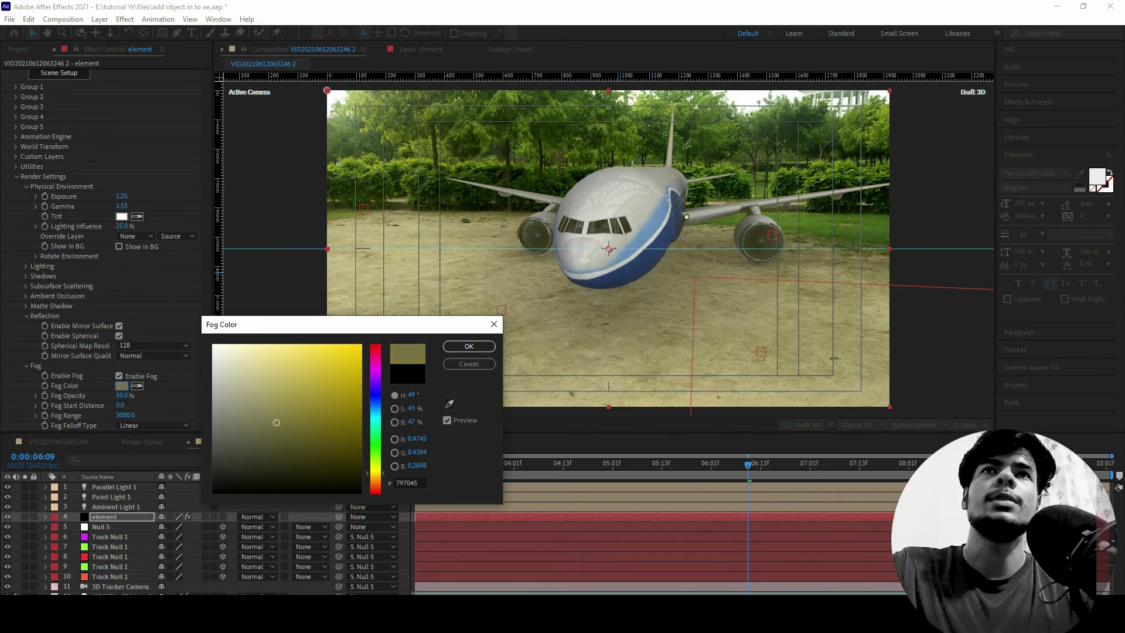
left_click(468, 346)
left_click_drag(509, 464, 472, 469)
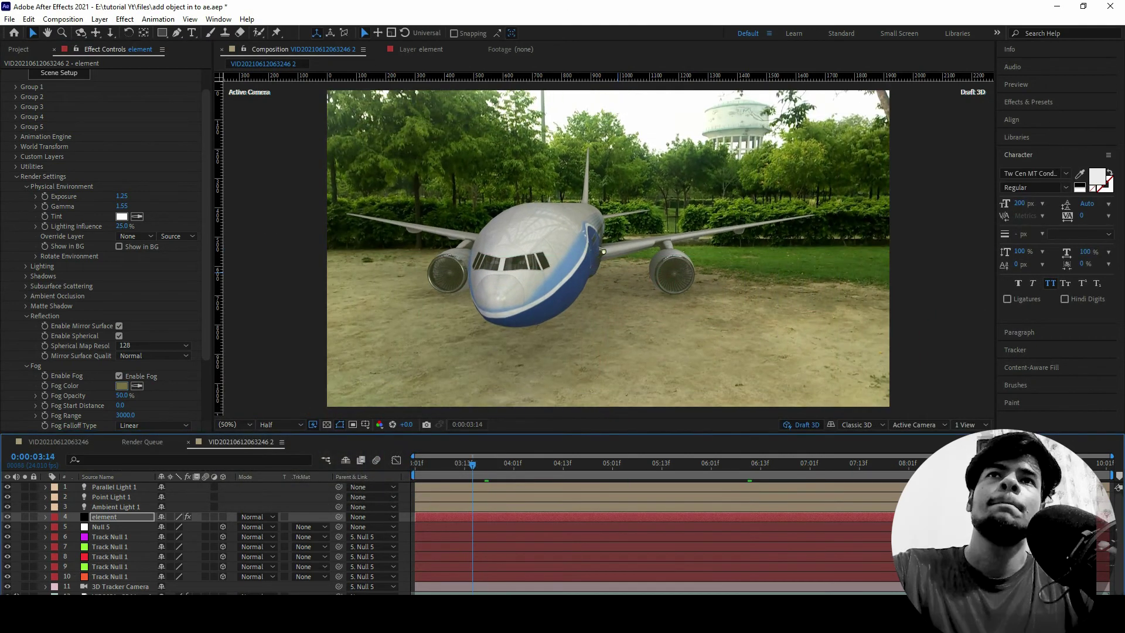
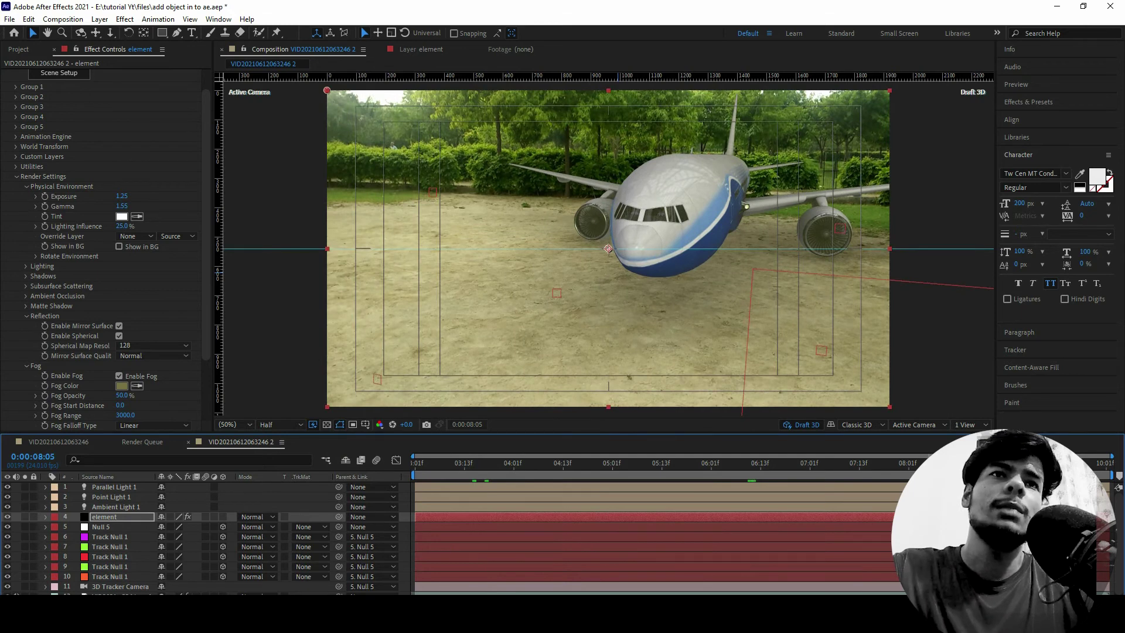
Step: Create a new adjustment layer from the viewer's context menu and move it to the top of the layer stack
right_click(316, 354)
mouse_move(364, 362)
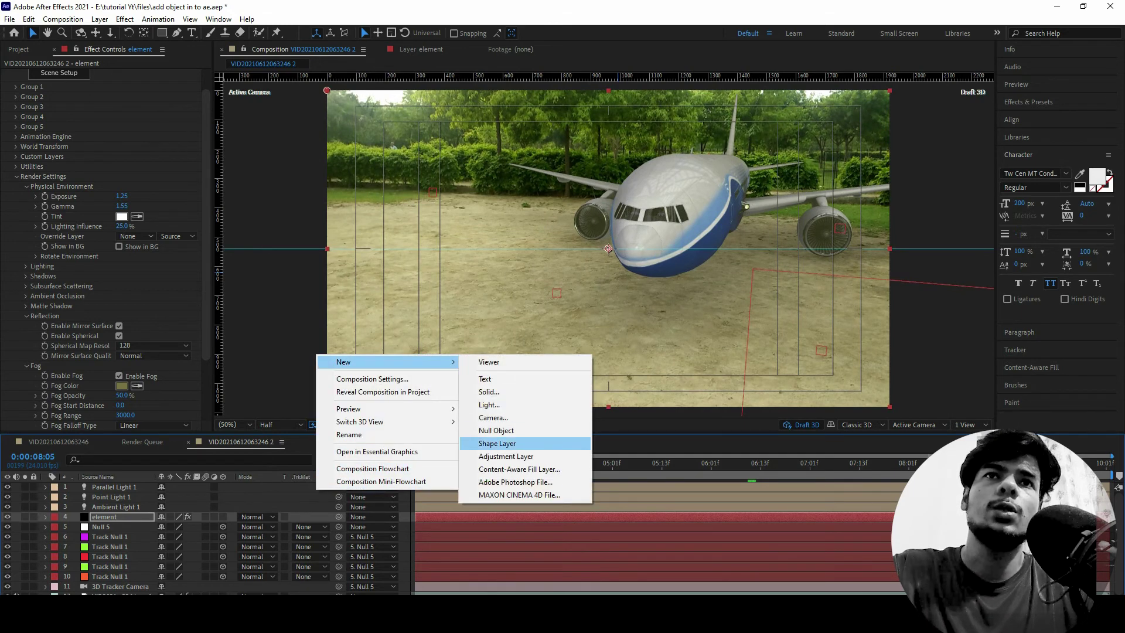
left_click(506, 456)
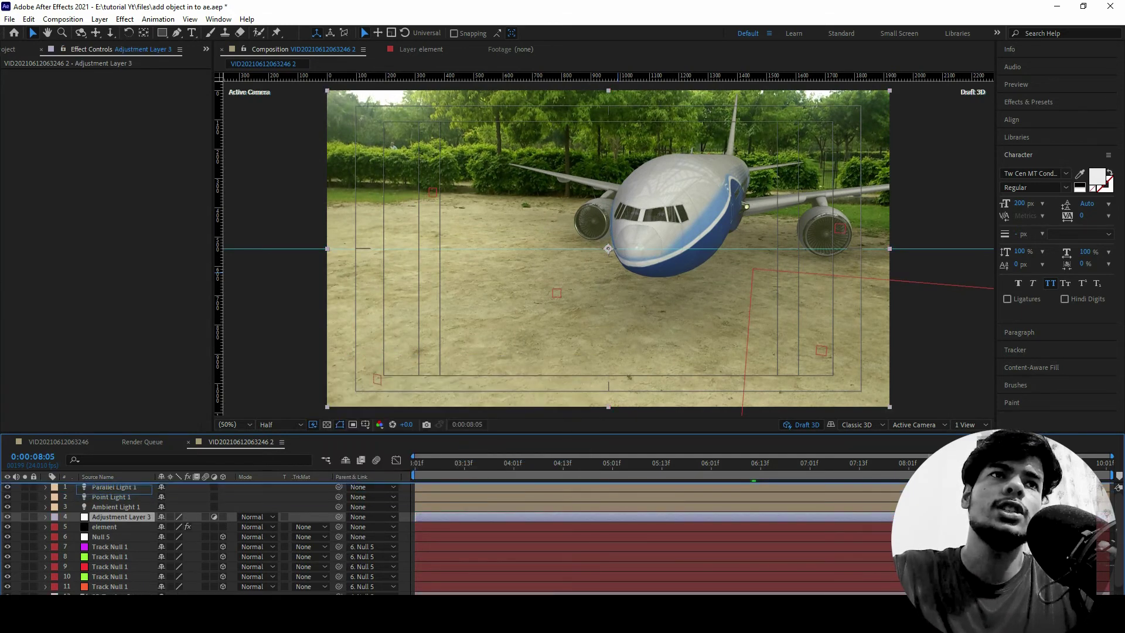
key("ctrl+shift+bracketright")
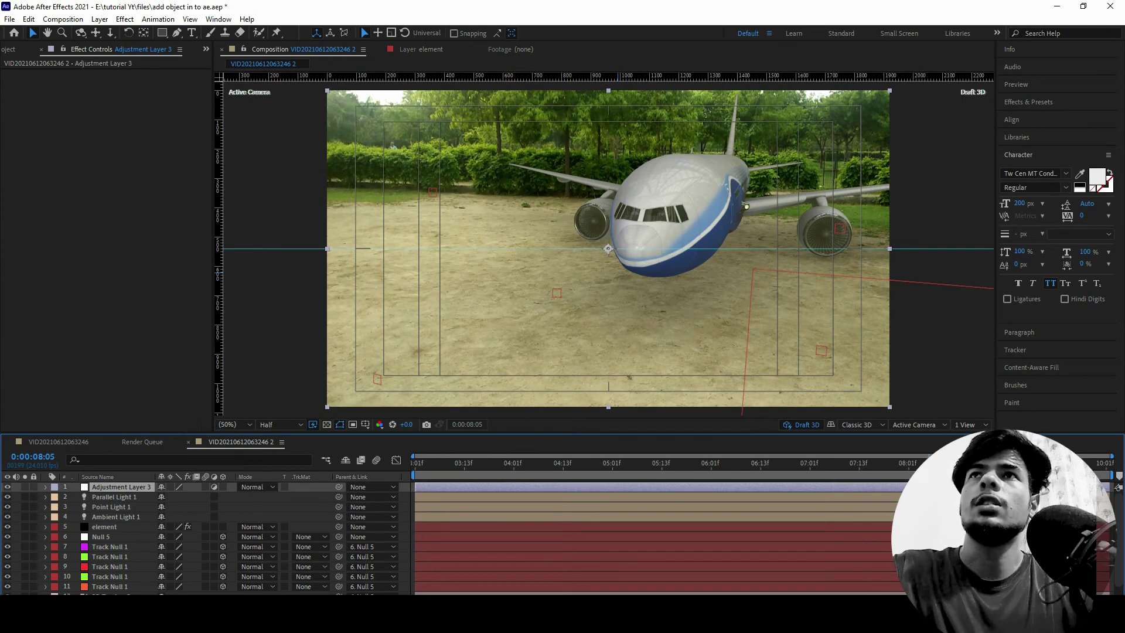
key("ctrl+5")
Step: Apply Curves to Adjustment Layer 3, move the playhead to 0:00:04:04, and collapse the effect
type("curv")
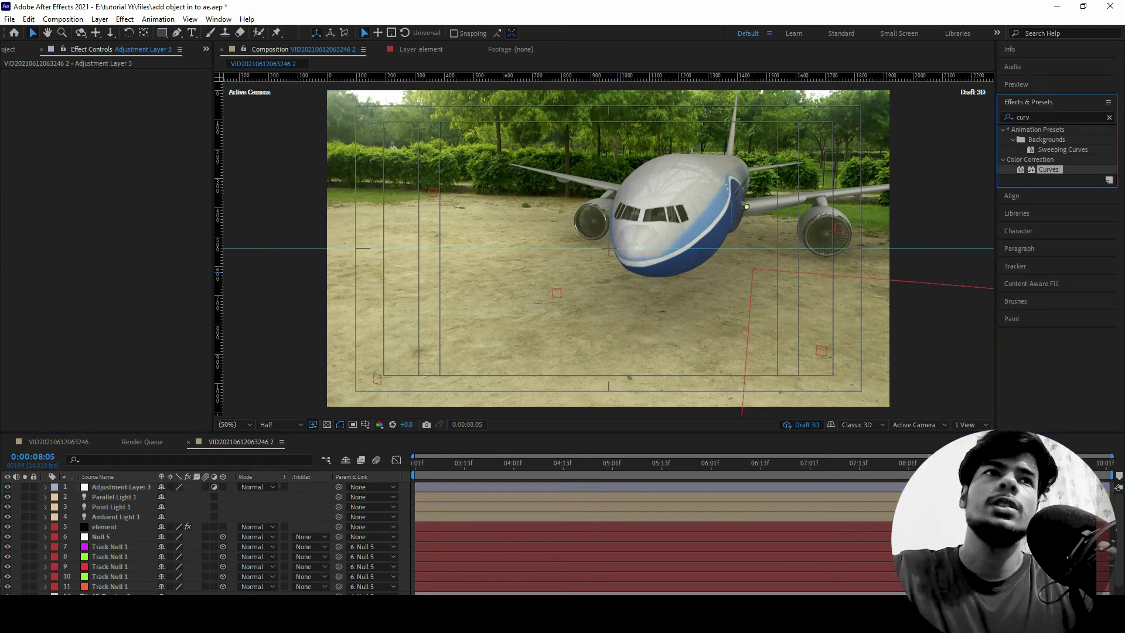
left_click_drag(1048, 170, 117, 487)
left_click(530, 463)
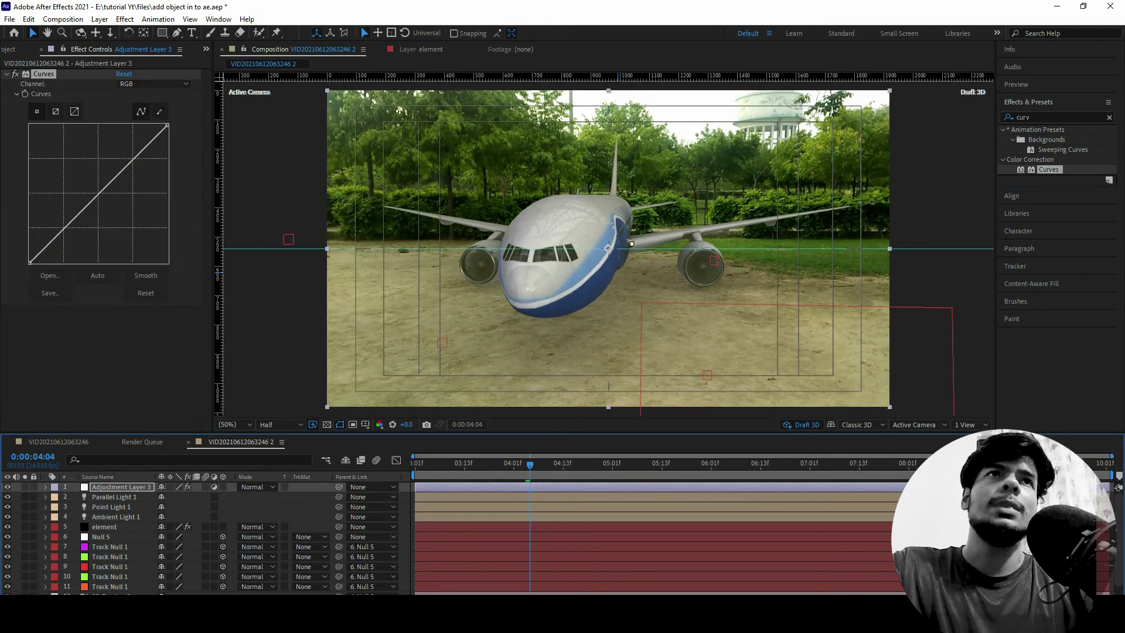
left_click(6, 74)
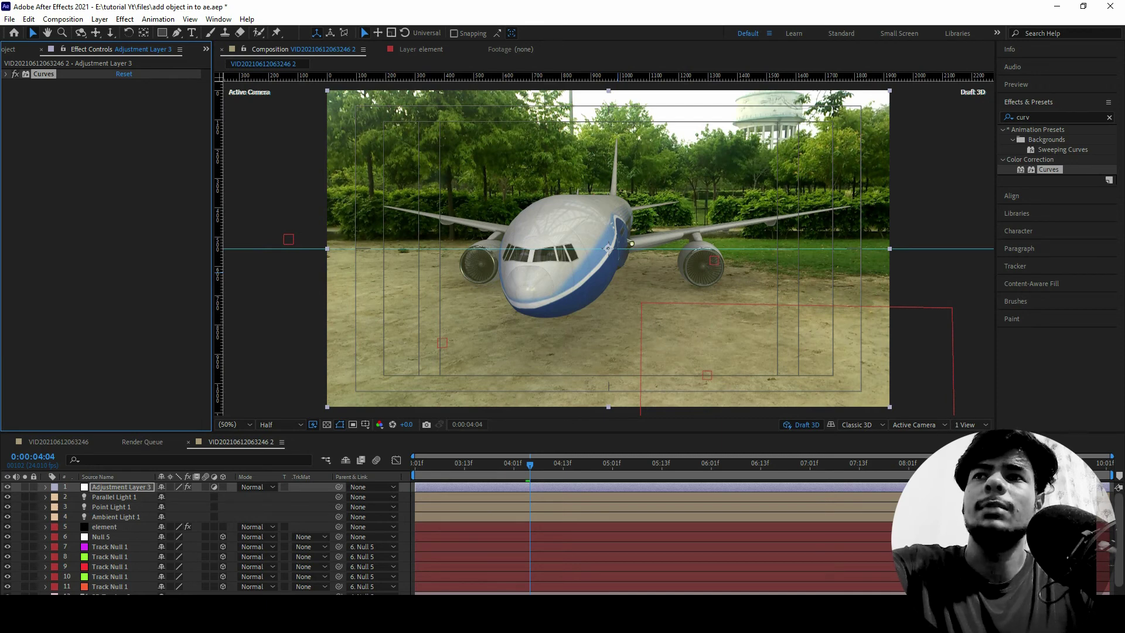
scroll(234, 540, "down", 1)
Step: Show the VID mp4 layer's 3D Camera Tracker track points, then deselect the layer to hide them
left_click(120, 593)
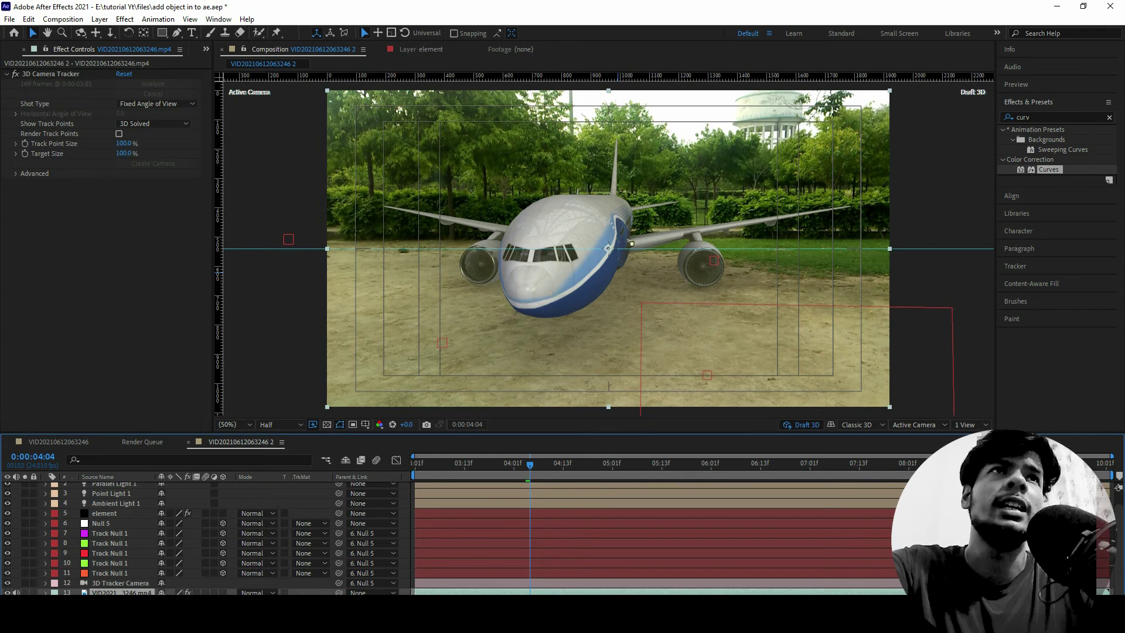
left_click(51, 74)
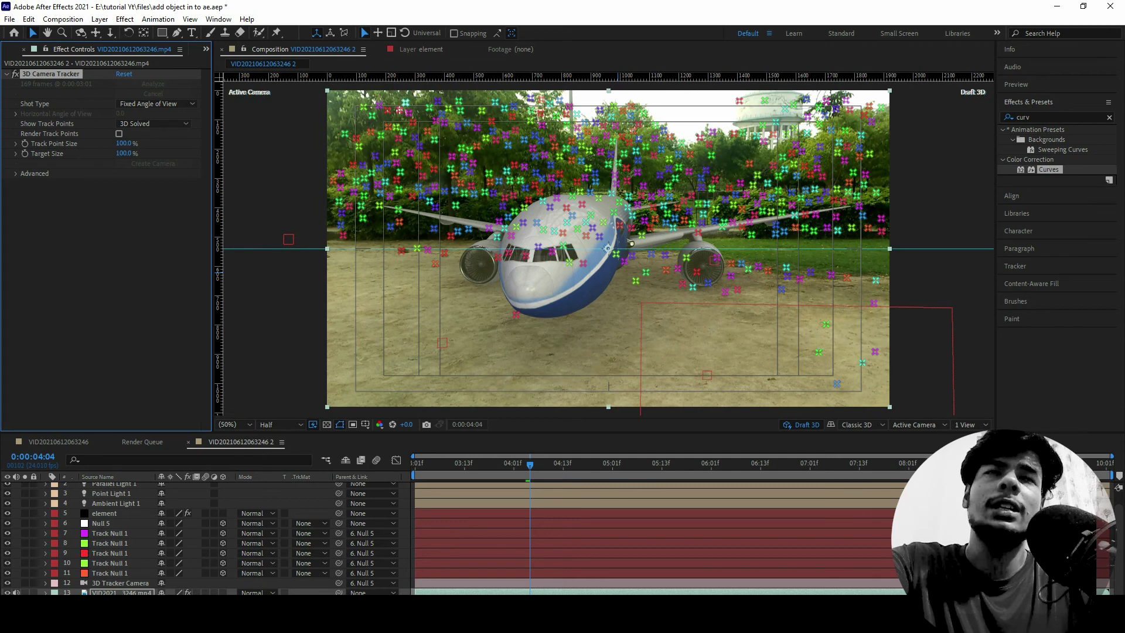
left_click(405, 103)
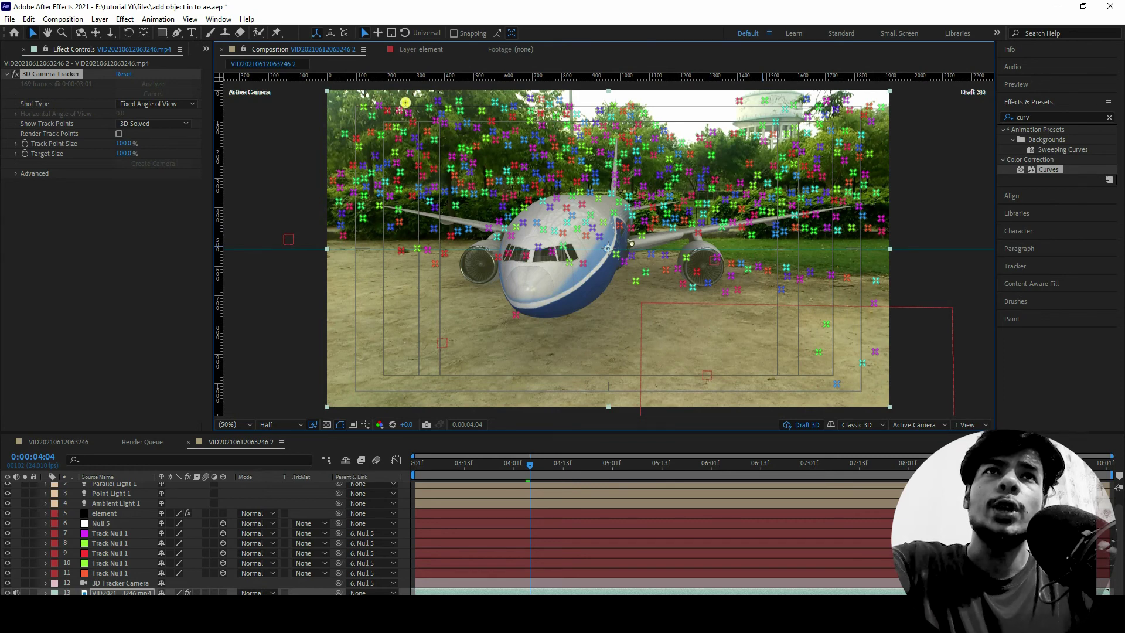
key("F2")
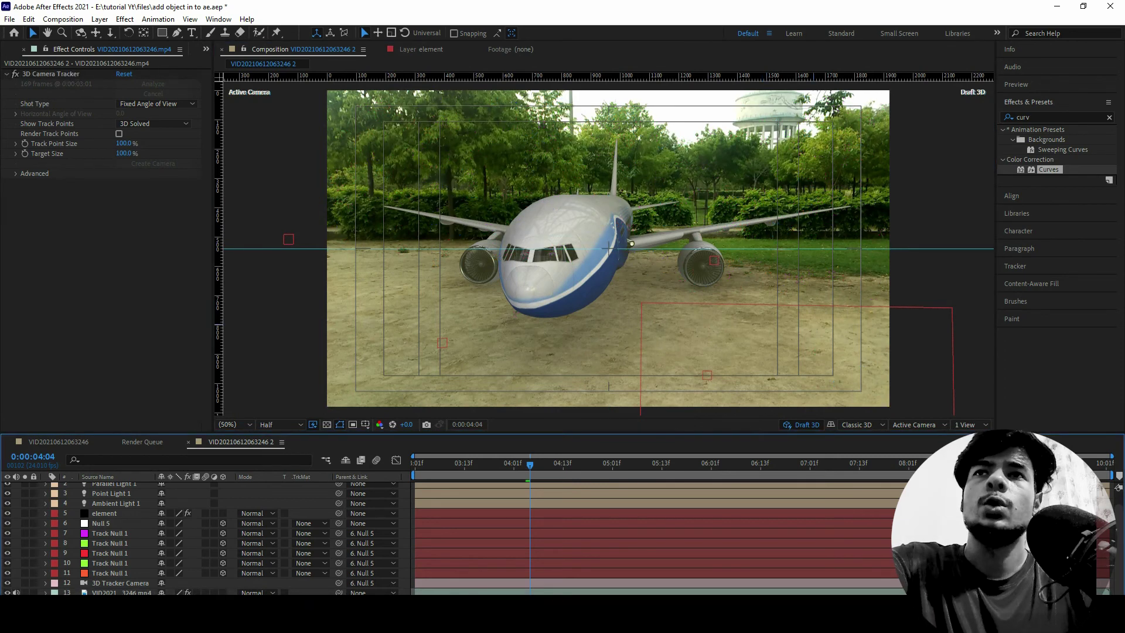
left_click(917, 424)
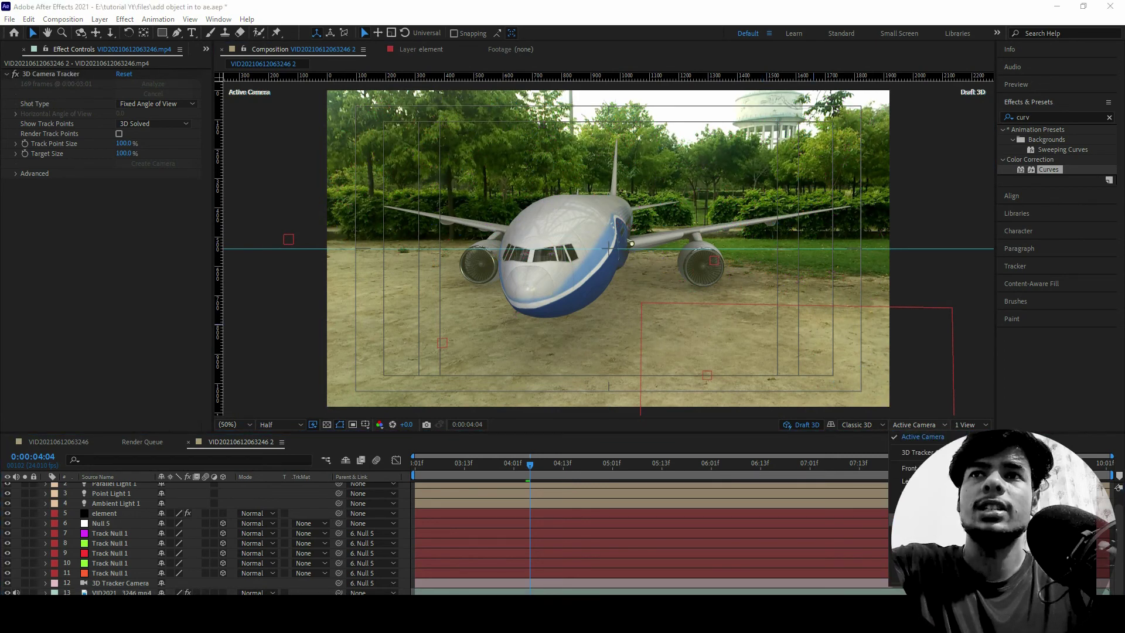
left_click(909, 494)
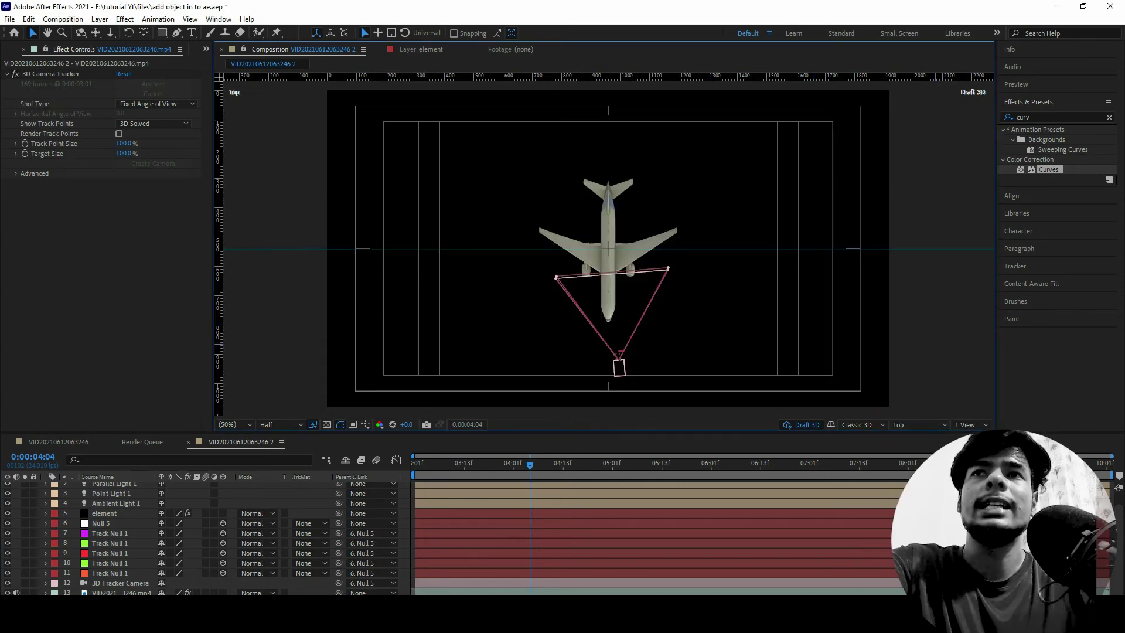
left_click(917, 425)
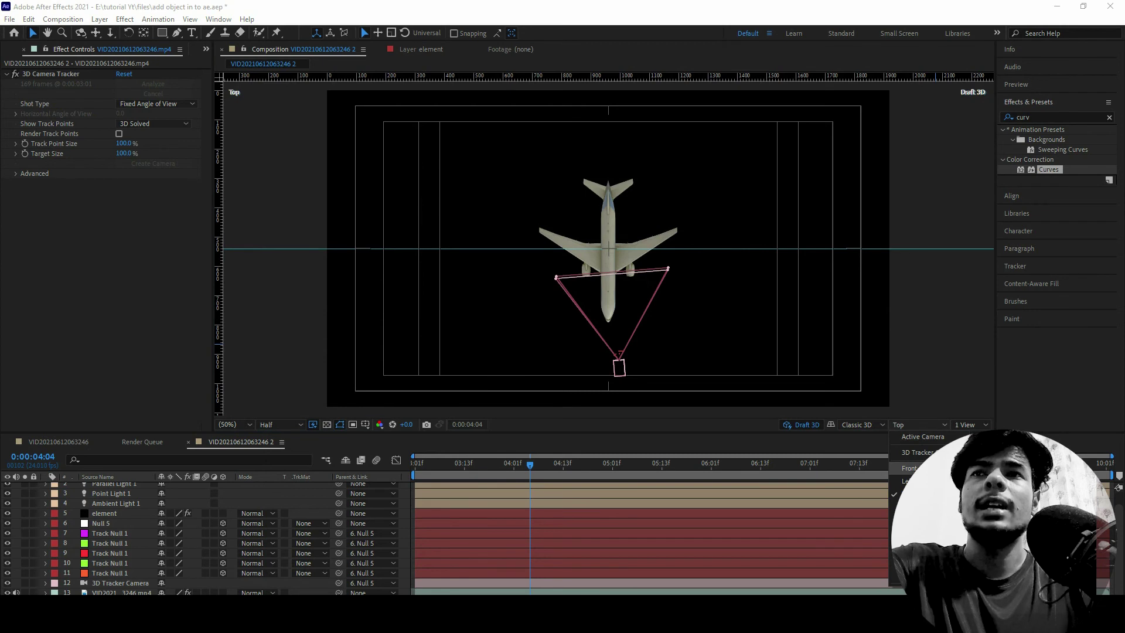
left_click(910, 468)
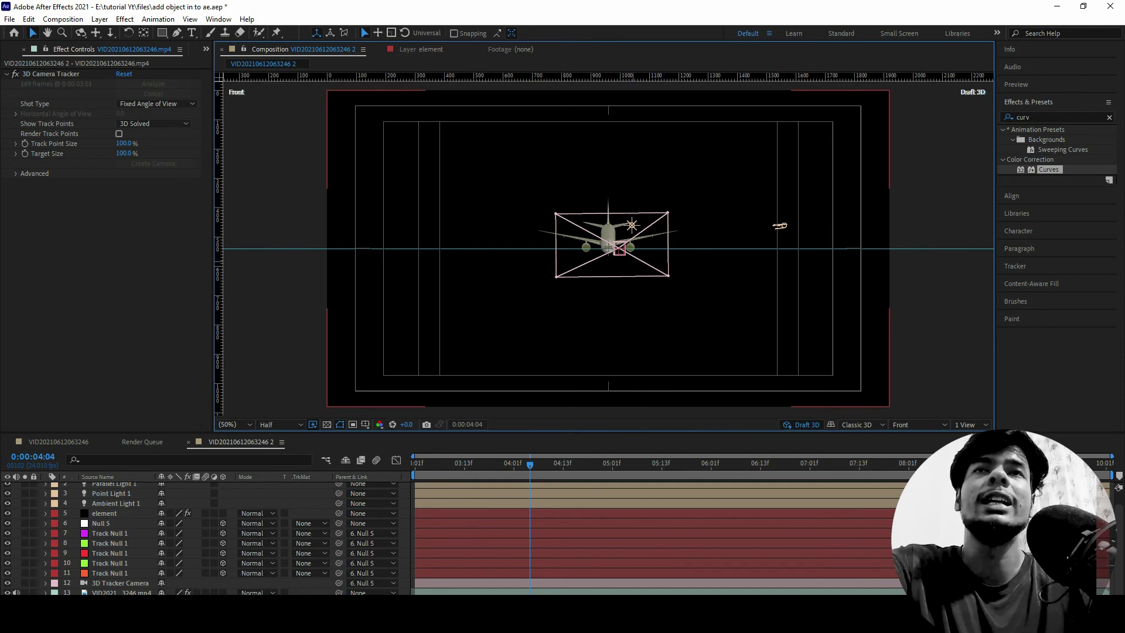
left_click(110, 534)
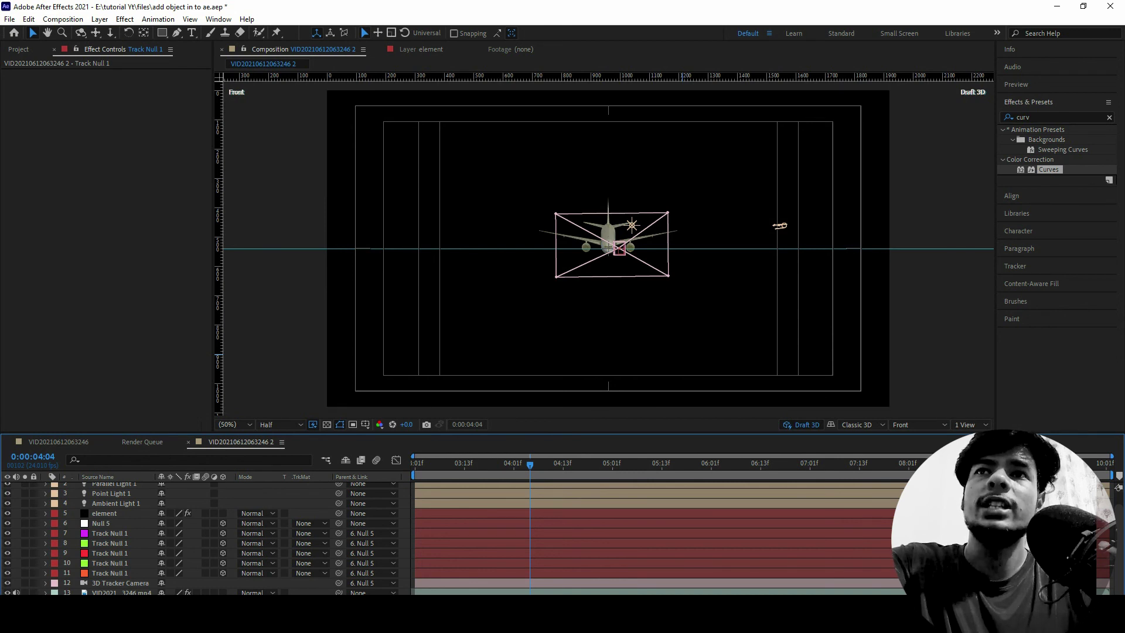
left_click(919, 424)
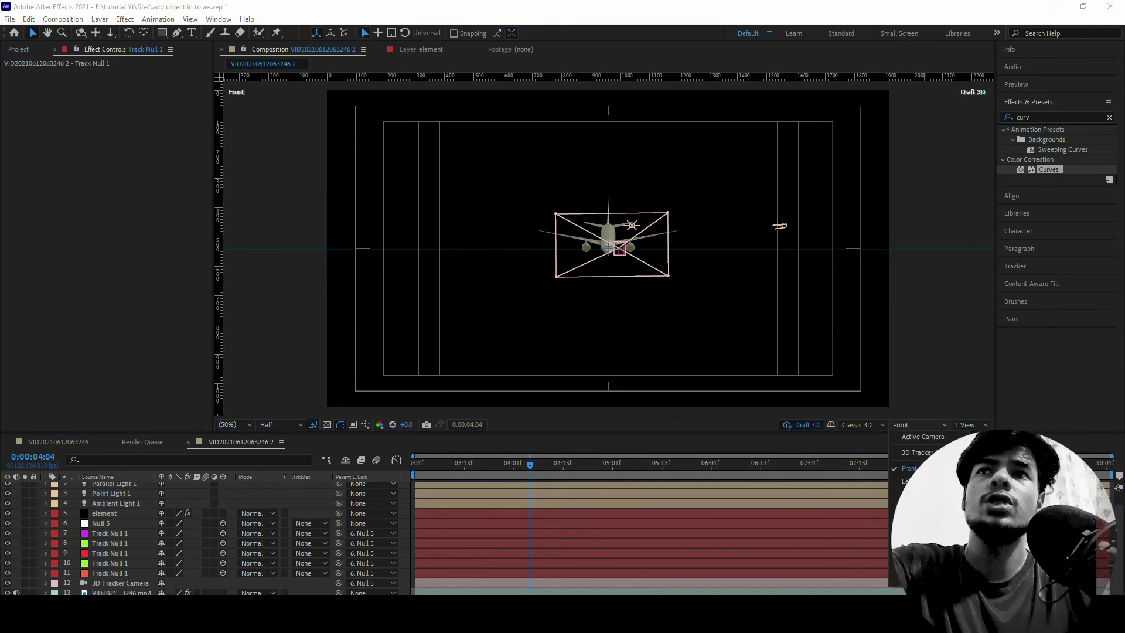
left_click(923, 437)
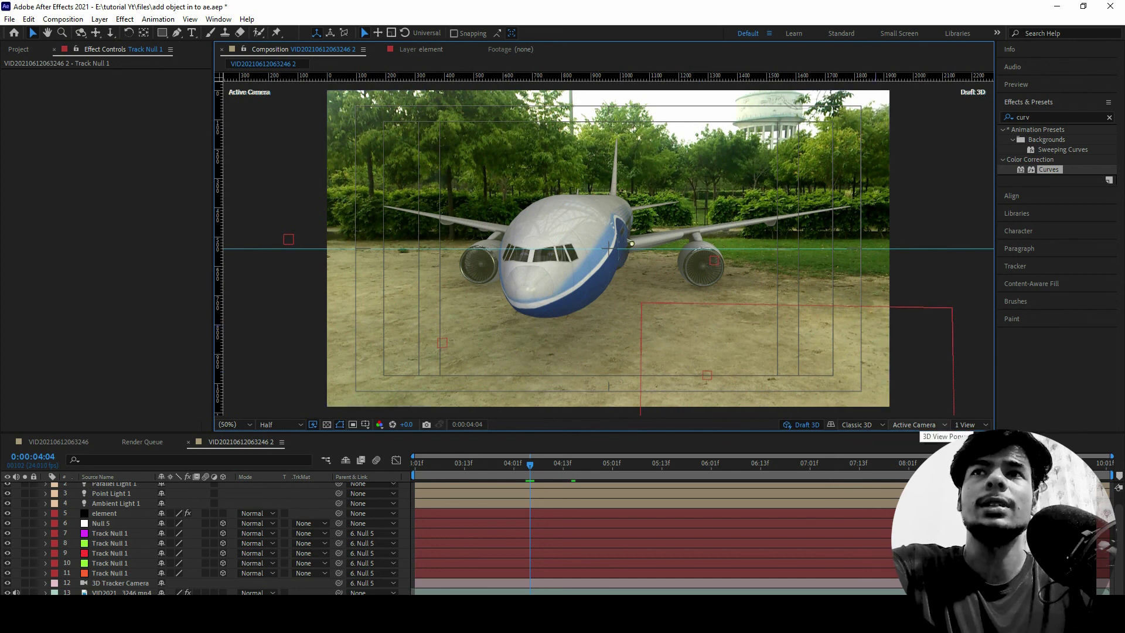
Step: Check the scene from the Front 3D view, then return to Active Camera
left_click(916, 424)
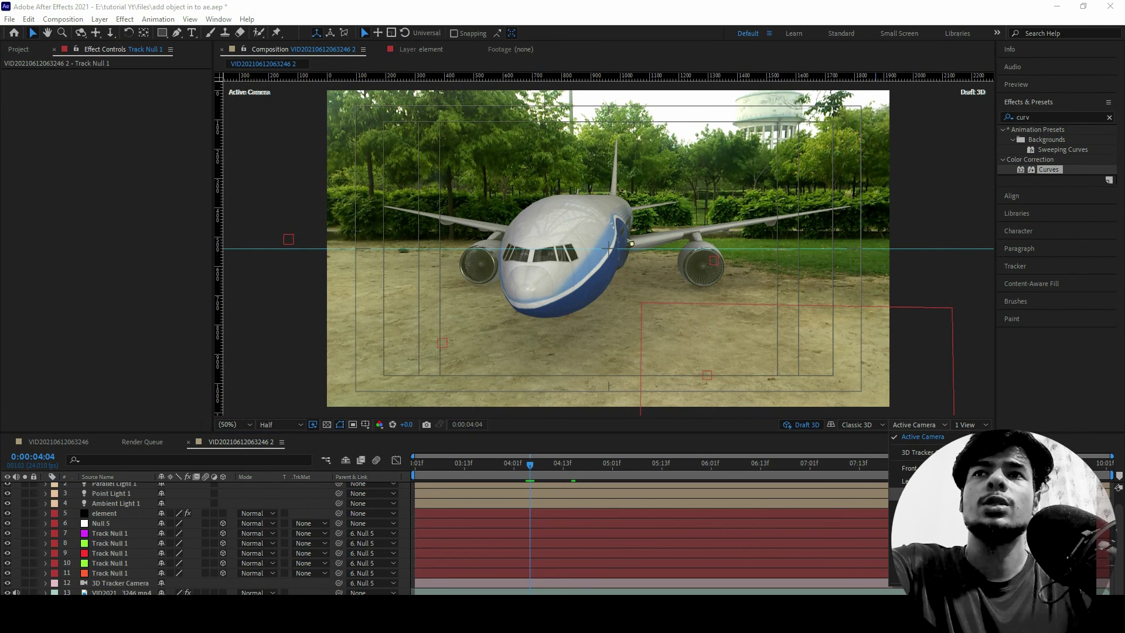
left_click(909, 468)
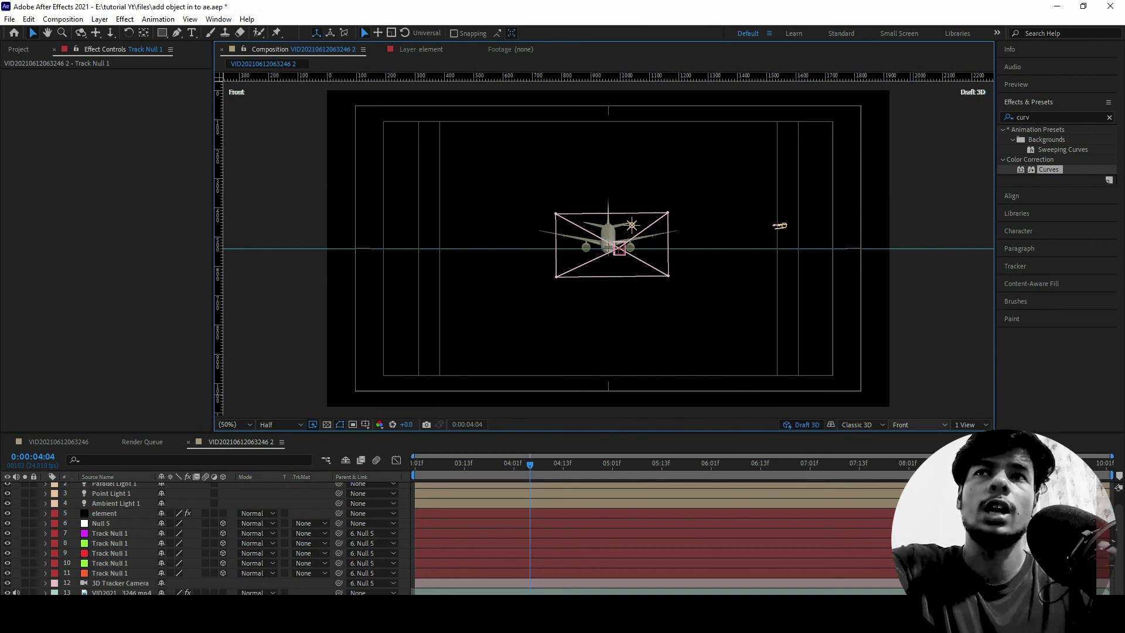
key("Escape")
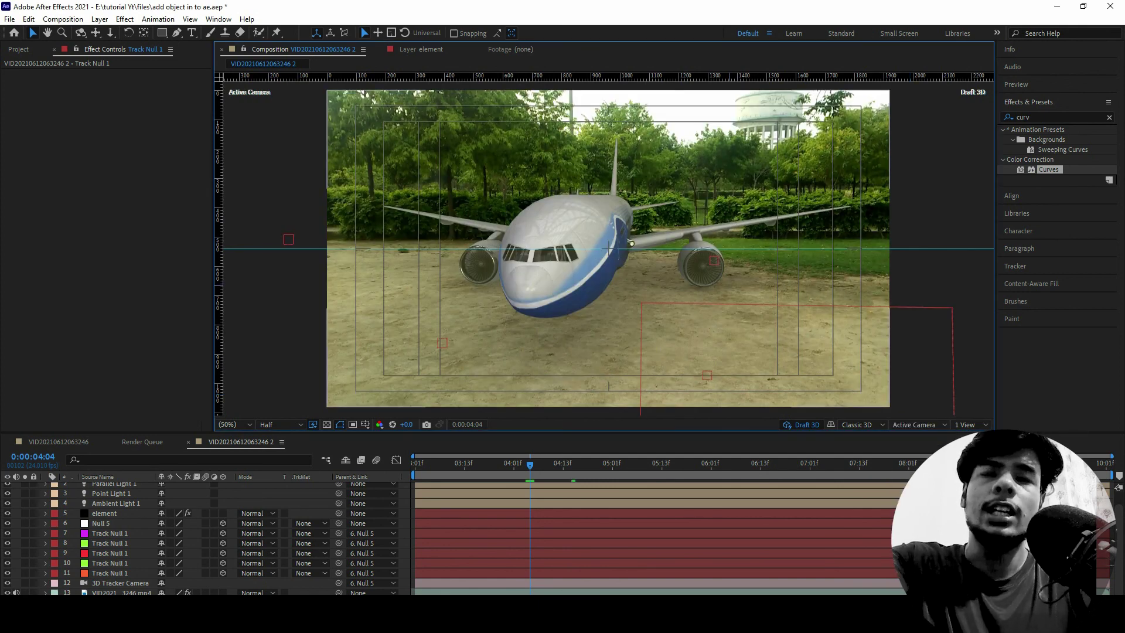
Step: Play, stop and replay the preview of the airplane over the tracked park footage
key("space")
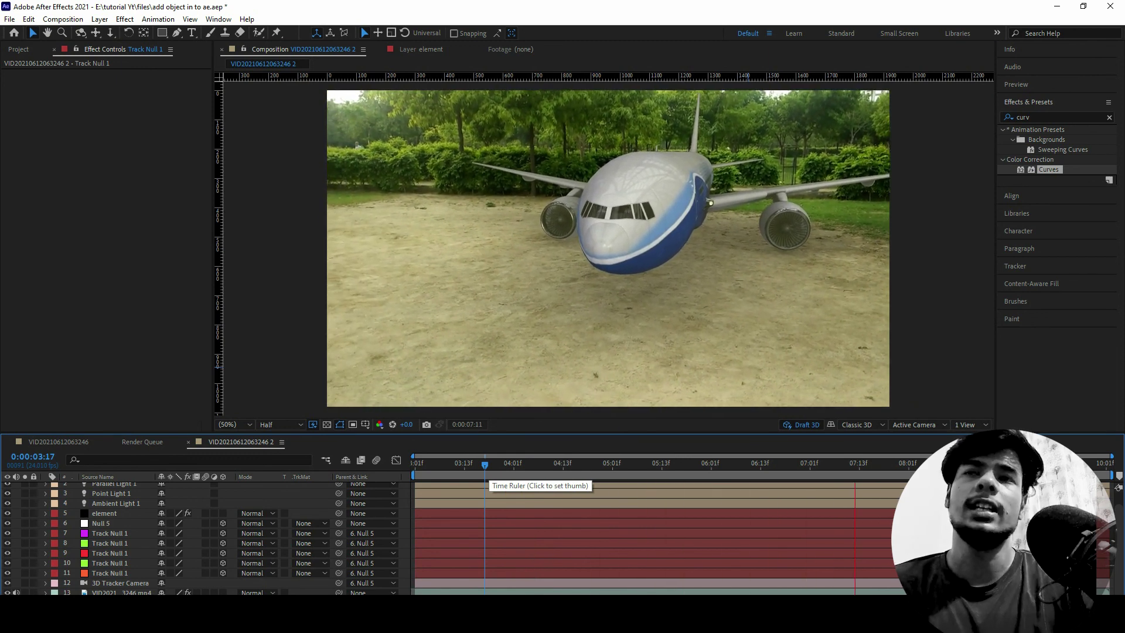
key("space")
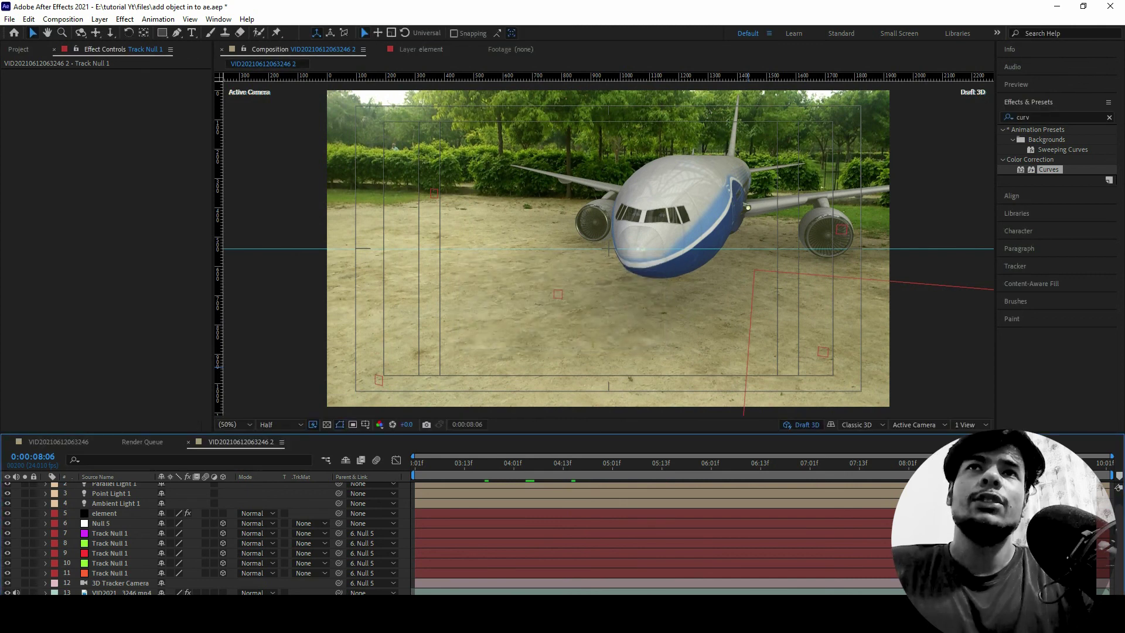
key("space")
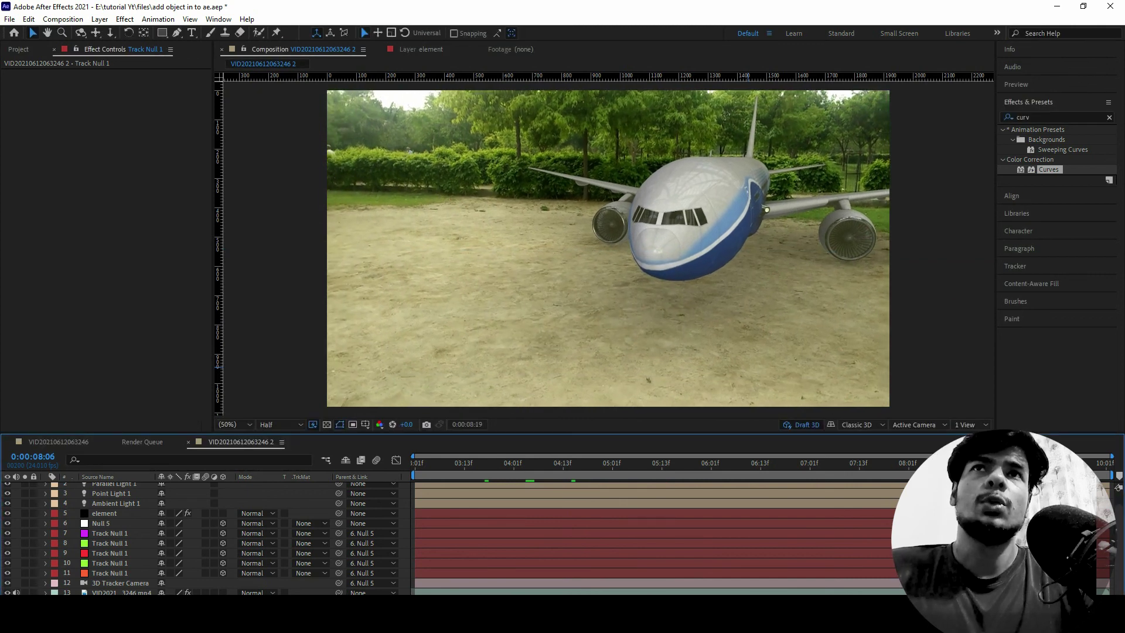